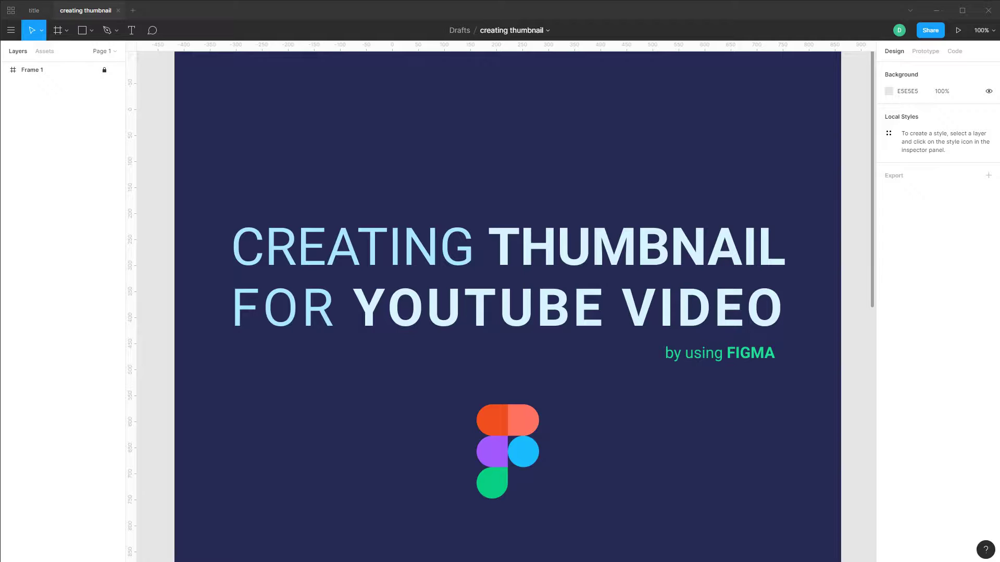
- Review the title and the list of thumbnail design tips in Frame 1
{"action": "scroll", "coordinate": [623, 451], "scroll_direction": "down", "scroll_amount": 10}
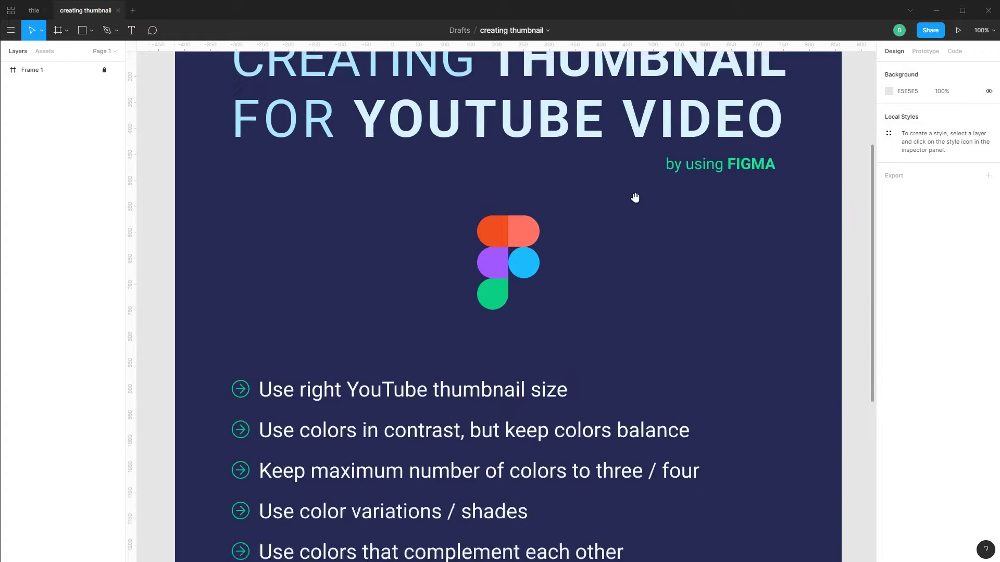
{"action": "left_click_drag", "start_coordinate": [652, 177], "coordinate": [654, 277]}
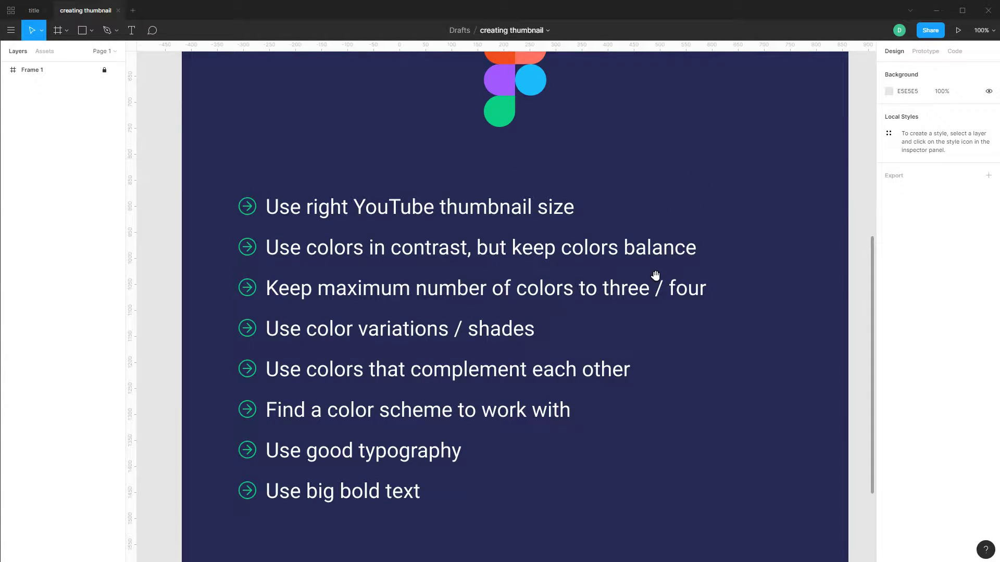
{"action": "left_click_drag", "start_coordinate": [656, 276], "coordinate": [655, 311]}
{"action": "scroll", "coordinate": [656, 260], "scroll_direction": "down", "scroll_amount": 2}
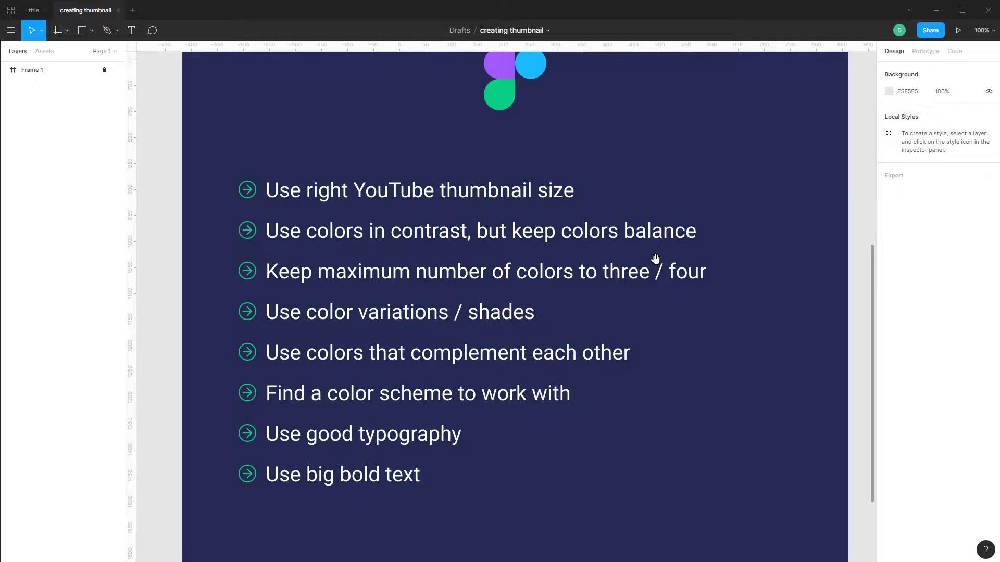
{"action": "scroll", "coordinate": [654, 365], "scroll_direction": "up", "scroll_amount": 4}
{"action": "left_click_drag", "start_coordinate": [655, 369], "coordinate": [655, 248]}
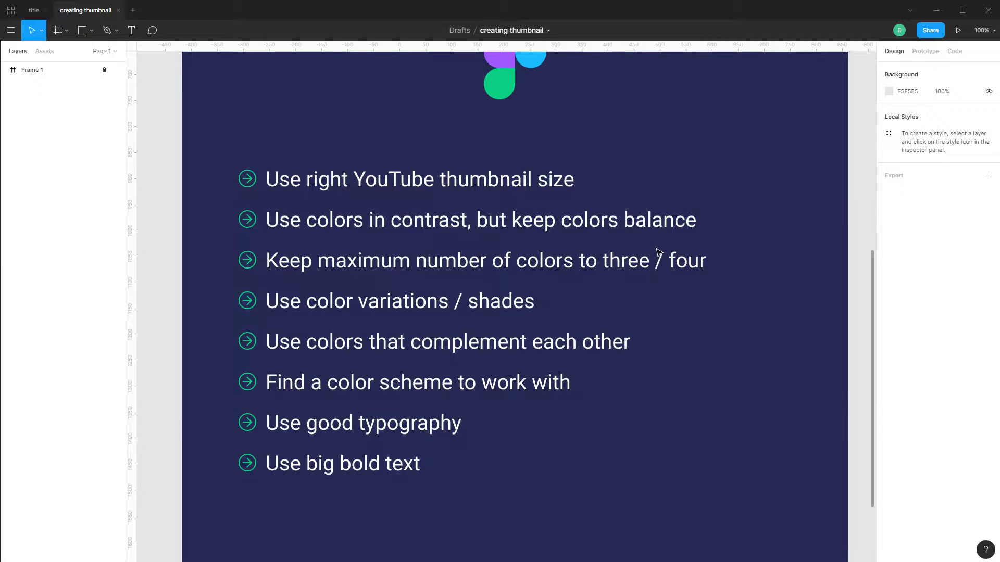
{"action": "scroll", "coordinate": [657, 252], "scroll_direction": "up", "scroll_amount": 3}
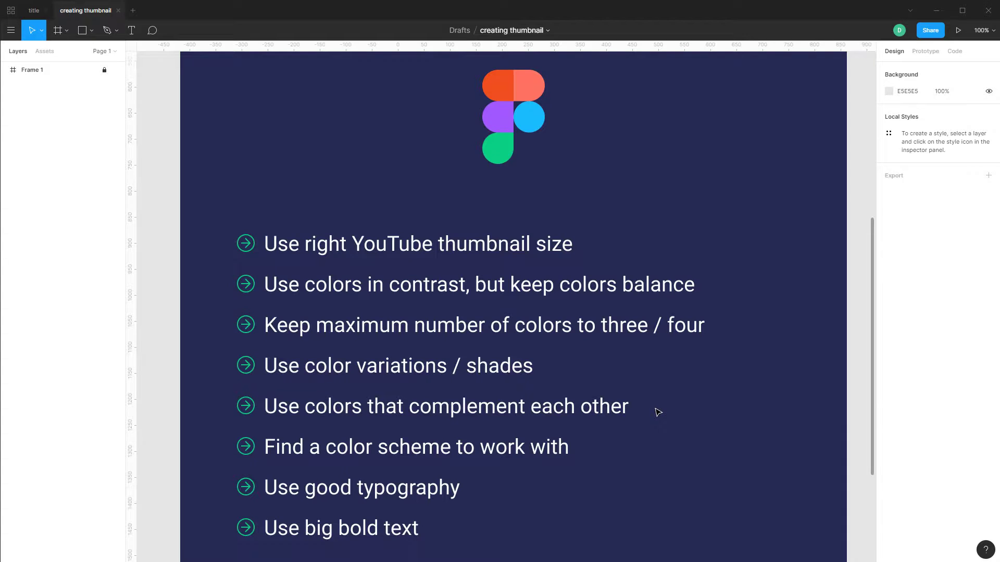
- Switch to the browser and read the recommended resolution and minimum width for custom thumbnails on the YouTube Help page
{"action": "key", "text": "alt+Tab"}
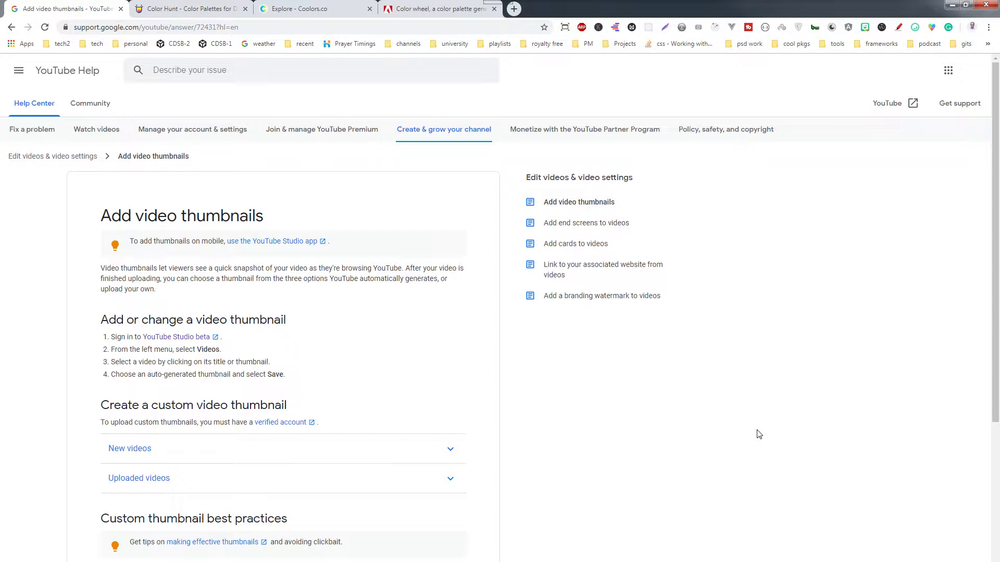
{"action": "scroll", "coordinate": [759, 434], "scroll_direction": "down", "scroll_amount": 5}
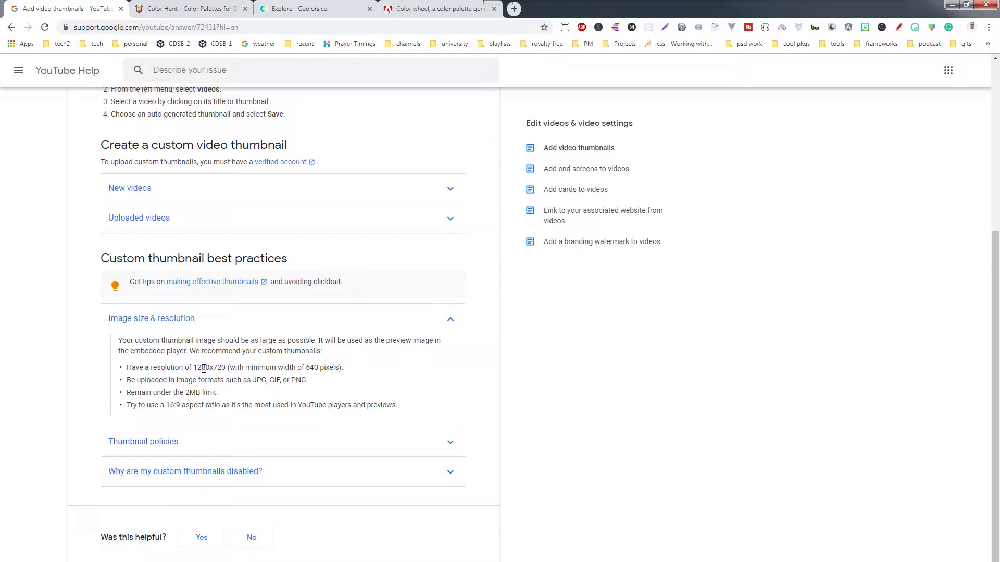
{"action": "left_click_drag", "start_coordinate": [225, 369], "coordinate": [195, 370]}
{"action": "left_click_drag", "start_coordinate": [306, 369], "coordinate": [343, 368]}
{"action": "left_click", "coordinate": [344, 368]}
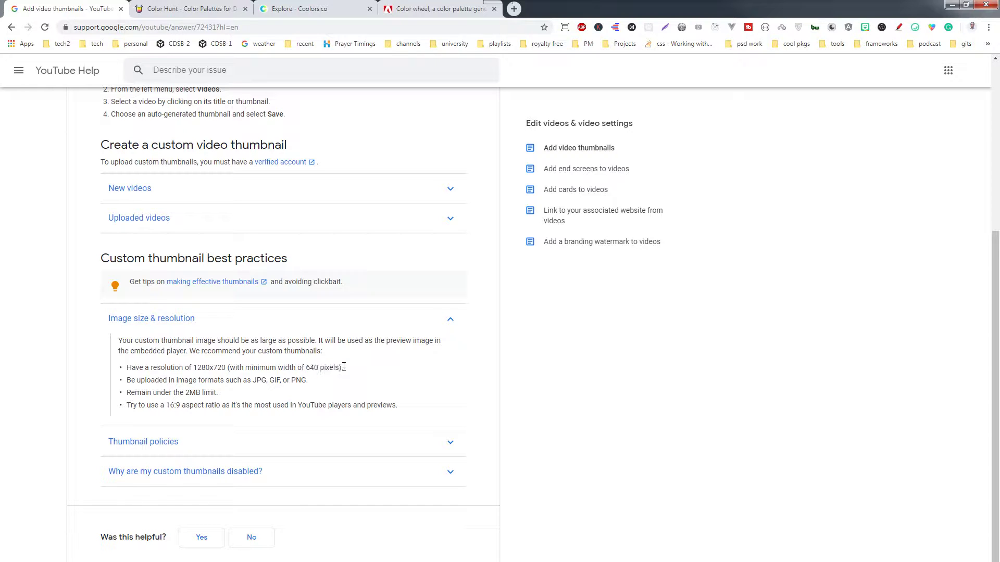
- Examine the image formats, file size limit and aspect ratio recommended for custom thumbnails
{"action": "double_click", "coordinate": [148, 380]}
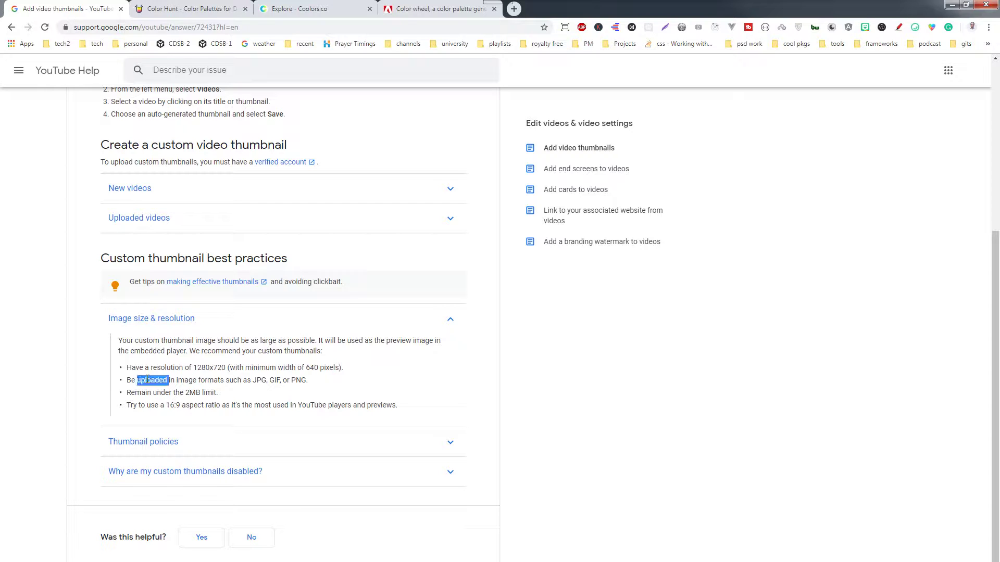
{"action": "double_click", "coordinate": [261, 380]}
{"action": "double_click", "coordinate": [275, 380]}
{"action": "double_click", "coordinate": [300, 381]}
{"action": "left_click", "coordinate": [207, 401]}
{"action": "left_click_drag", "start_coordinate": [186, 392], "coordinate": [218, 390]}
{"action": "left_click", "coordinate": [218, 391]}
{"action": "left_click_drag", "start_coordinate": [166, 405], "coordinate": [230, 406]}
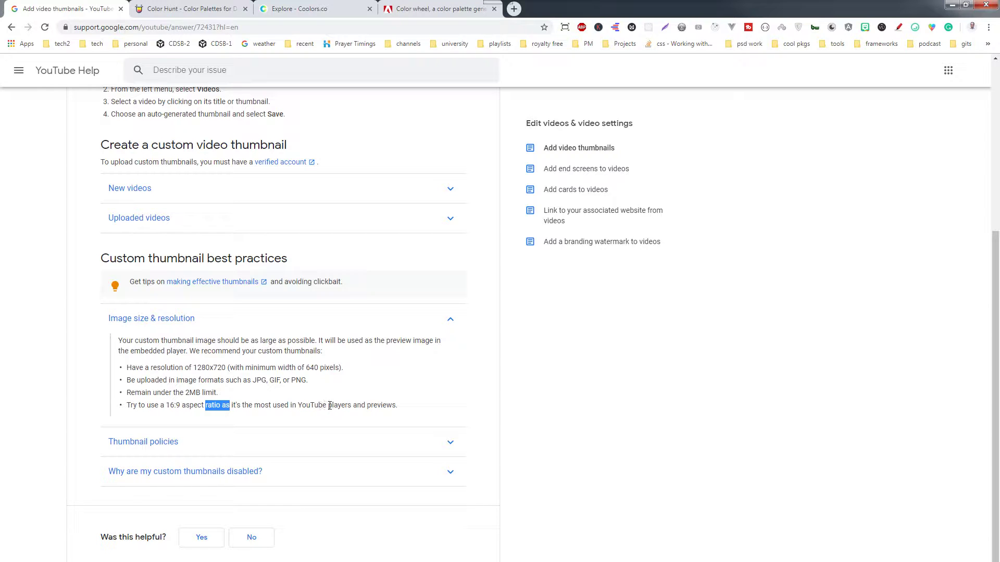
{"action": "left_click", "coordinate": [373, 406]}
- Browse the palettes on Color Hunt and look over the Coolors and Adobe Color pages for color schemes
{"action": "left_click", "coordinate": [211, 9]}
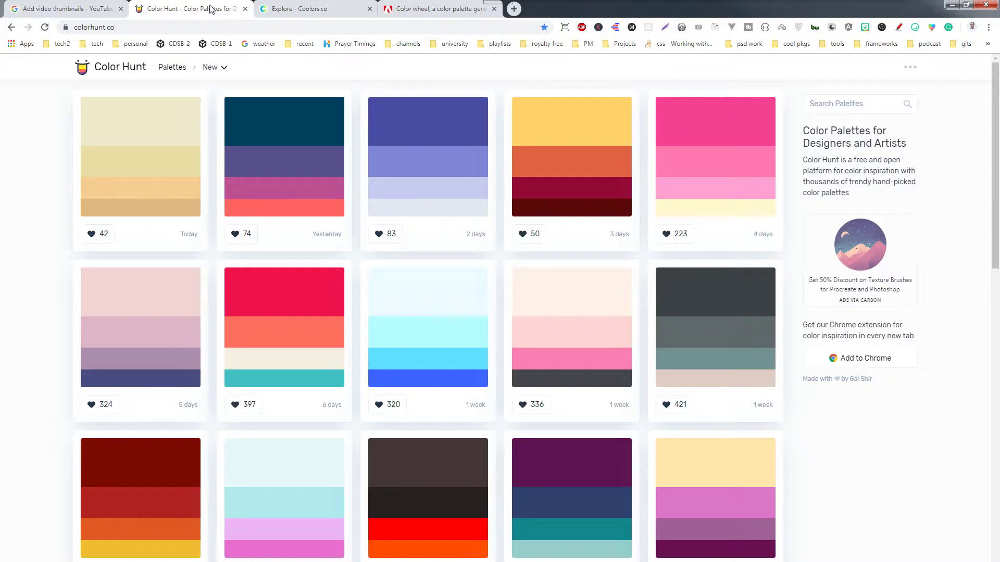
{"action": "scroll", "coordinate": [481, 307], "scroll_direction": "down", "scroll_amount": 12}
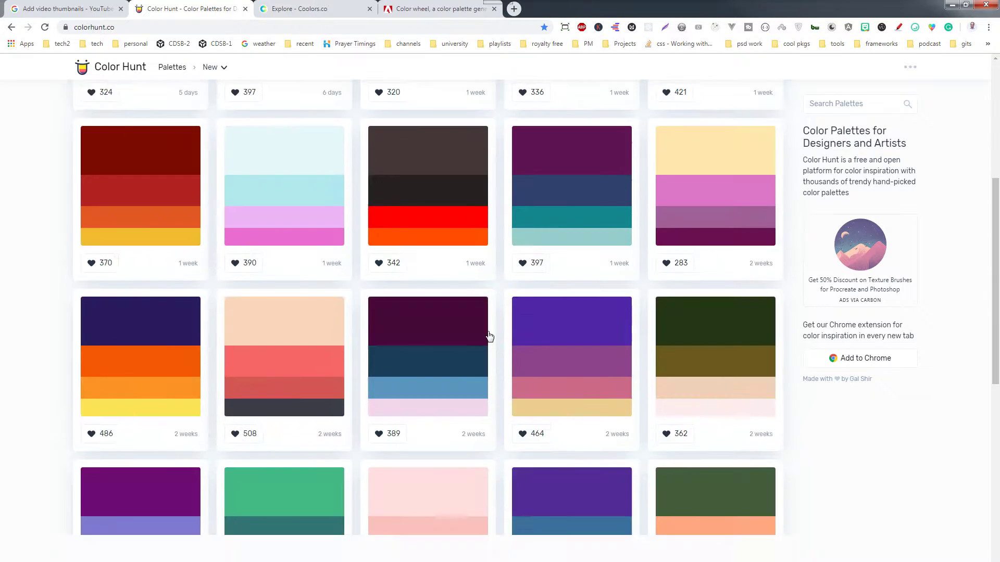
{"action": "scroll", "coordinate": [490, 336], "scroll_direction": "down", "scroll_amount": 5}
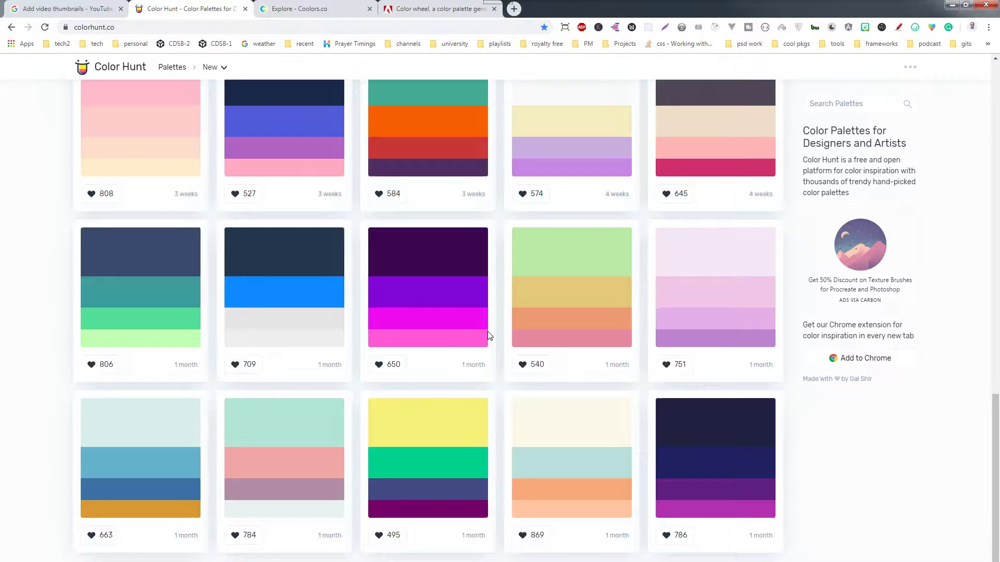
{"action": "scroll", "coordinate": [489, 336], "scroll_direction": "up", "scroll_amount": 15}
{"action": "scroll", "coordinate": [488, 336], "scroll_direction": "up", "scroll_amount": 3}
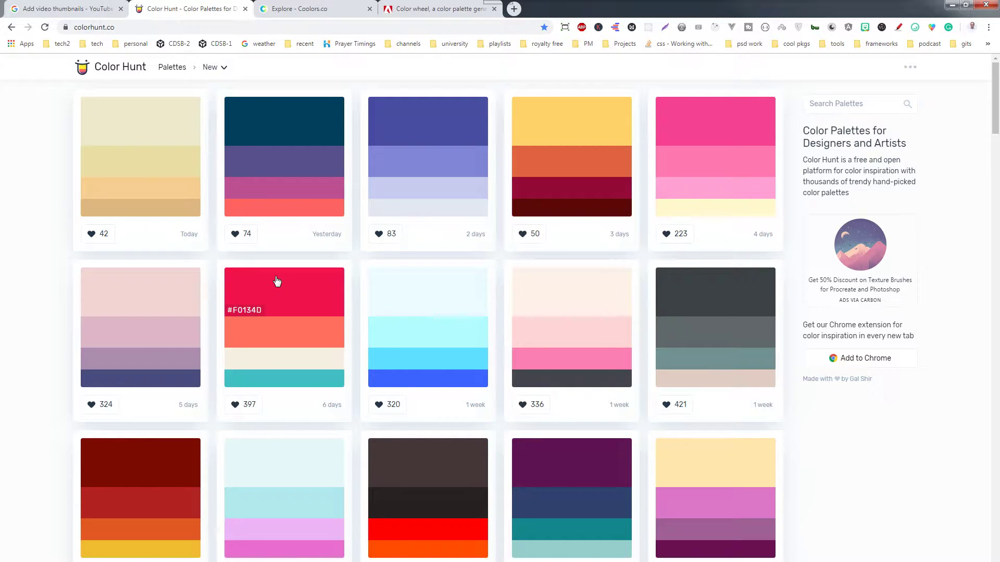
{"action": "left_click", "coordinate": [284, 9]}
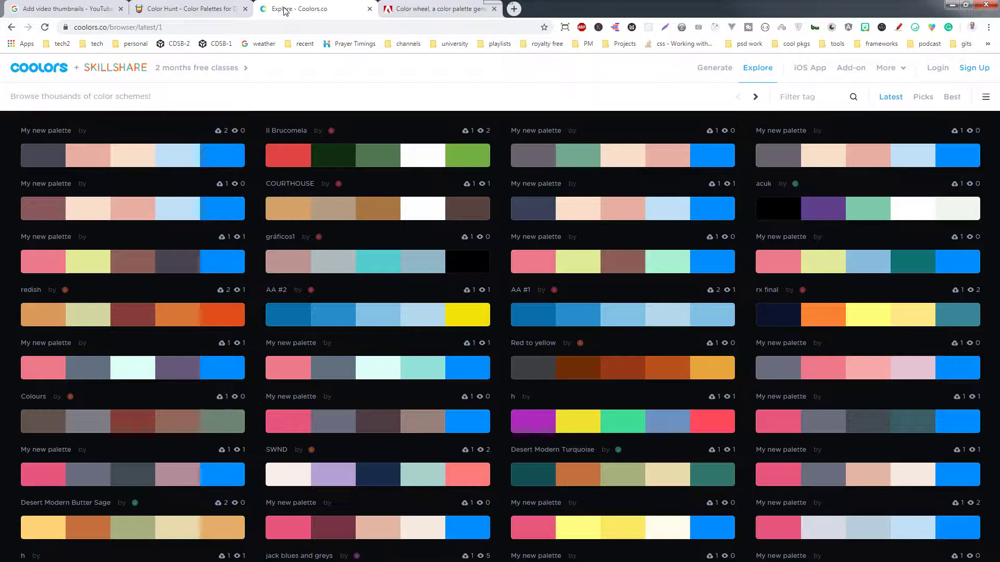
{"action": "left_click", "coordinate": [409, 8]}
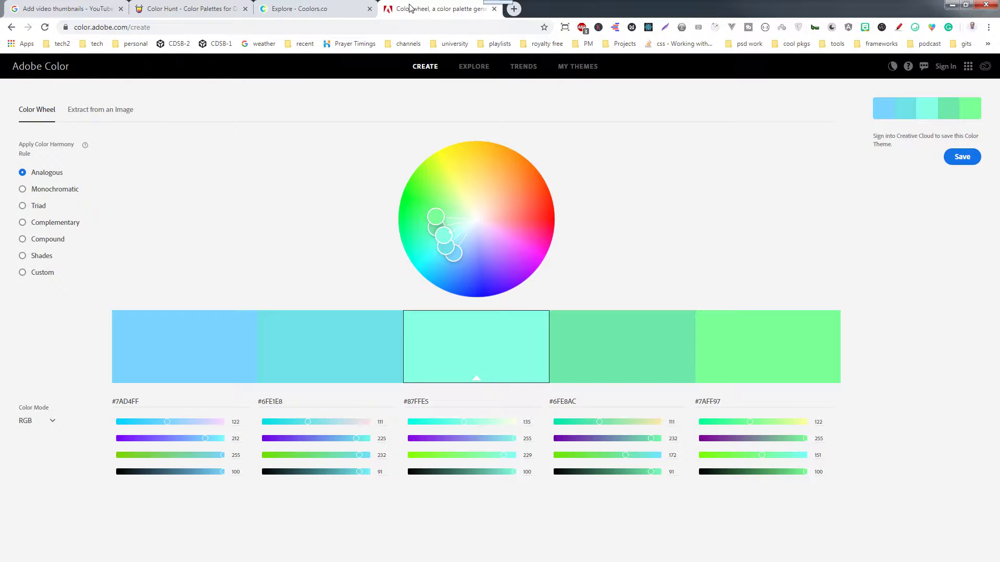
- Explore the Coolors palette generator by toggling alternative shades on and off and generating another palette
{"action": "left_click", "coordinate": [339, 8]}
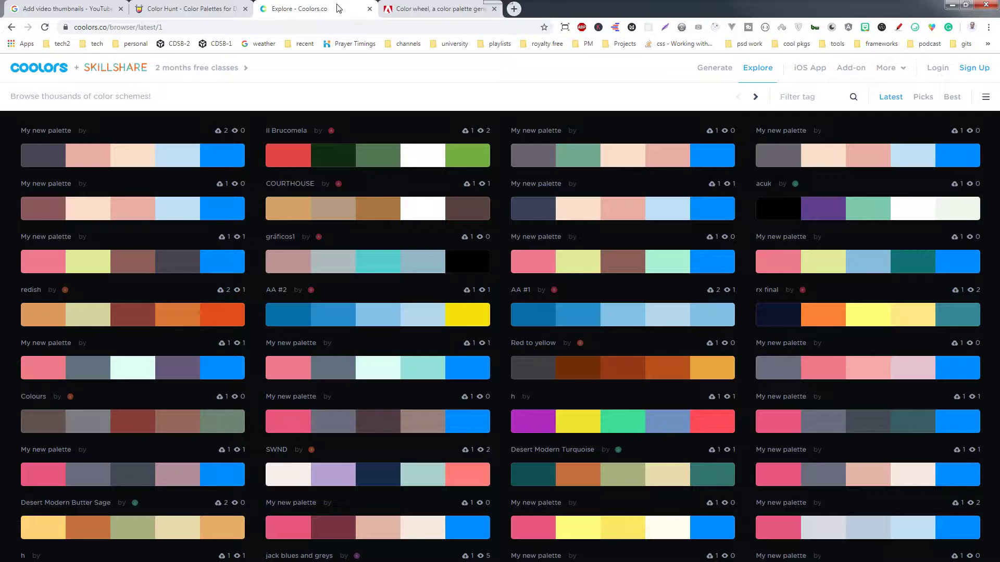
{"action": "mouse_move", "coordinate": [653, 125]}
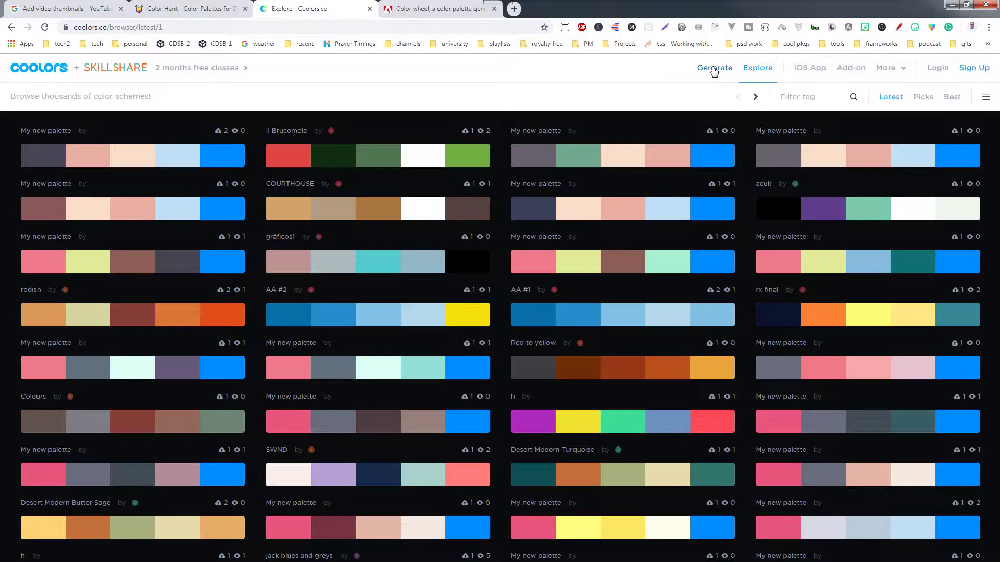
{"action": "left_click", "coordinate": [714, 71]}
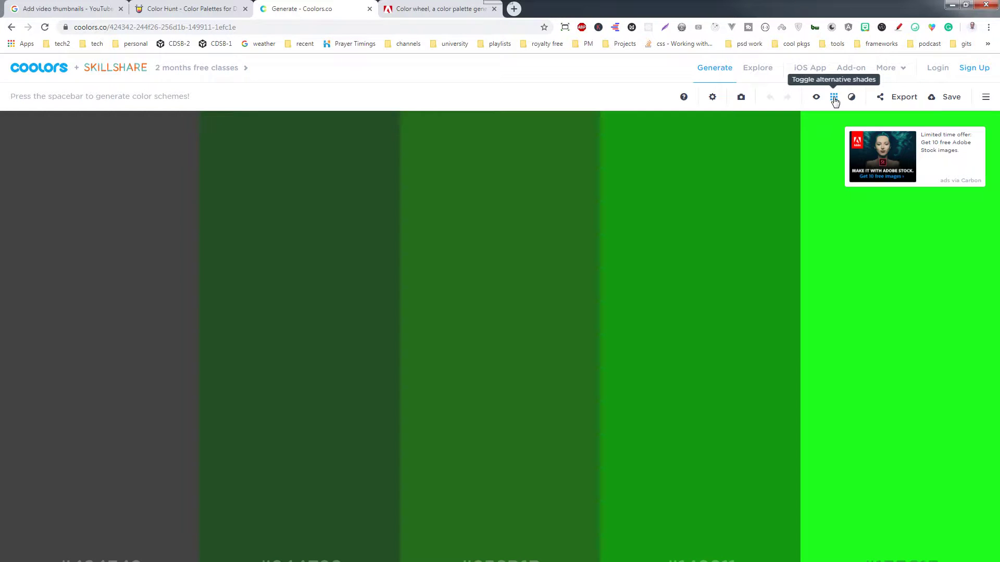
{"action": "left_click", "coordinate": [833, 97]}
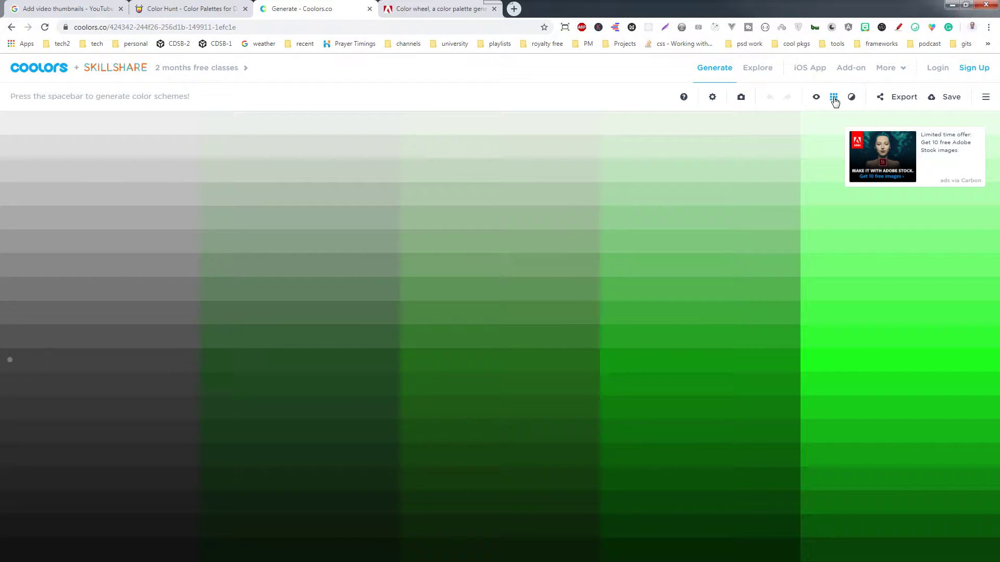
{"action": "left_click", "coordinate": [834, 98]}
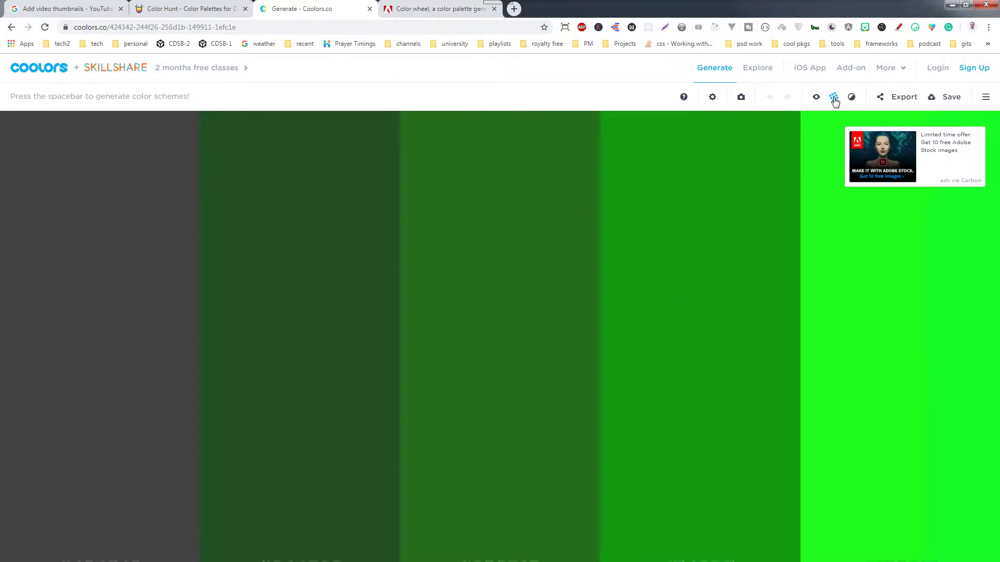
{"action": "left_click", "coordinate": [833, 98]}
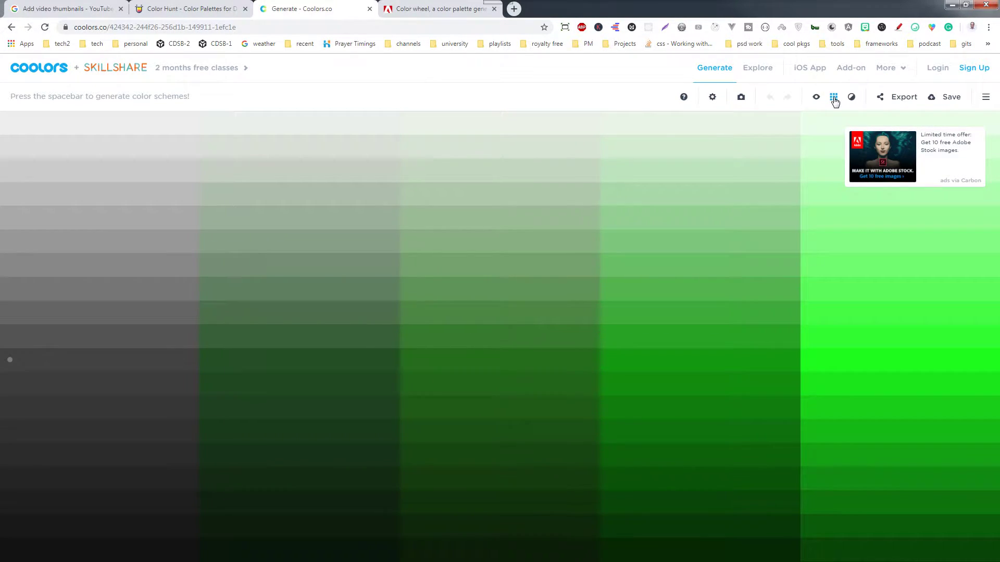
{"action": "left_click", "coordinate": [834, 98]}
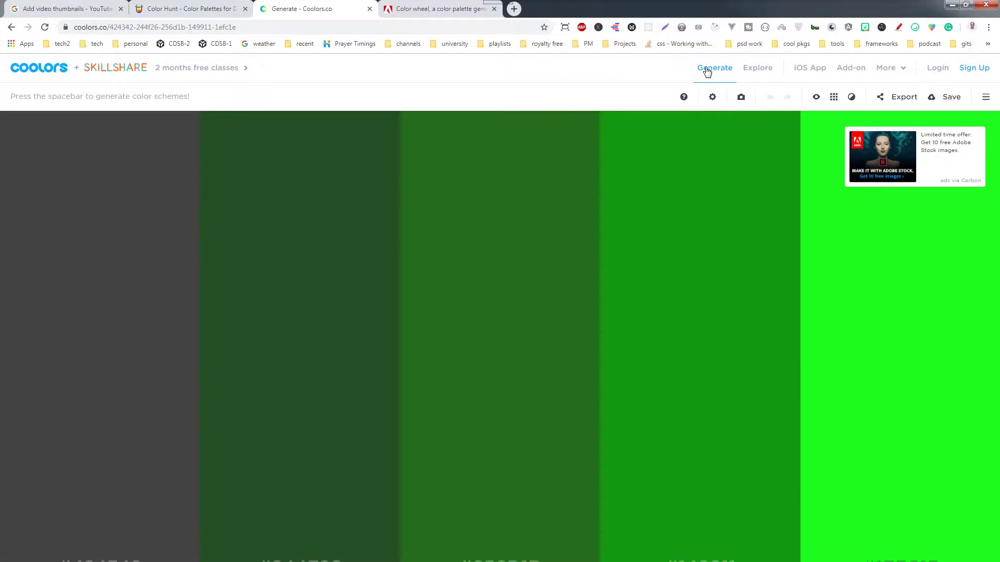
{"action": "left_click", "coordinate": [707, 72]}
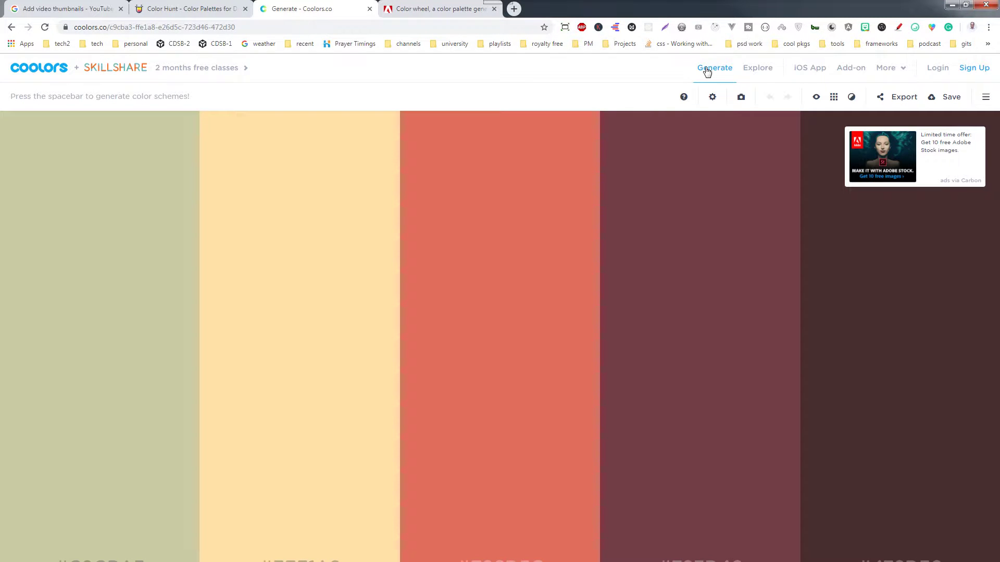
- Revisit the open Color Hunt, Coolors and Adobe Color pages to compare the color scheme sources
{"action": "left_click", "coordinate": [200, 11]}
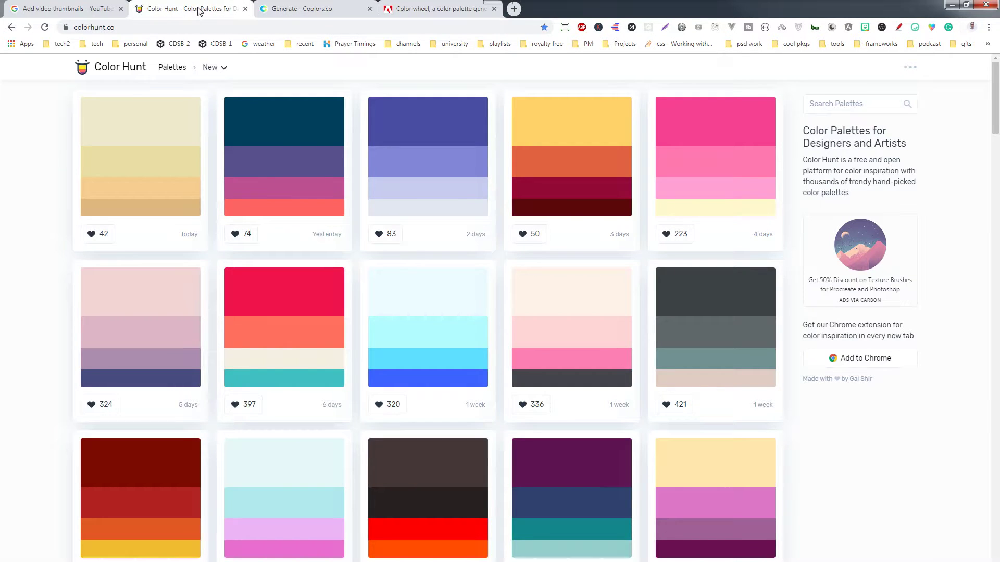
{"action": "left_click", "coordinate": [299, 8]}
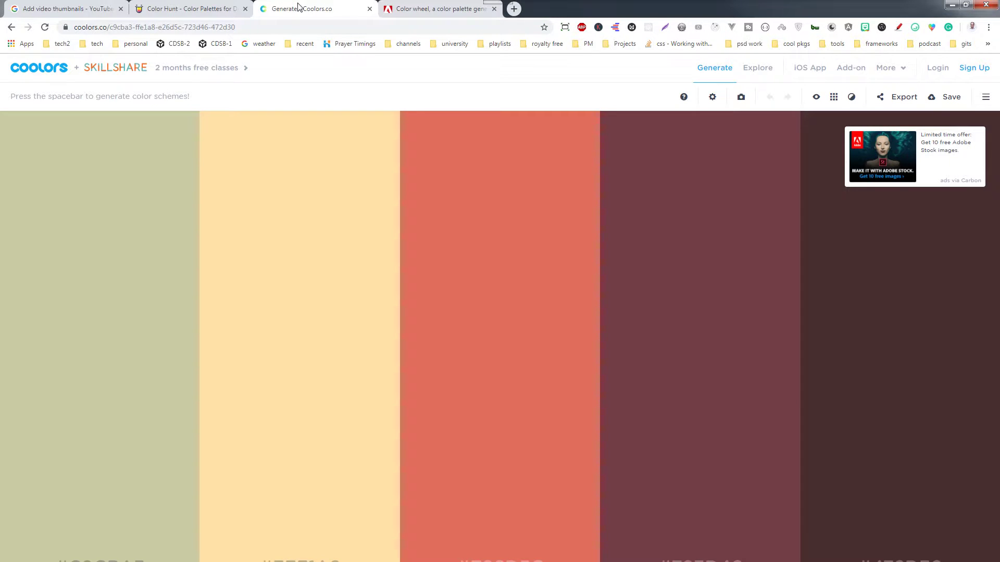
{"action": "left_click", "coordinate": [435, 7]}
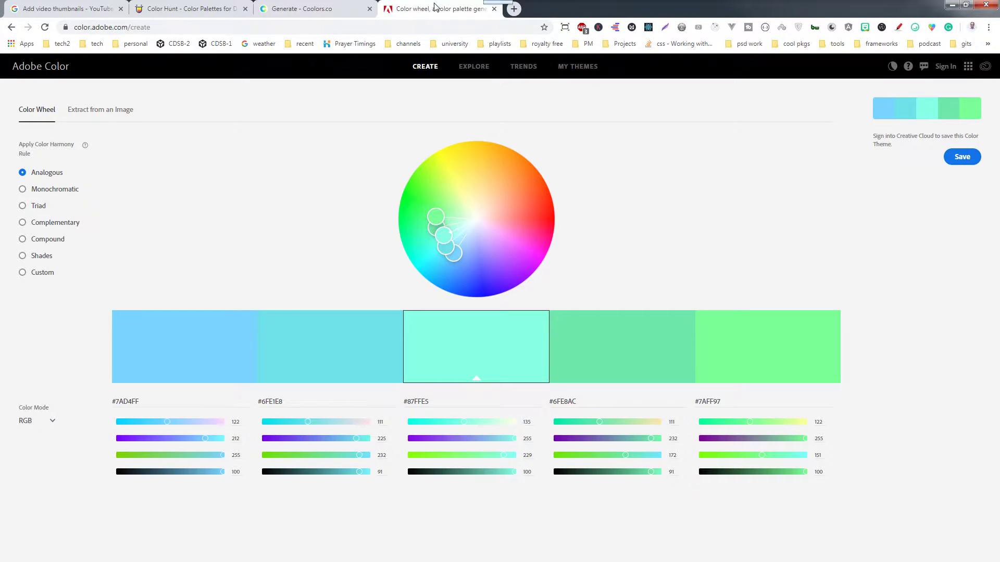
{"action": "left_click", "coordinate": [298, 8]}
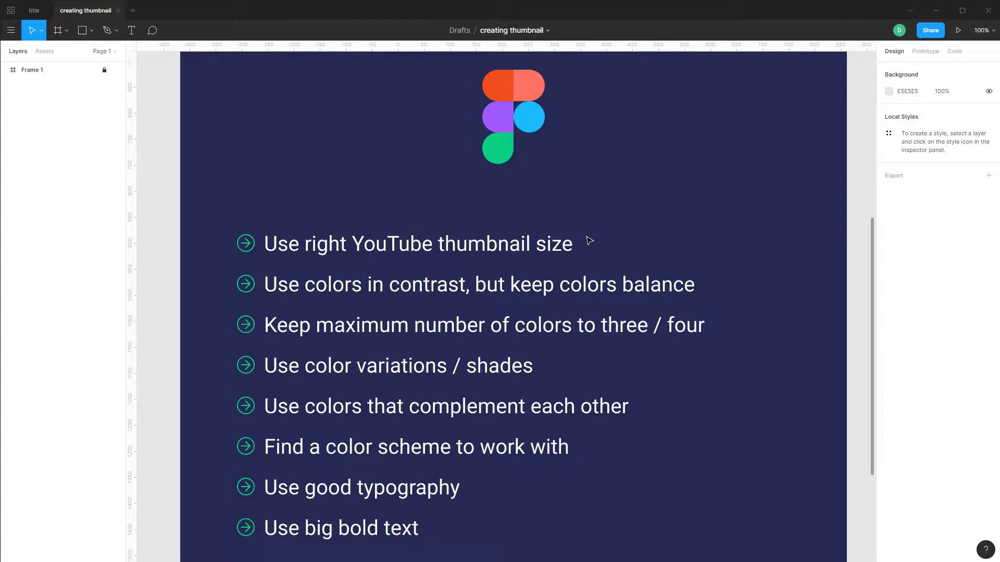
- Switch back to Figma and view Frame 1 at 25% zoom with empty canvas beside it
{"action": "key", "text": "minus"}
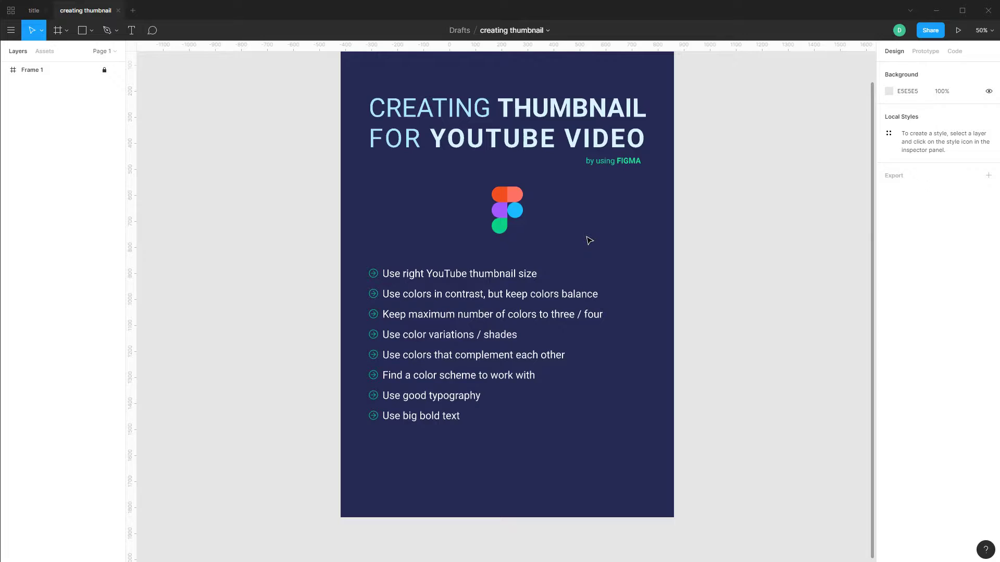
{"action": "key", "text": "minus"}
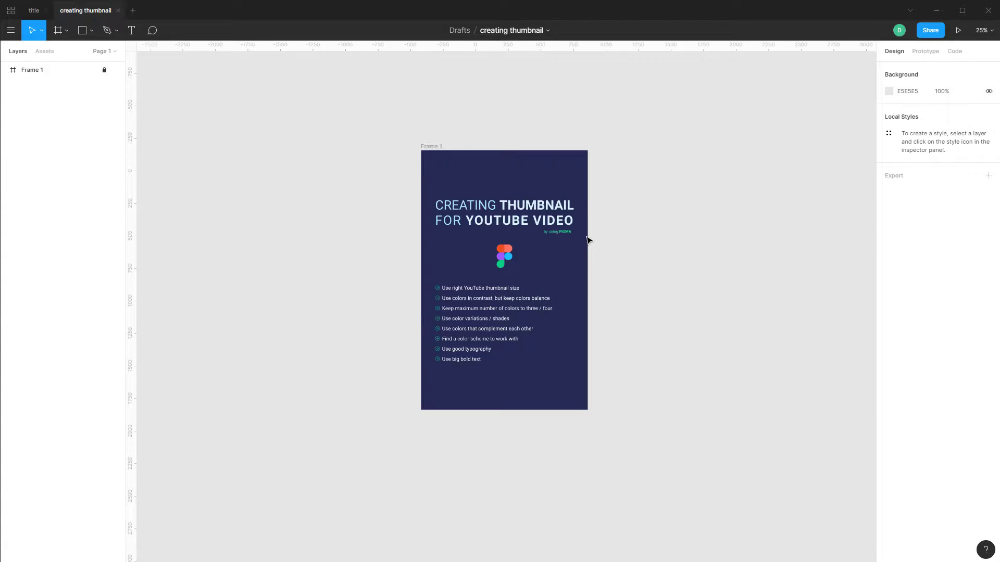
{"action": "left_click_drag", "start_coordinate": [531, 265], "coordinate": [397, 299]}
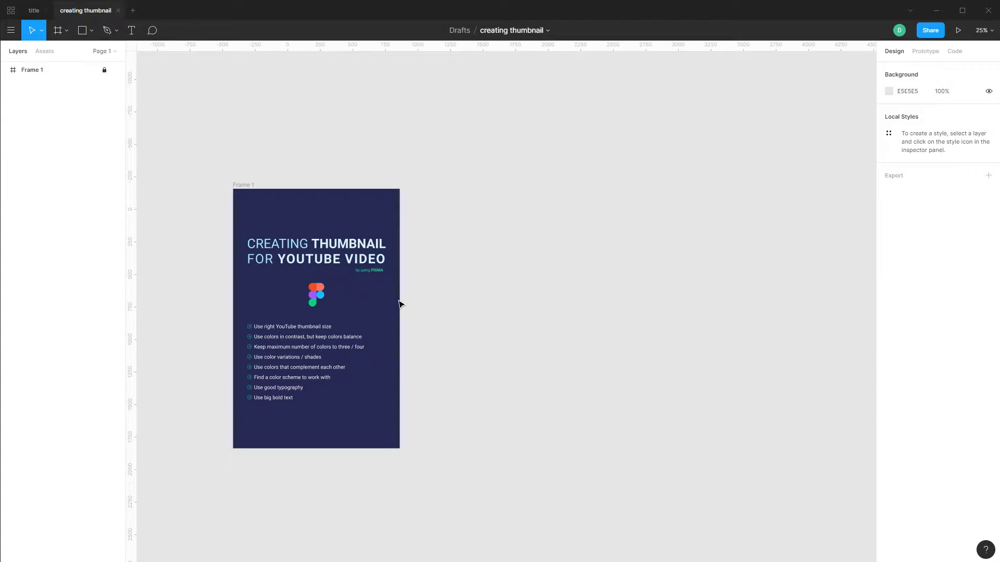
{"action": "key", "text": "ctrl+plus"}
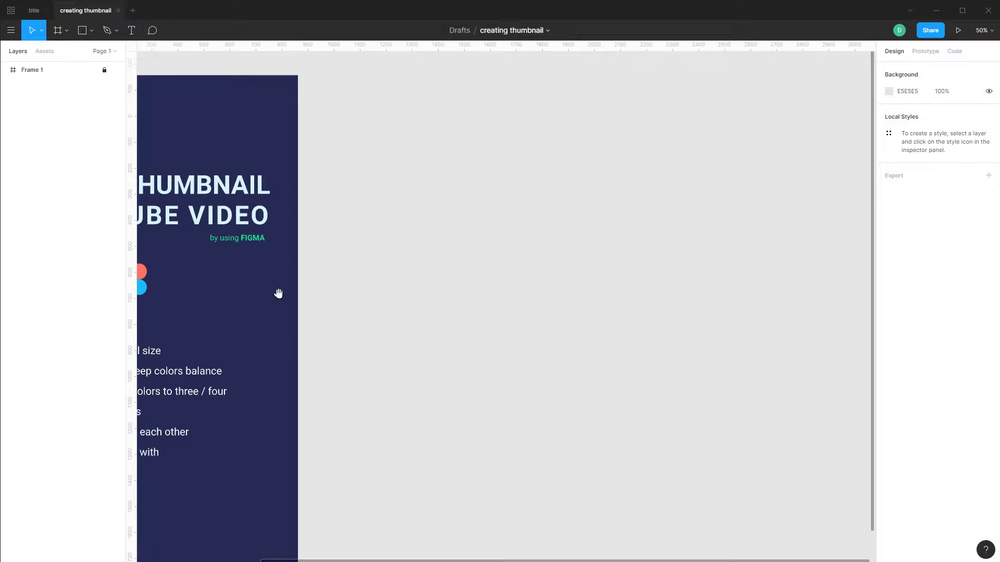
{"action": "left_click_drag", "start_coordinate": [491, 291], "coordinate": [621, 266]}
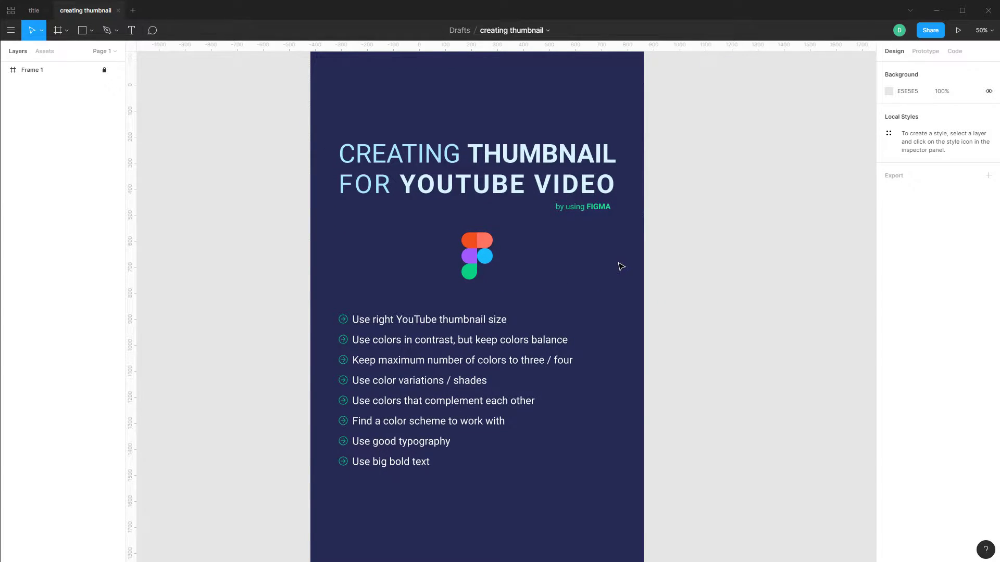
{"action": "key", "text": "ctrl+plus"}
{"action": "key", "text": "ctrl+minus"}
{"action": "left_click_drag", "start_coordinate": [621, 267], "coordinate": [480, 277]}
{"action": "key", "text": "ctrl+minus"}
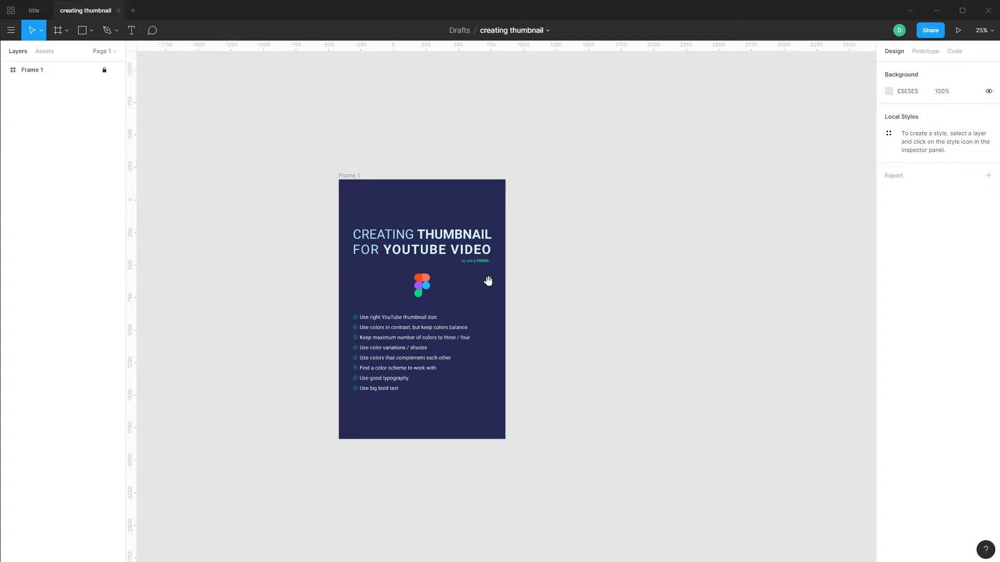
{"action": "left_click_drag", "start_coordinate": [476, 286], "coordinate": [346, 286]}
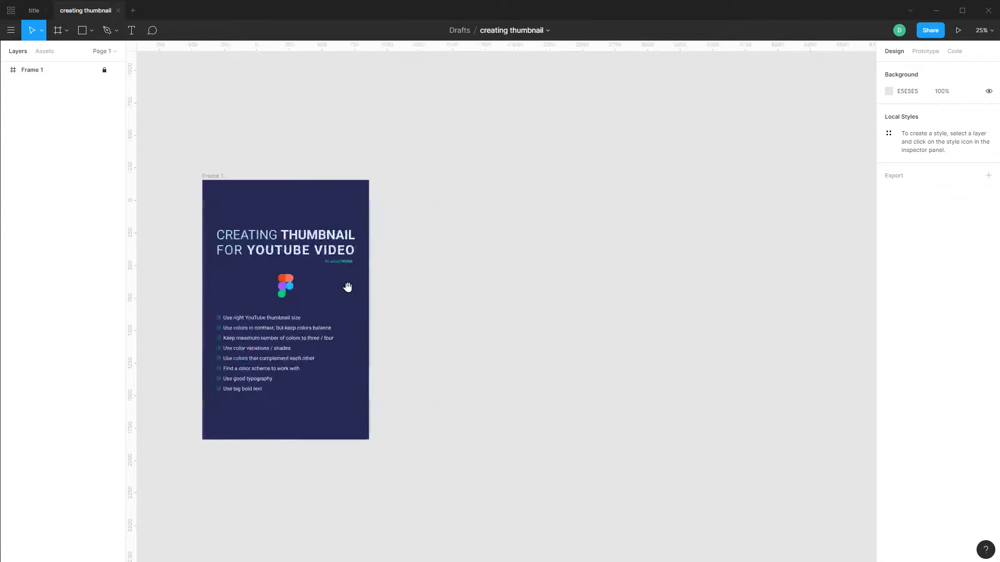
- Draw a new frame about 2188 × 1020 on the empty canvas to the right of Frame 1
{"action": "left_click", "coordinate": [61, 37]}
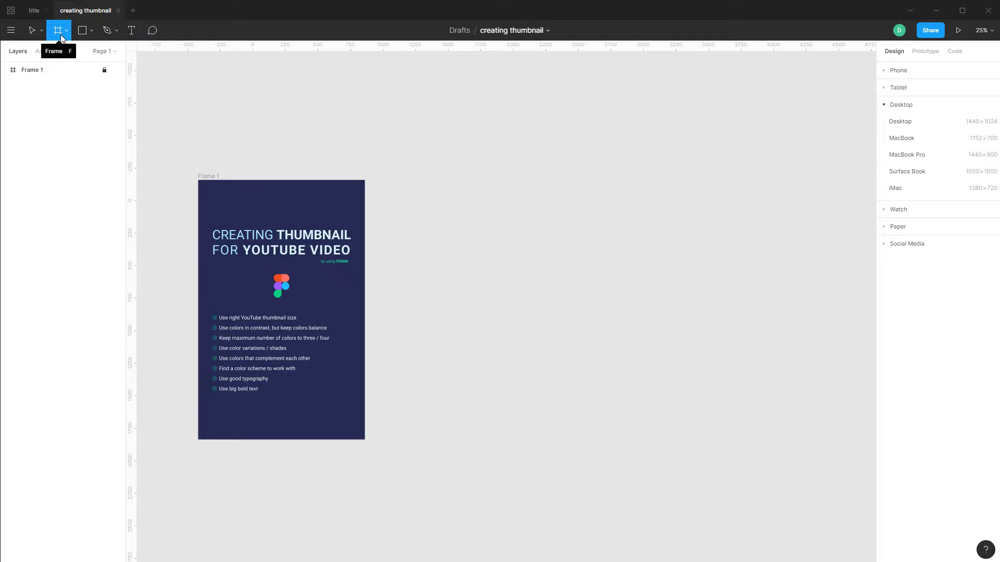
{"action": "left_click", "coordinate": [66, 33]}
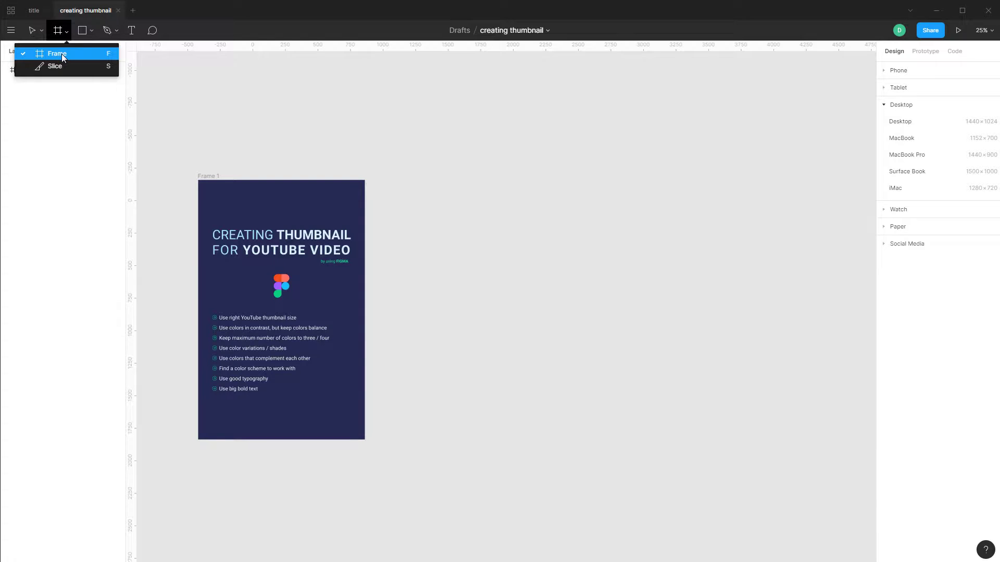
{"action": "left_click", "coordinate": [62, 54]}
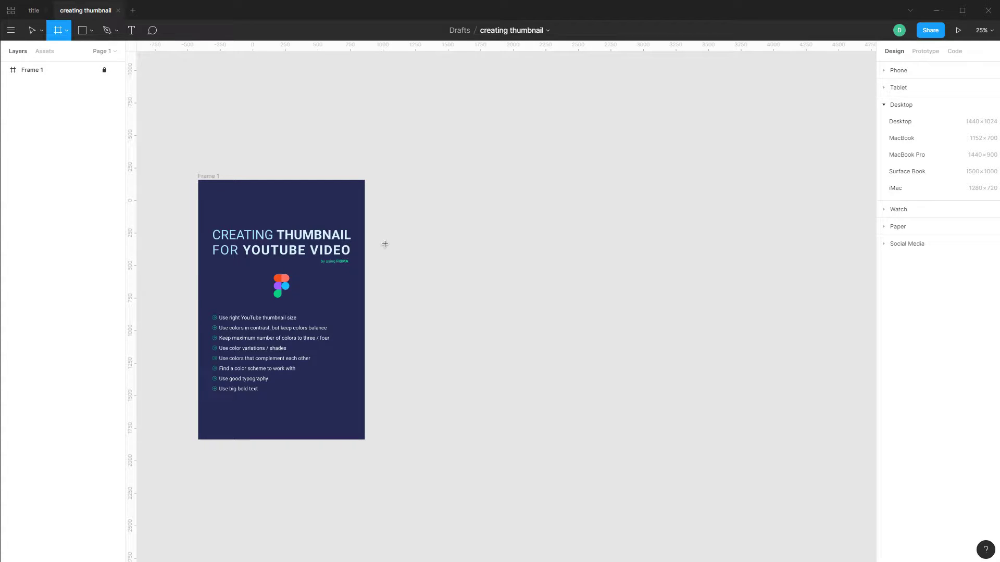
{"action": "left_click_drag", "start_coordinate": [409, 235], "coordinate": [692, 370]}
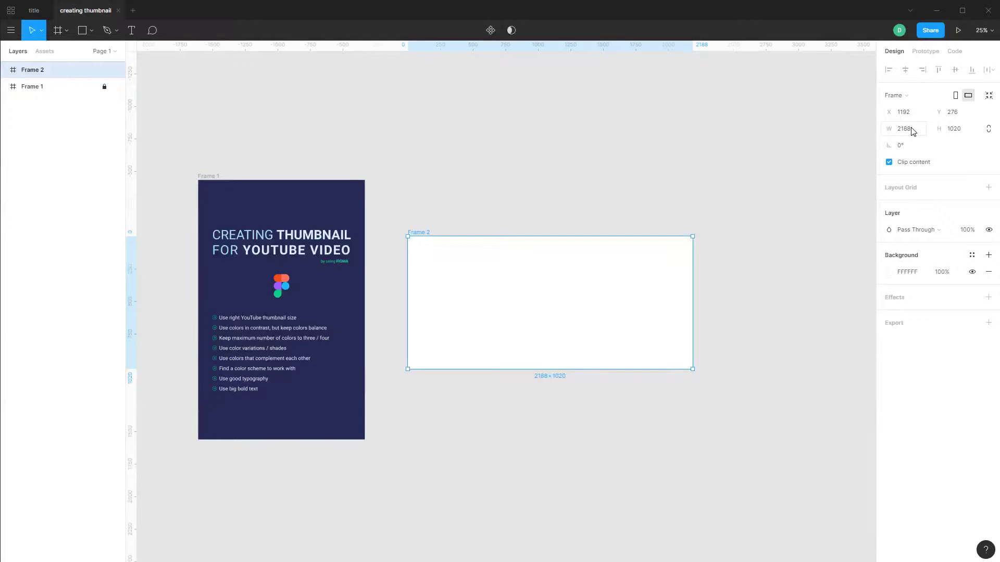
- Resize the new frame to 1280 × 720 and move it so its top edge lines up with Frame 1
{"action": "left_click", "coordinate": [912, 130]}
{"action": "type", "text": "1280"}
{"action": "key", "text": "Tab"}
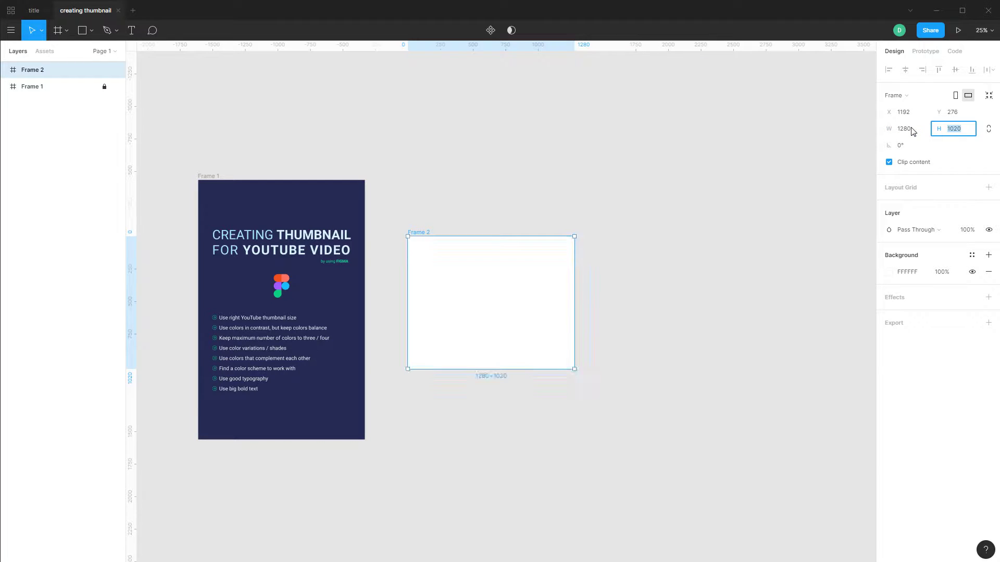
{"action": "type", "text": "720"}
{"action": "key", "text": "Return"}
{"action": "left_click", "coordinate": [486, 297]}
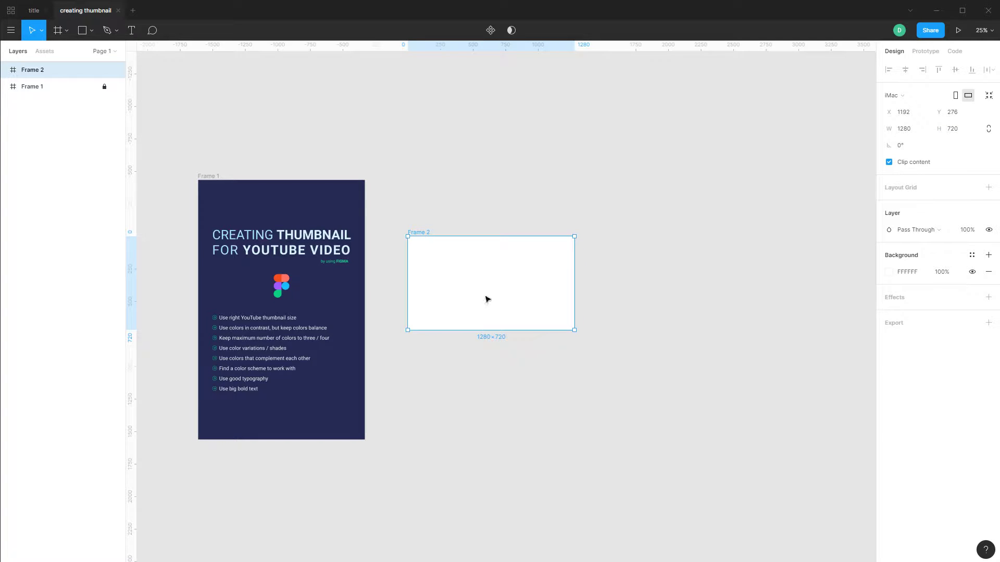
{"action": "left_click_drag", "start_coordinate": [501, 282], "coordinate": [487, 232]}
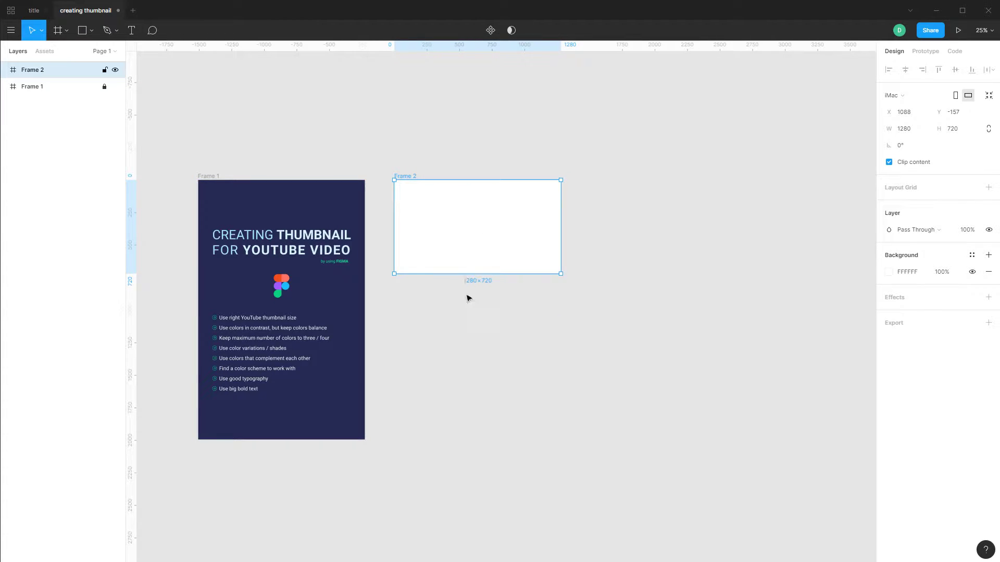
- Copy Frame 1's background colour 262A54 and apply it as the background of Frame 2
{"action": "left_click", "coordinate": [234, 198]}
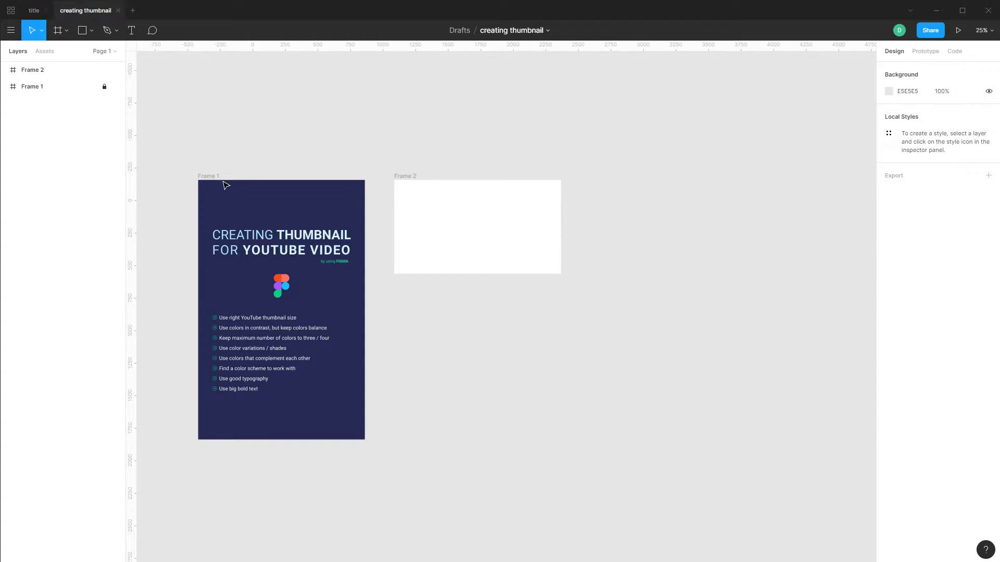
{"action": "left_click", "coordinate": [218, 185]}
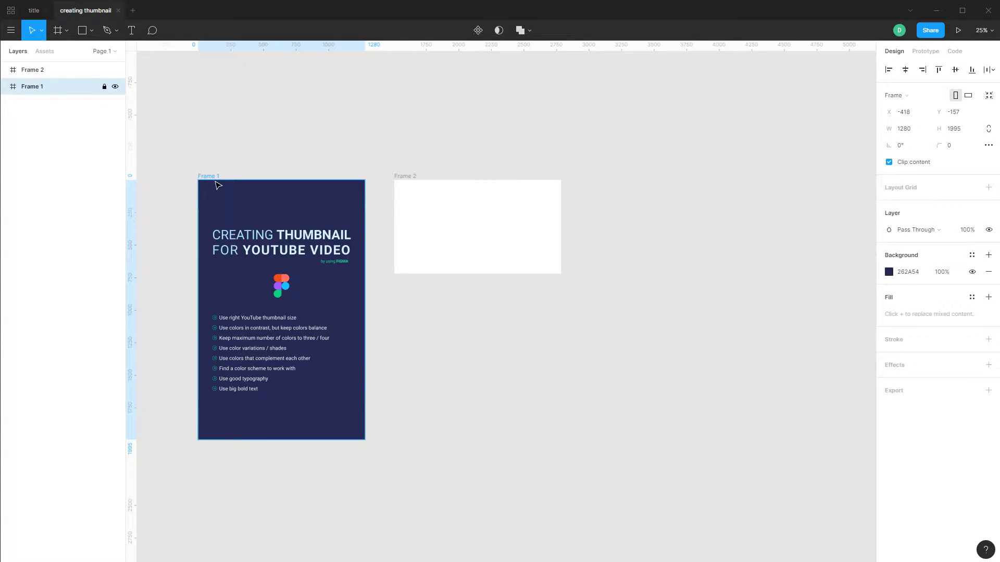
{"action": "left_click", "coordinate": [910, 275]}
{"action": "left_click", "coordinate": [453, 219]}
{"action": "left_click", "coordinate": [909, 274]}
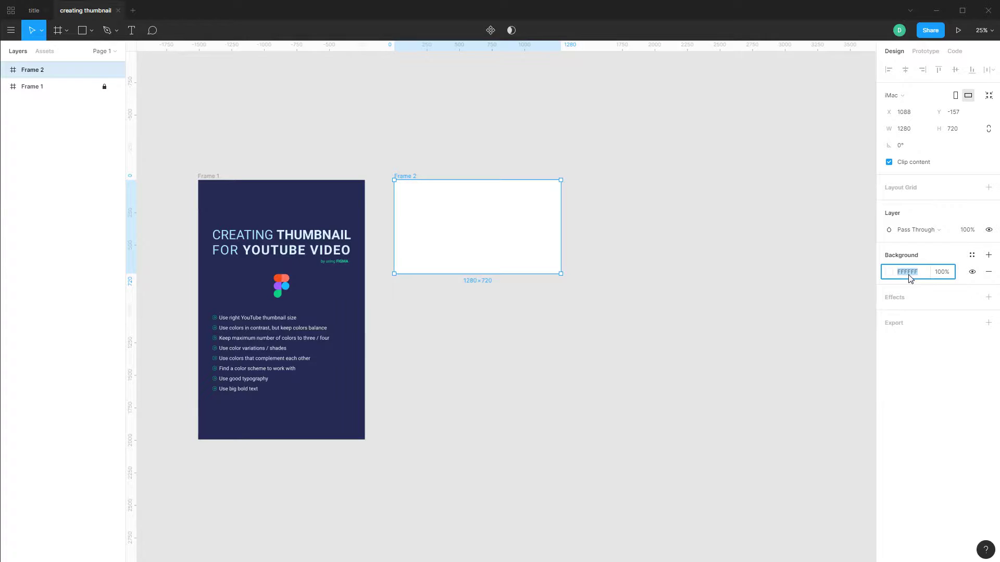
{"action": "type", "text": "262A54"}
{"action": "key", "text": "Return"}
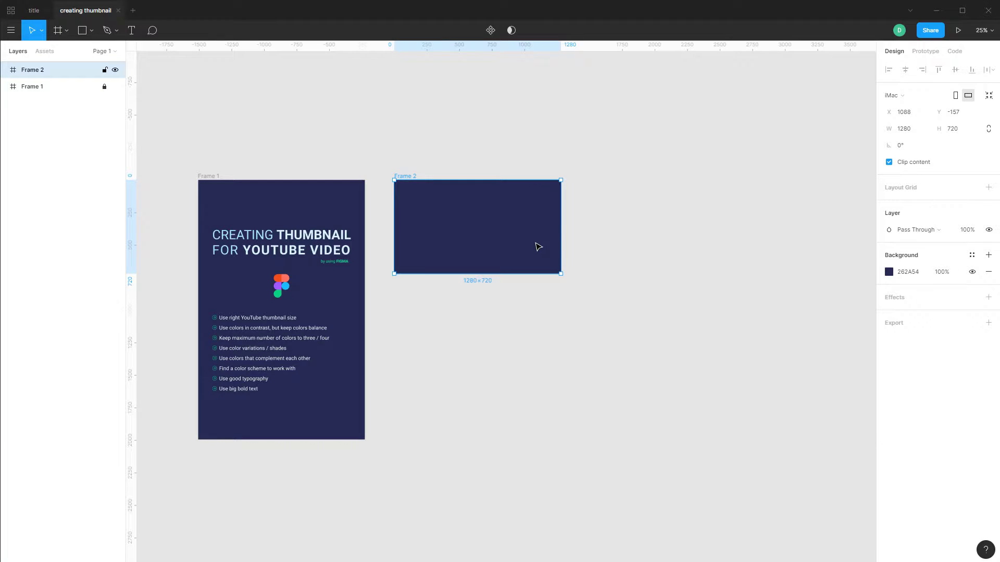
- Unlock Frame 1 and place a copy of its whole Figma logo near the right side of Frame 2
{"action": "left_click", "coordinate": [282, 289]}
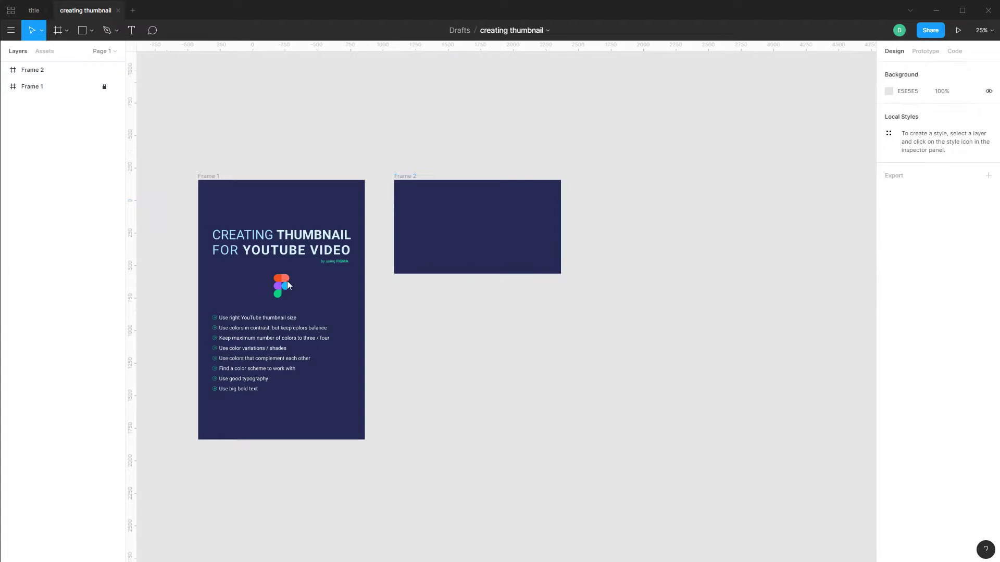
{"action": "left_click", "coordinate": [104, 87]}
{"action": "left_click", "coordinate": [284, 289]}
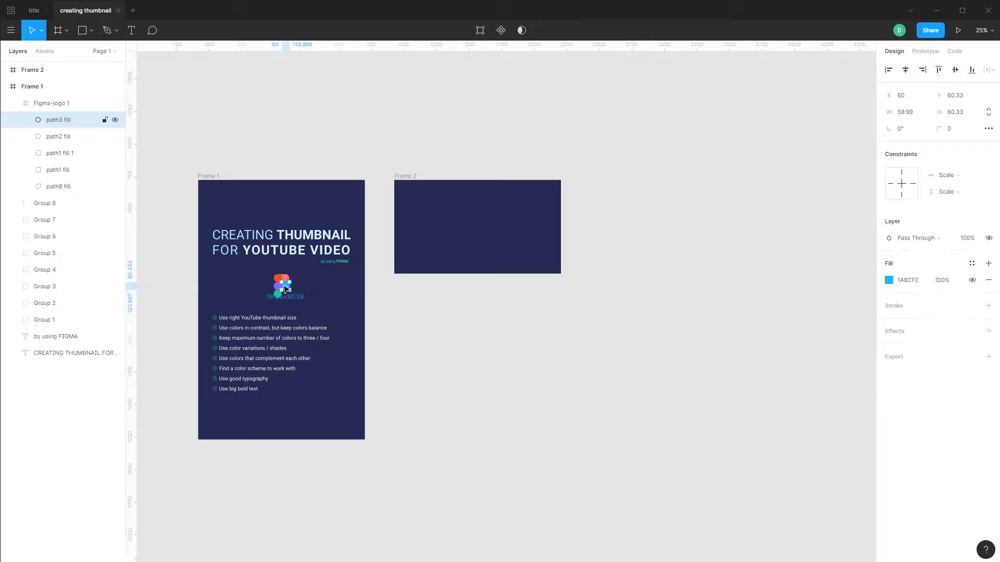
{"action": "left_click", "coordinate": [302, 303]}
{"action": "left_click", "coordinate": [282, 288]}
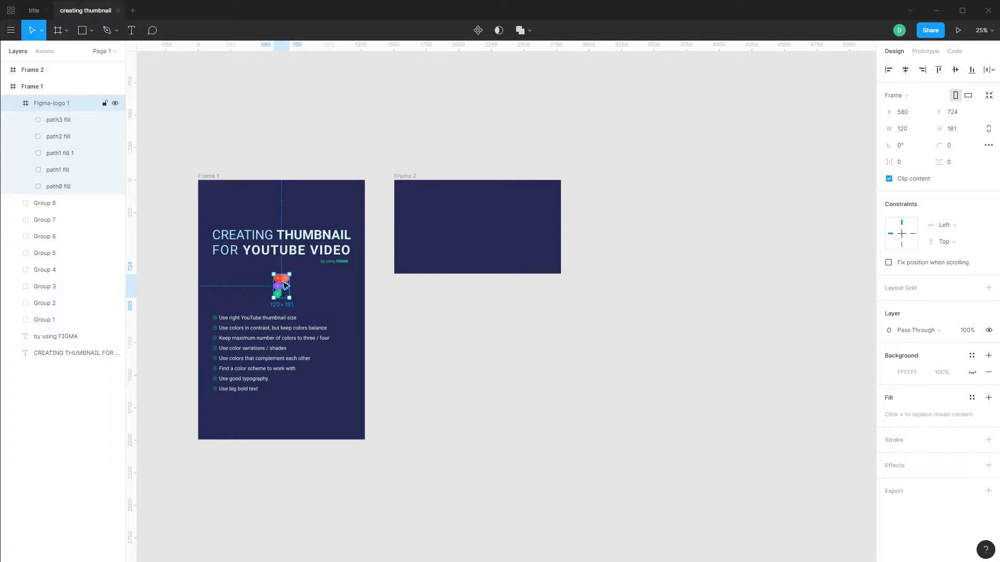
{"action": "left_click_drag", "start_coordinate": [287, 285], "coordinate": [544, 228]}
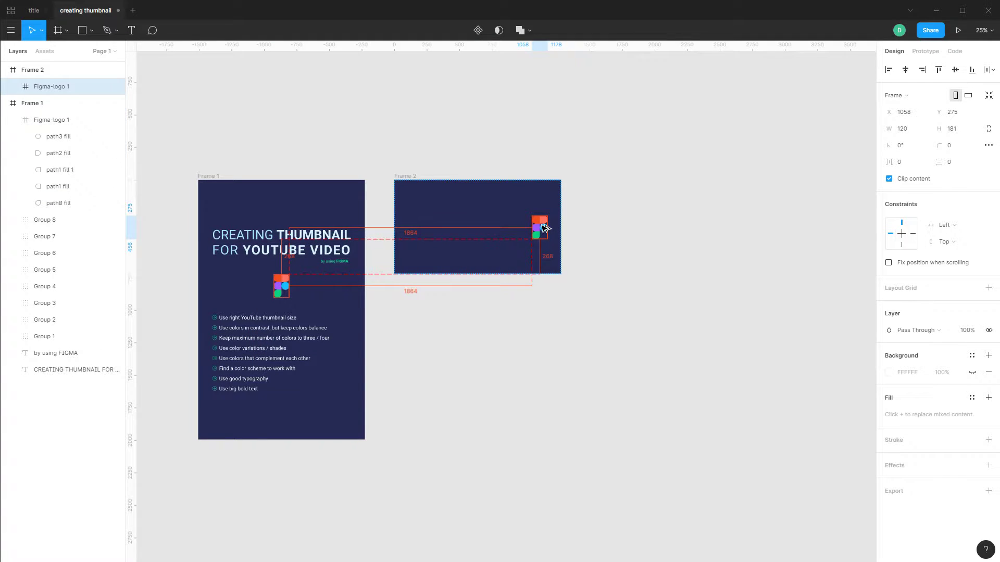
- Centre the copied Figma logo vertically in Frame 2, and lock and collapse Frame 1 in the layer list
{"action": "left_click", "coordinate": [631, 230]}
{"action": "key", "text": "ctrl+equal"}
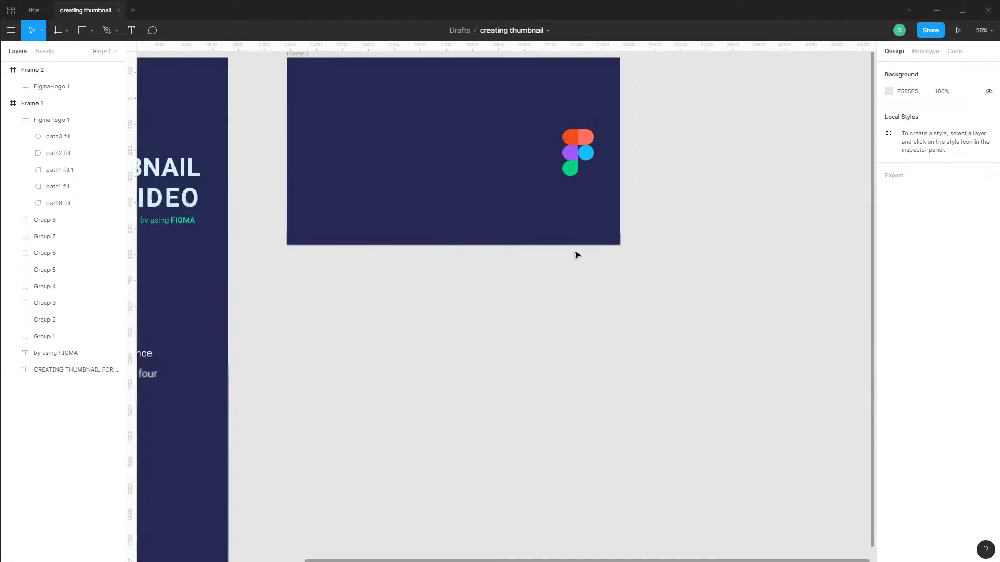
{"action": "key", "text": "ctrl+equal"}
{"action": "left_click_drag", "start_coordinate": [657, 320], "coordinate": [678, 514]}
{"action": "mouse_move", "coordinate": [563, 355]}
{"action": "left_mouse_down"}
{"action": "mouse_move", "coordinate": [589, 366]}
{"action": "mouse_move", "coordinate": [571, 347]}
{"action": "left_mouse_up"}
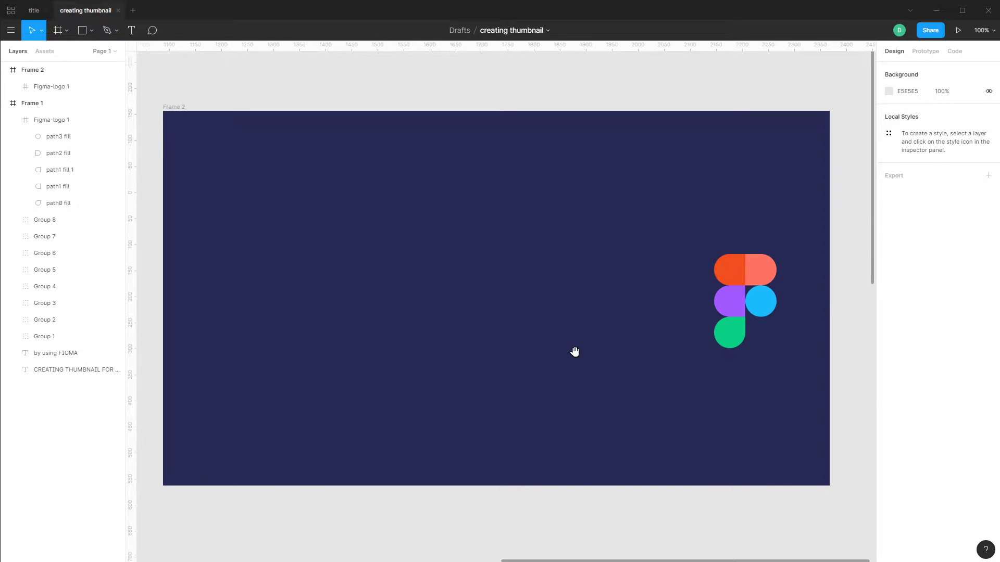
{"action": "left_click", "coordinate": [742, 299]}
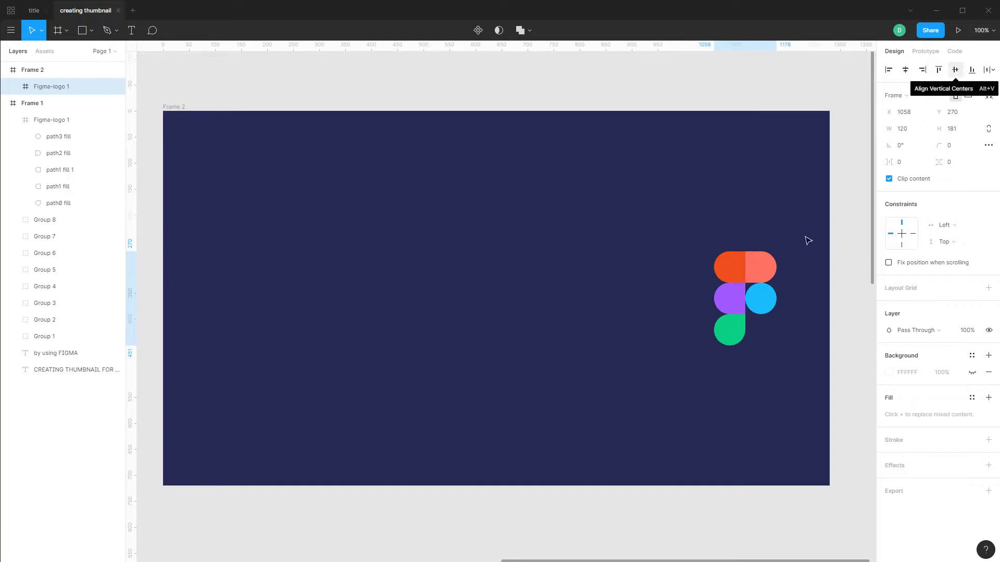
{"action": "left_click_drag", "start_coordinate": [751, 266], "coordinate": [749, 266]}
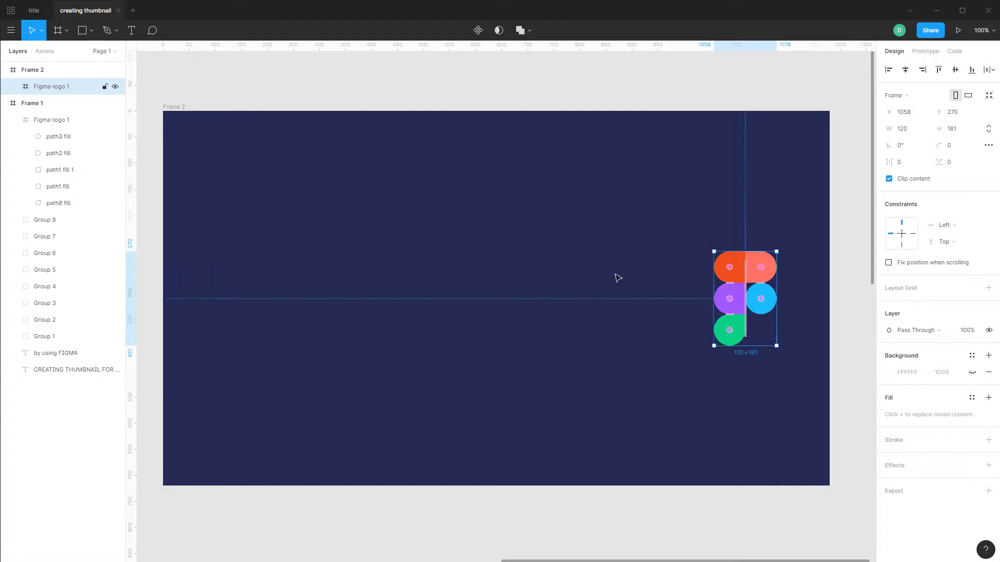
{"action": "left_click", "coordinate": [515, 274]}
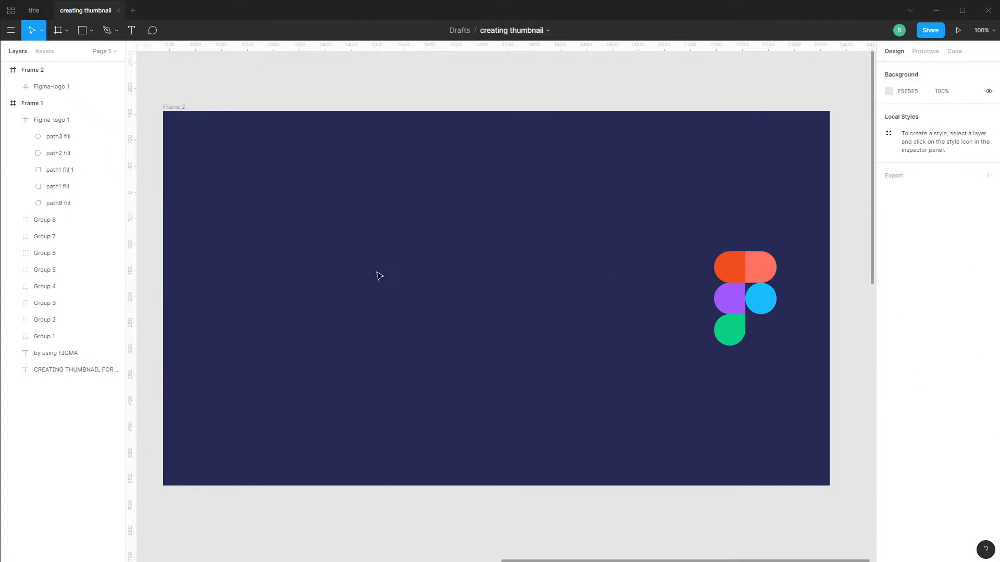
{"action": "left_click", "coordinate": [5, 104]}
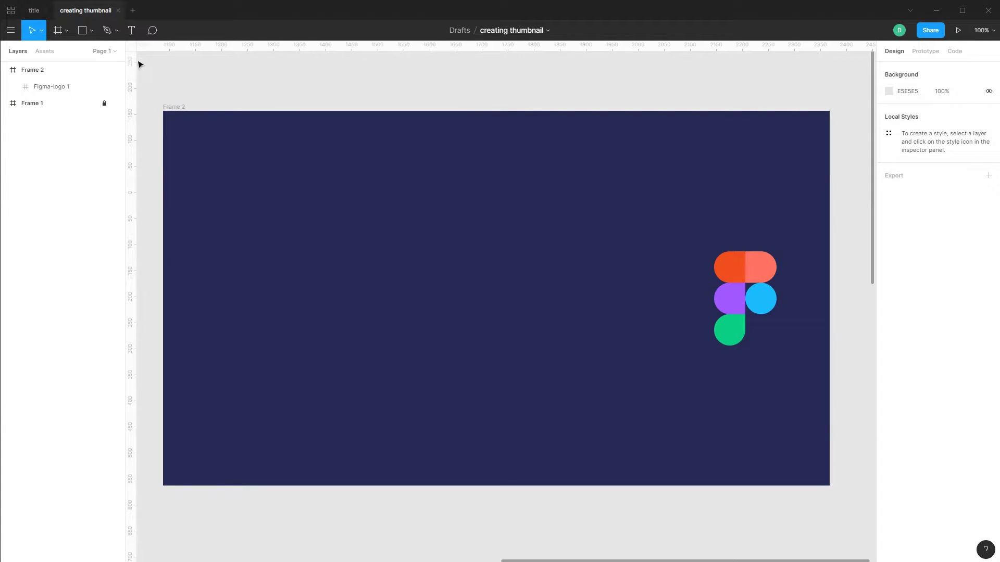
- Add the text DESIGNING in the left half of Frame 2, slightly above its middle
{"action": "left_click", "coordinate": [132, 31]}
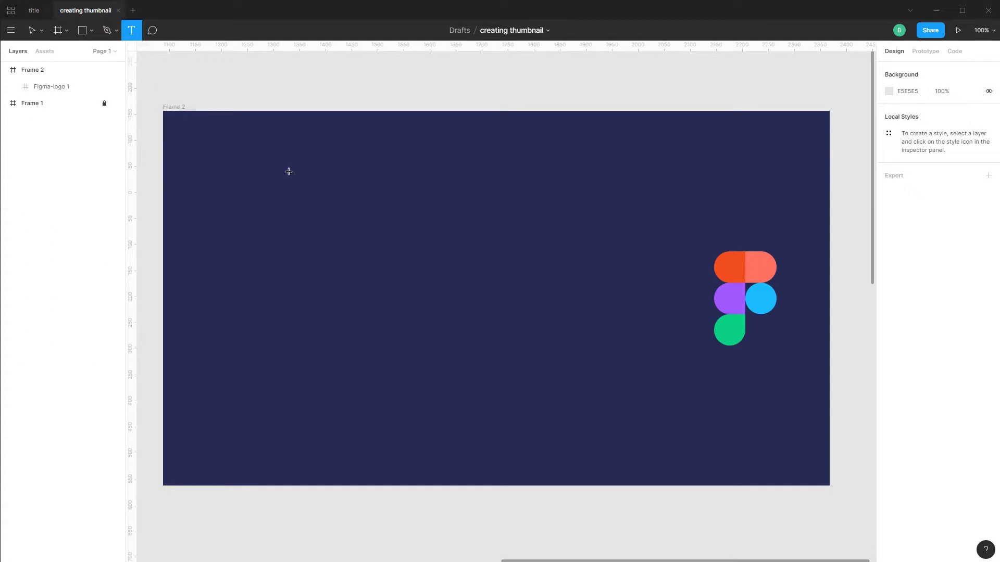
{"action": "left_click", "coordinate": [265, 237]}
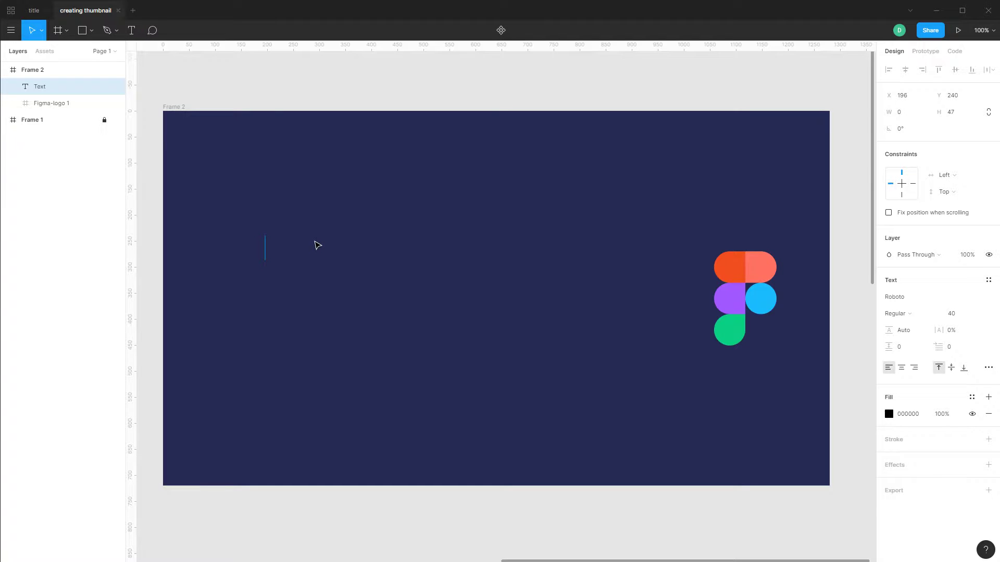
{"action": "type", "text": "DESIGNING"}
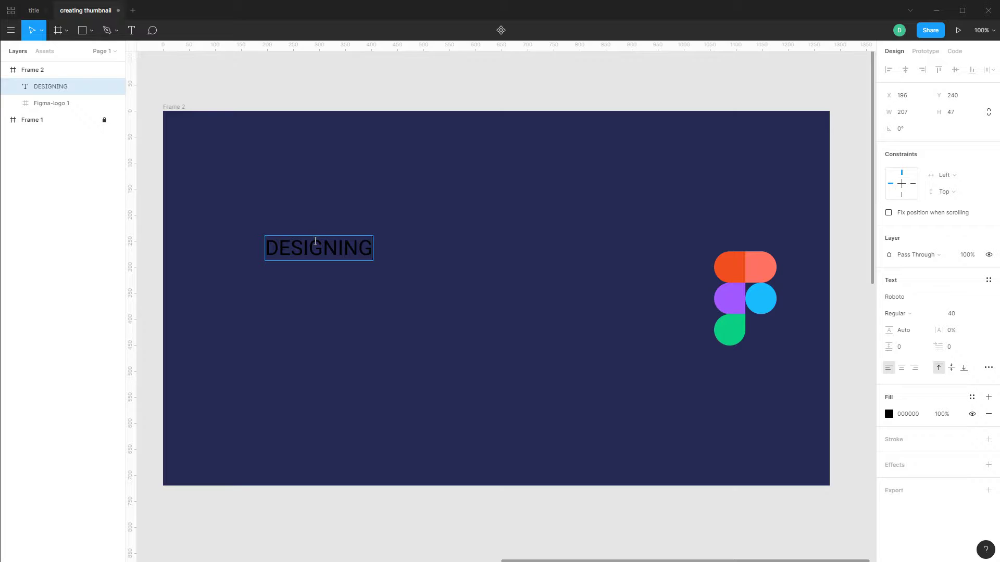
{"action": "key", "text": "Escape"}
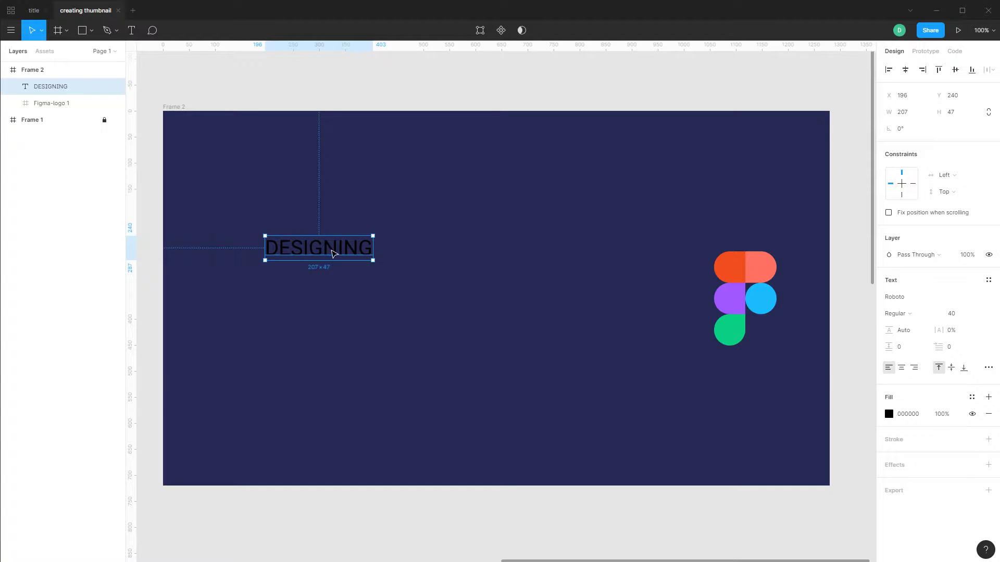
- Make two copies of the DESIGNING text stacked below it and change them to YOUTUBE and THUMBNAIL
{"action": "left_click_drag", "start_coordinate": [346, 254], "coordinate": [333, 318]}
{"action": "double_click", "coordinate": [333, 318]}
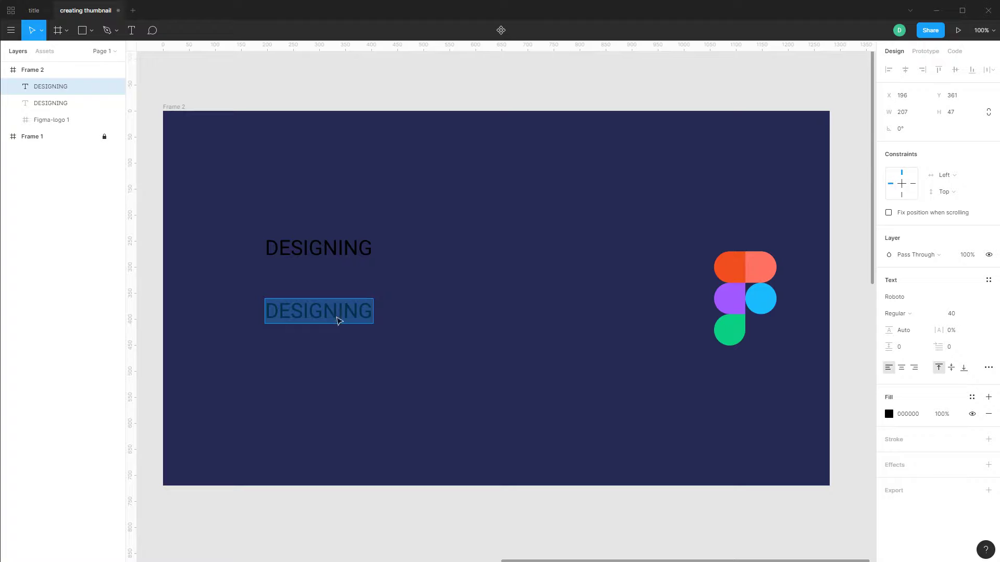
{"action": "type", "text": "YOUTUBE"}
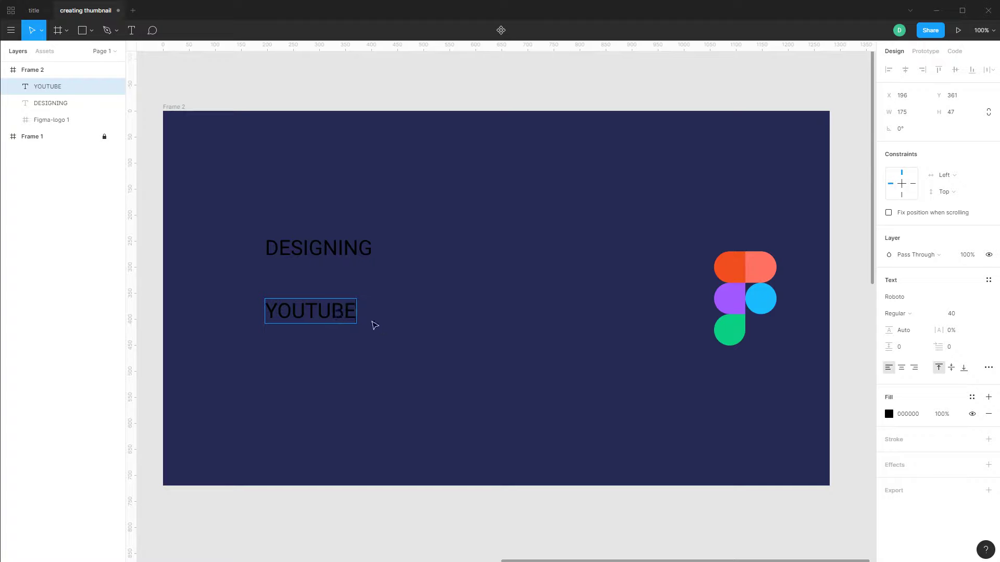
{"action": "key", "text": "Escape"}
{"action": "left_click_drag", "start_coordinate": [341, 315], "coordinate": [342, 370]}
{"action": "double_click", "coordinate": [342, 371]}
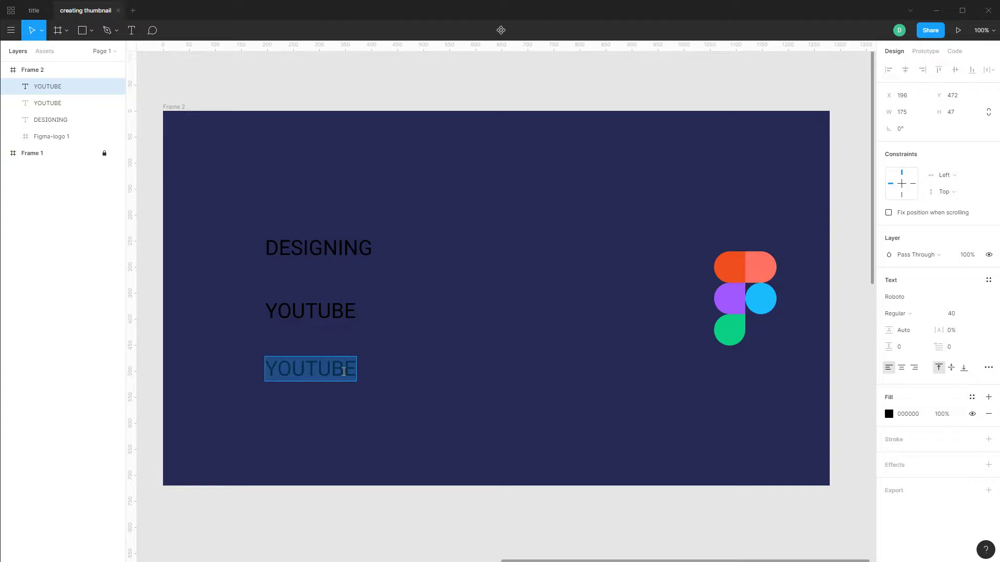
{"action": "type", "text": "THUMBNAIL"}
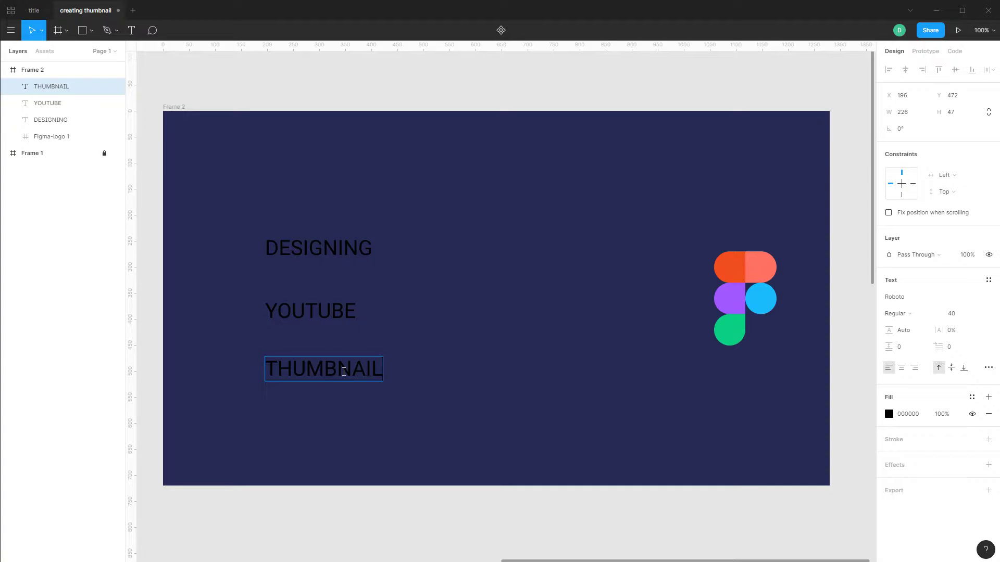
{"action": "key", "text": "Escape"}
- Fill the DESIGNING text with the Figma logo's blue 1ABCFE, sampled with the eyedropper
{"action": "left_click", "coordinate": [359, 247]}
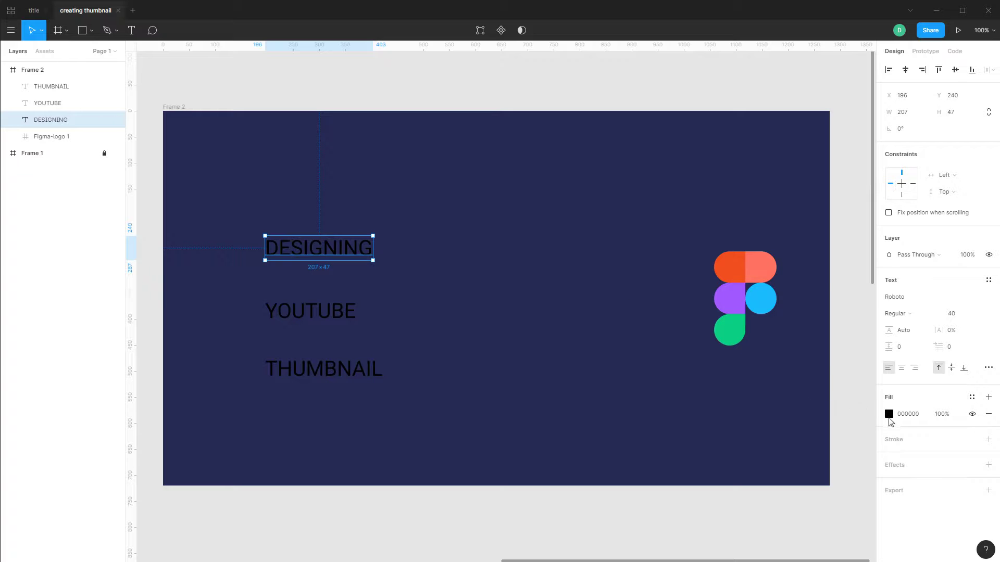
{"action": "left_click", "coordinate": [889, 414]}
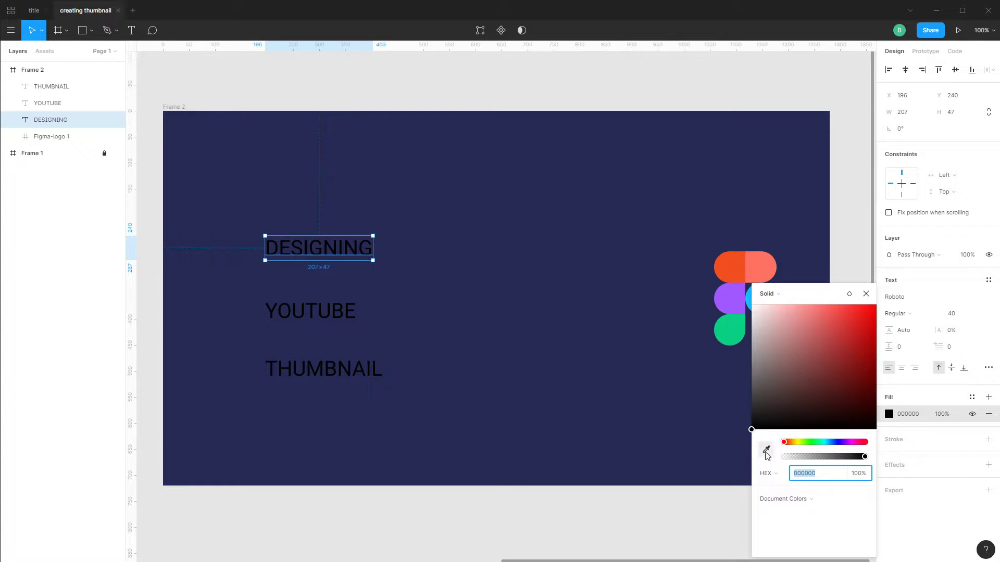
{"action": "left_click_drag", "start_coordinate": [783, 299], "coordinate": [609, 321]}
{"action": "left_click_drag", "start_coordinate": [532, 322], "coordinate": [543, 245]}
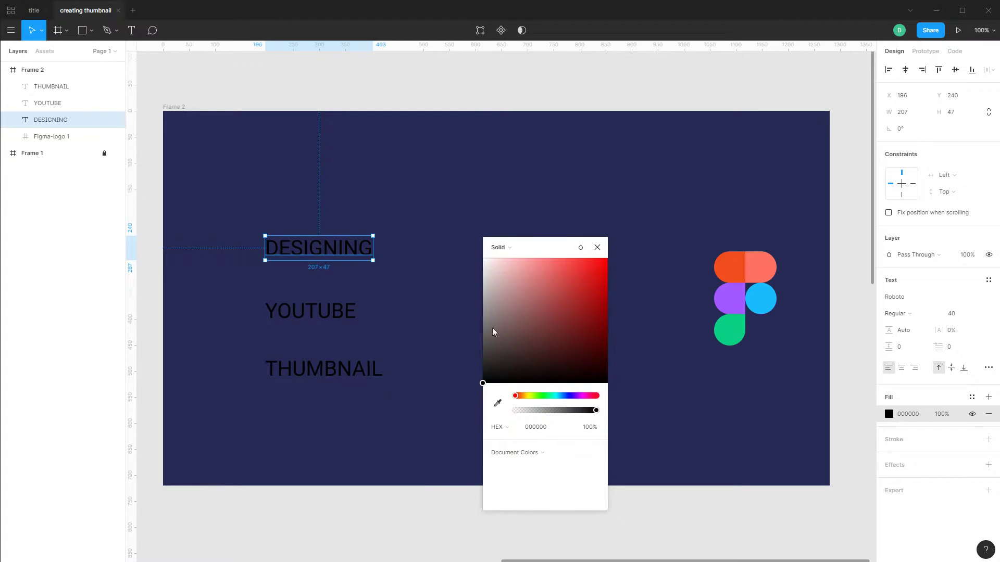
{"action": "left_click", "coordinate": [497, 402]}
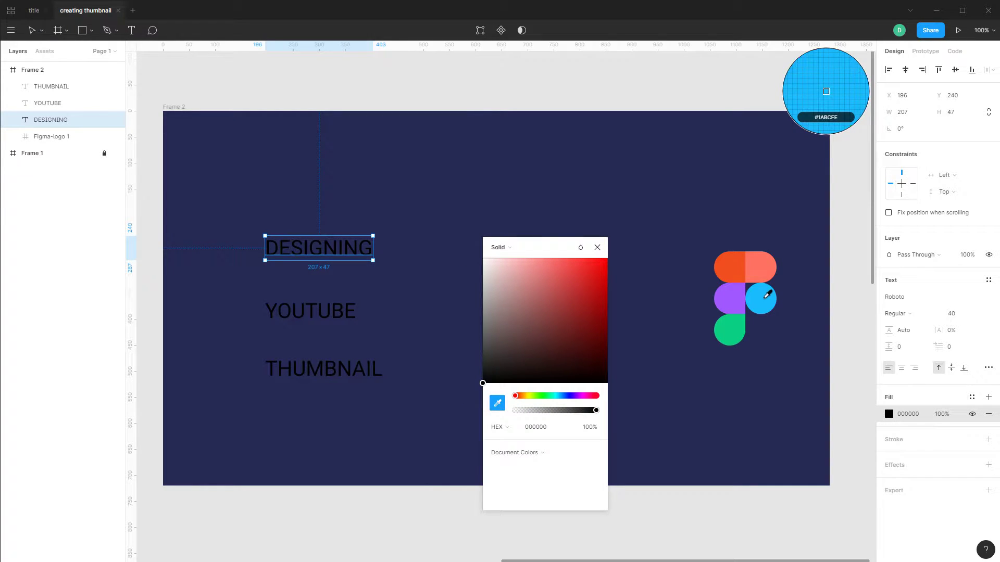
{"action": "left_click", "coordinate": [764, 297]}
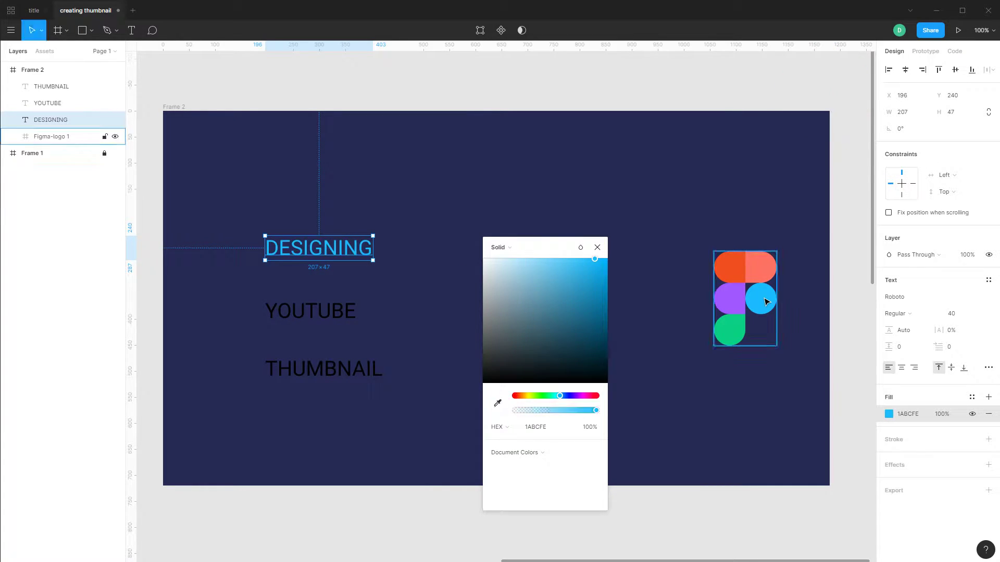
- Fill the YOUTUBE text with white, FFFFFF
{"action": "left_click", "coordinate": [335, 313]}
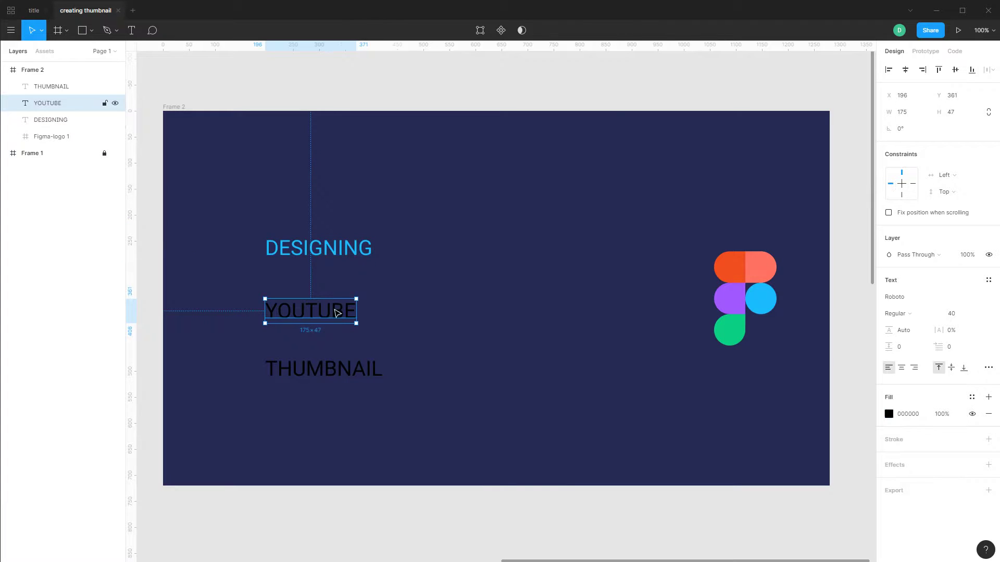
{"action": "left_click", "coordinate": [888, 414]}
{"action": "type", "text": "ffffff"}
{"action": "key", "text": "Return"}
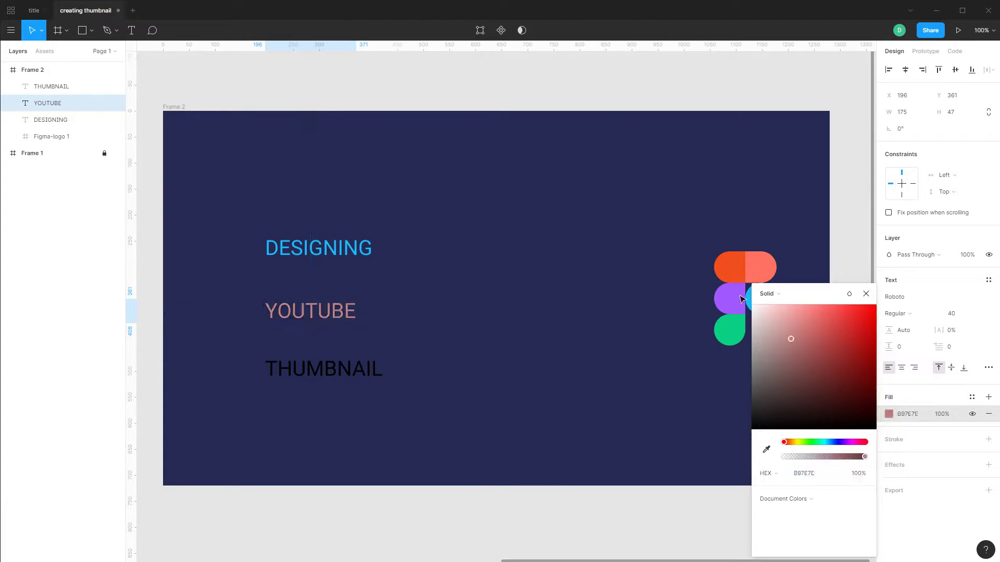
- Fill the THUMBNAIL text with the Figma logo's green 0ACF83, sampled with the eyedropper
{"action": "left_click", "coordinate": [331, 371]}
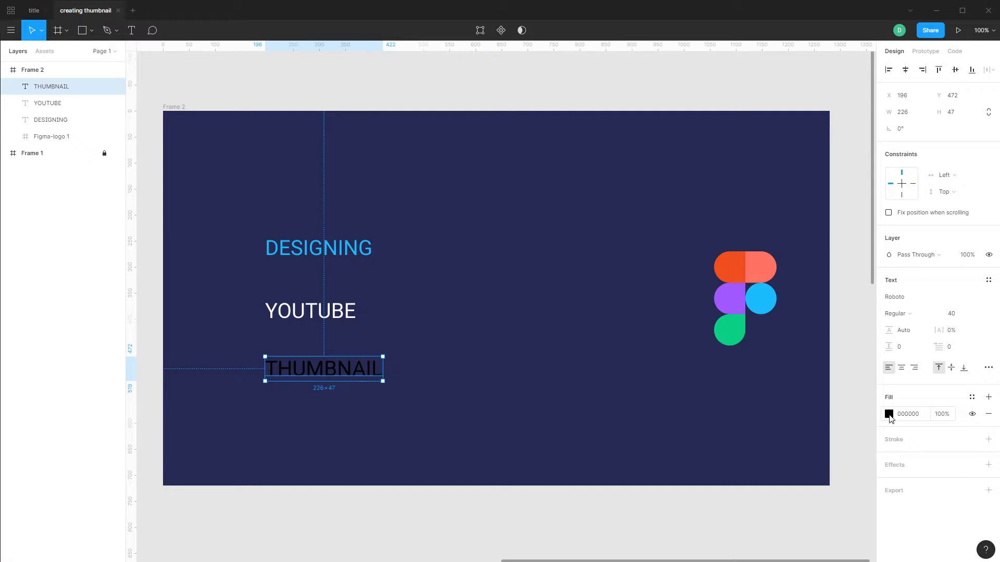
{"action": "left_click", "coordinate": [889, 415]}
{"action": "left_click_drag", "start_coordinate": [829, 298], "coordinate": [523, 160]}
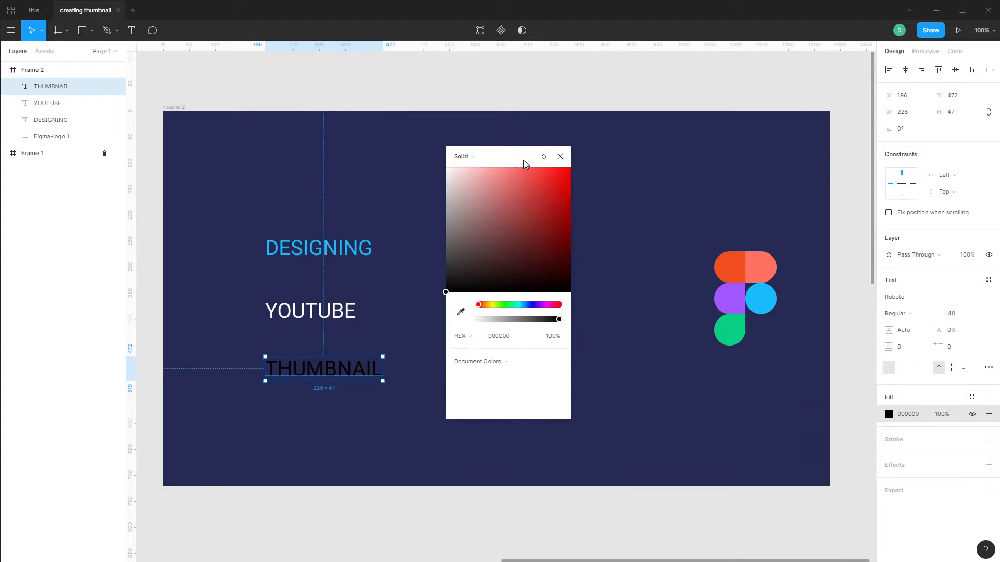
{"action": "left_click", "coordinate": [458, 313]}
{"action": "left_click", "coordinate": [732, 338]}
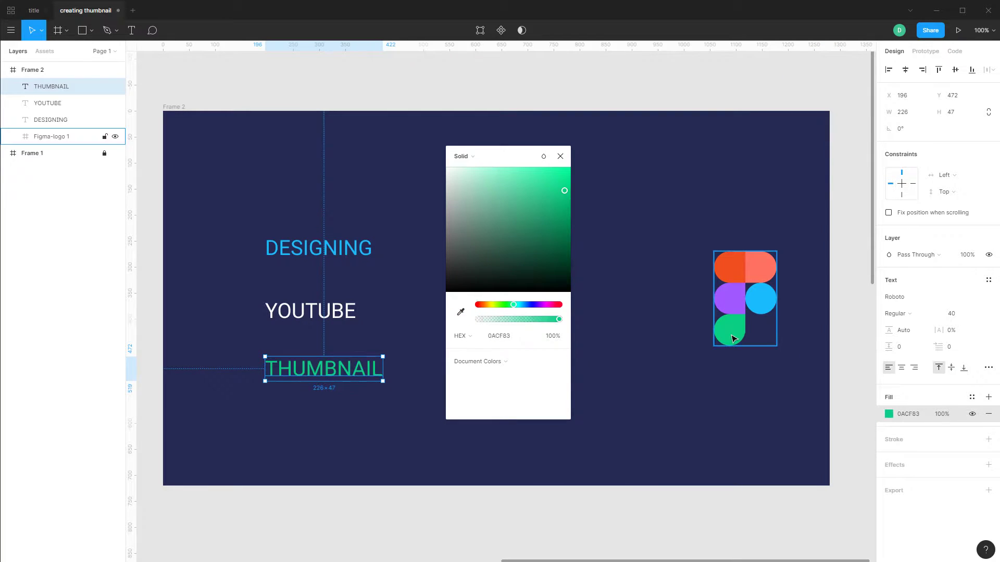
{"action": "left_click", "coordinate": [560, 156]}
- Set the DESIGNING text's font size to 100 and move it up and left, clear of YOUTUBE
{"action": "left_click", "coordinate": [352, 254]}
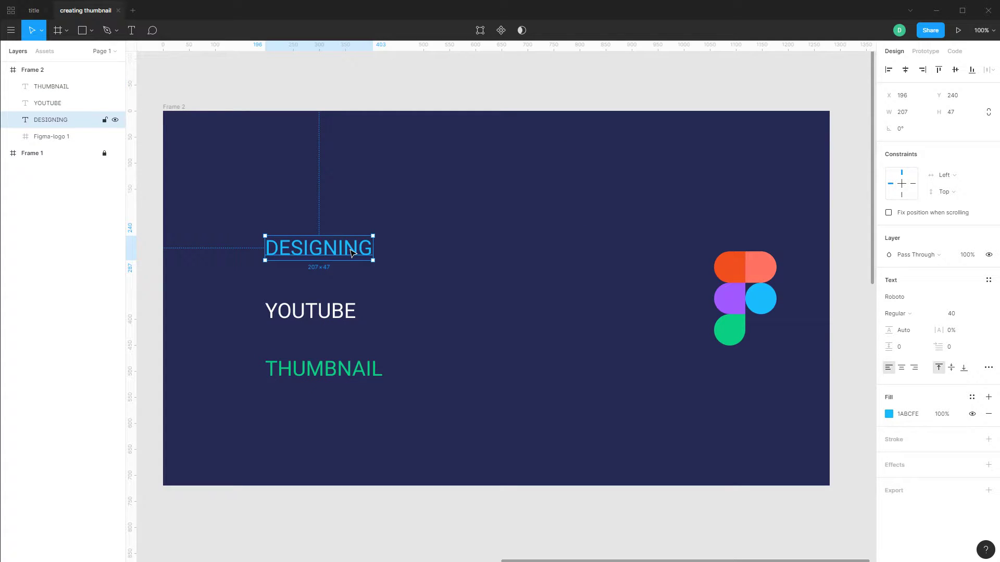
{"action": "left_click", "coordinate": [953, 316]}
{"action": "key", "text": "Return"}
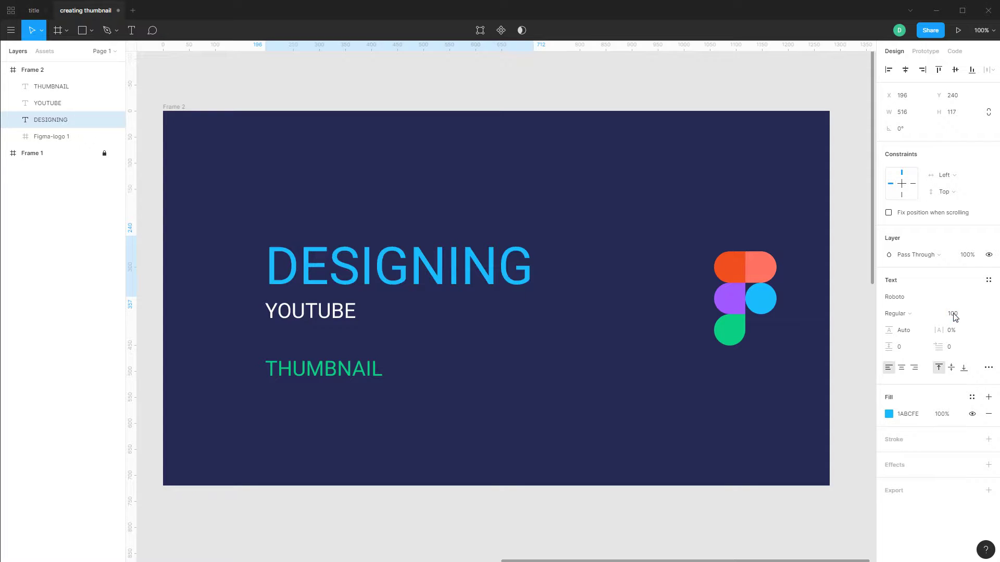
{"action": "left_click_drag", "start_coordinate": [458, 271], "coordinate": [451, 250]}
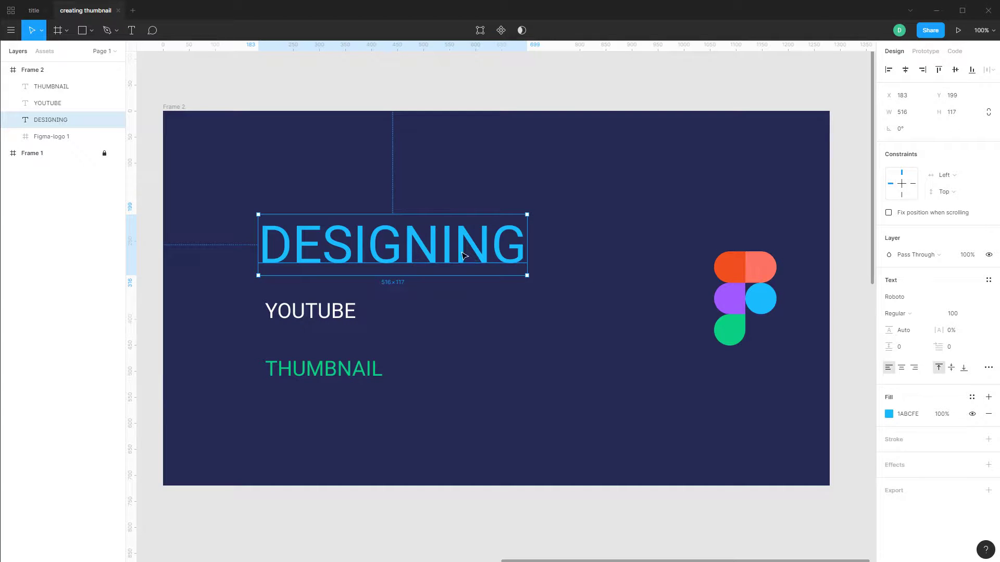
{"action": "left_click_drag", "start_coordinate": [459, 254], "coordinate": [449, 246]}
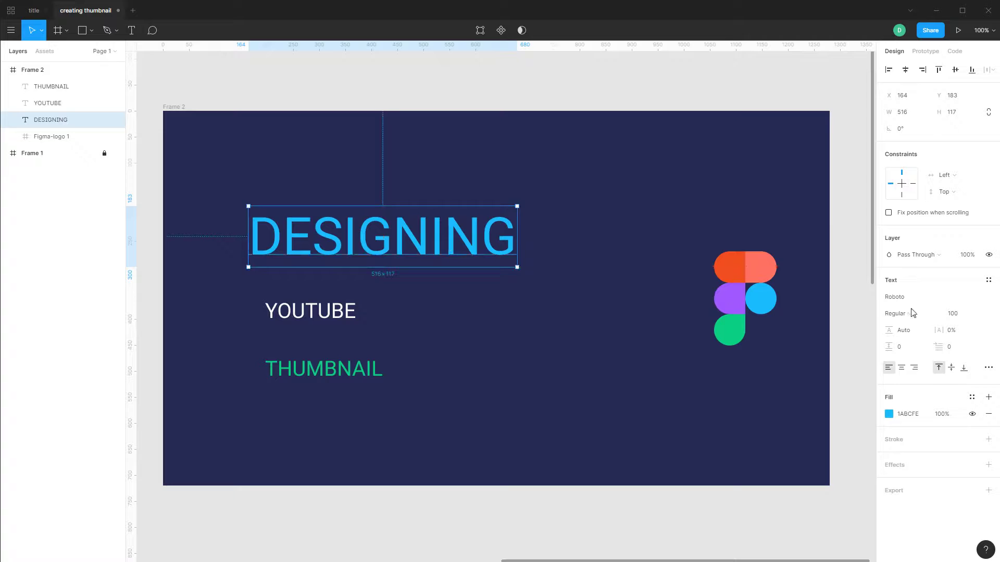
- Enlarge the DESIGNING text to font size 120 and shift it slightly further left and up
{"action": "left_click", "coordinate": [960, 315]}
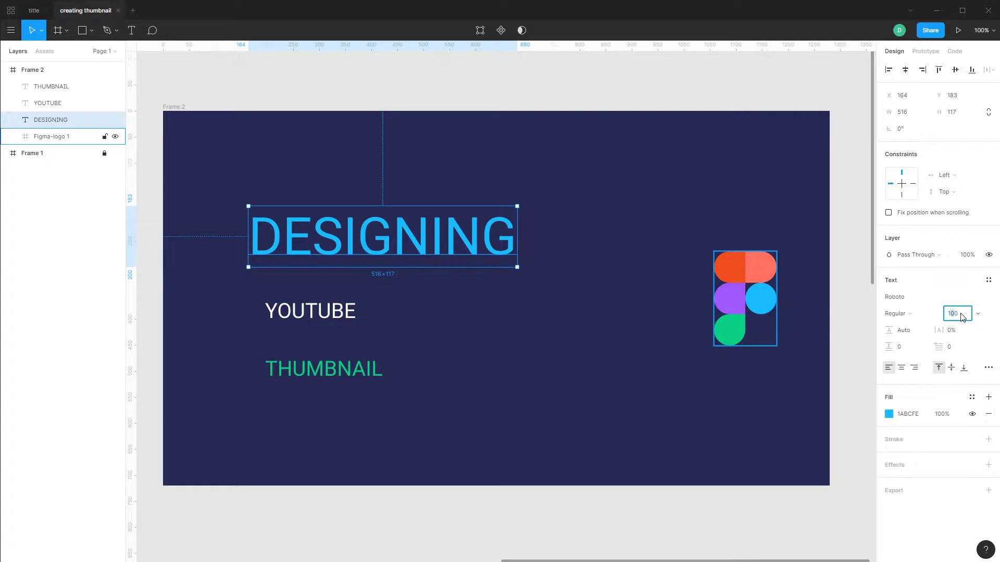
{"action": "key", "text": "Return"}
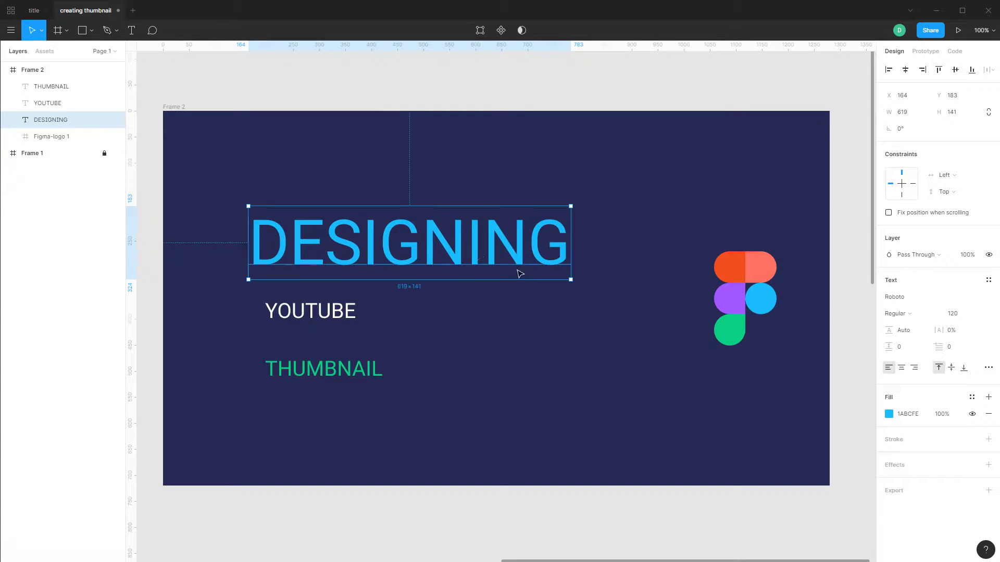
{"action": "left_click_drag", "start_coordinate": [448, 248], "coordinate": [433, 244]}
- Set the DESIGNING text's letter spacing to 3.5% and shift the text slightly left
{"action": "left_click", "coordinate": [963, 332]}
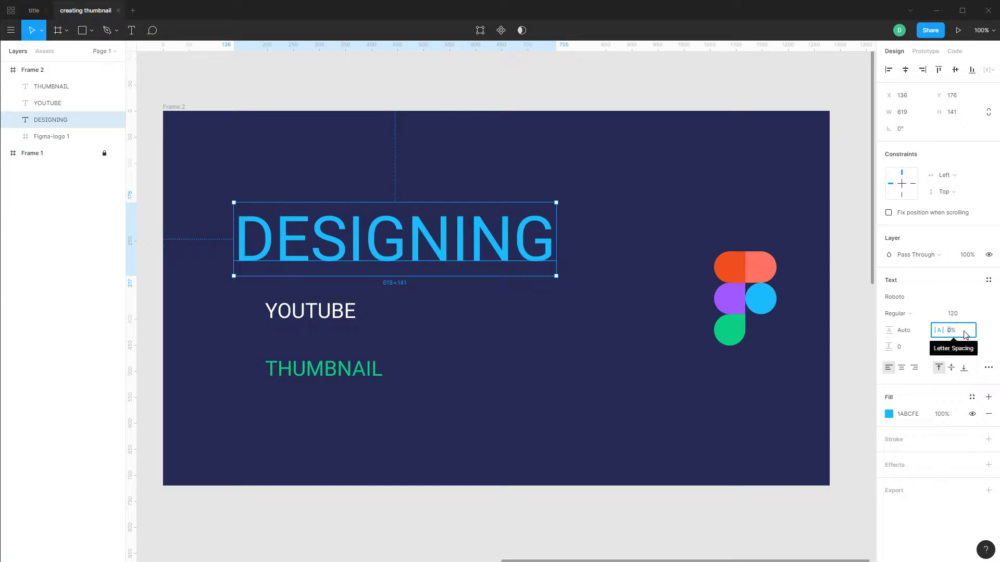
{"action": "type", "text": "3.5"}
{"action": "key", "text": "Return"}
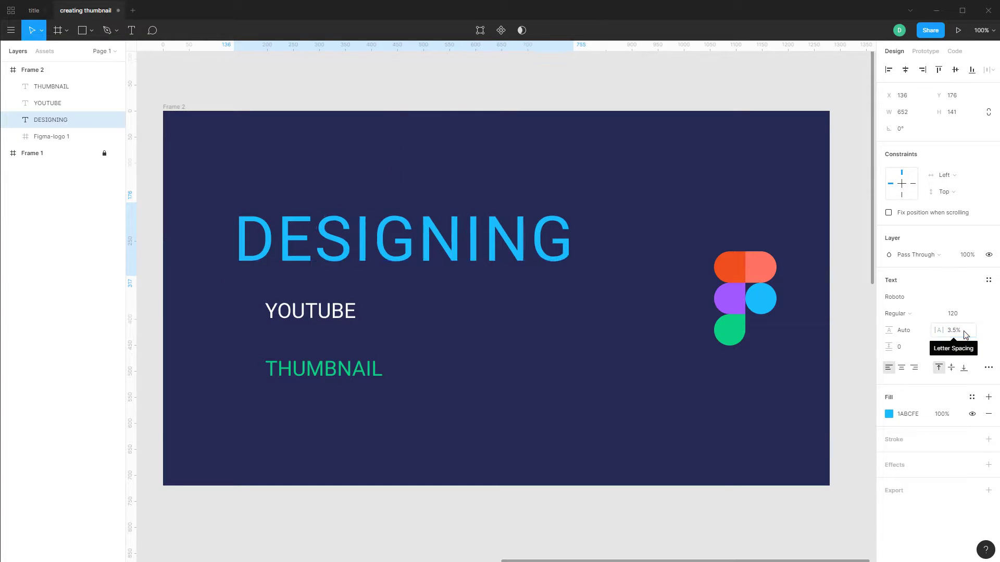
{"action": "left_click_drag", "start_coordinate": [491, 246], "coordinate": [480, 246]}
- Set the YOUTUBE text's font size to 120 and place it directly beneath DESIGNING
{"action": "left_click", "coordinate": [336, 312]}
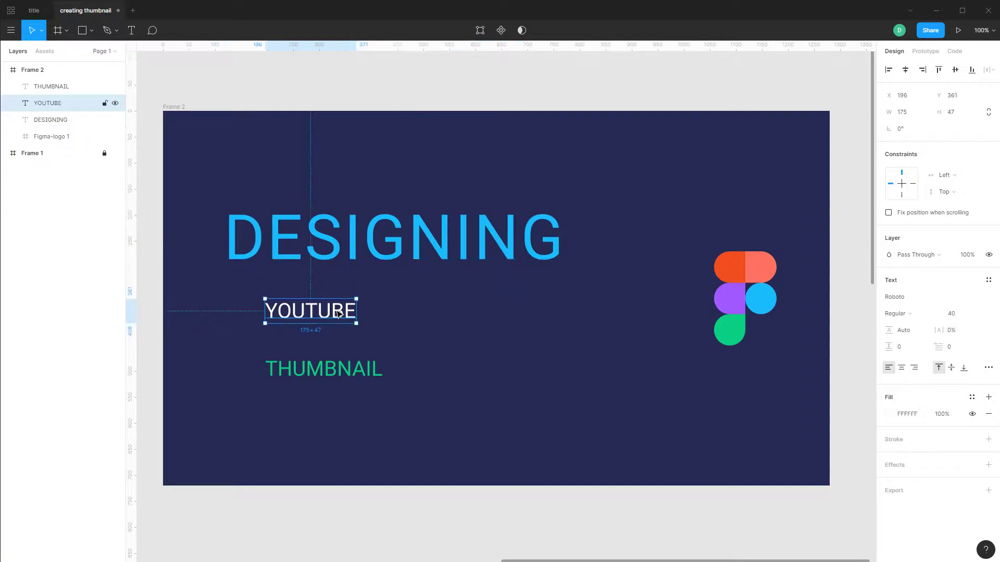
{"action": "left_click", "coordinate": [962, 314]}
{"action": "key", "text": "Return"}
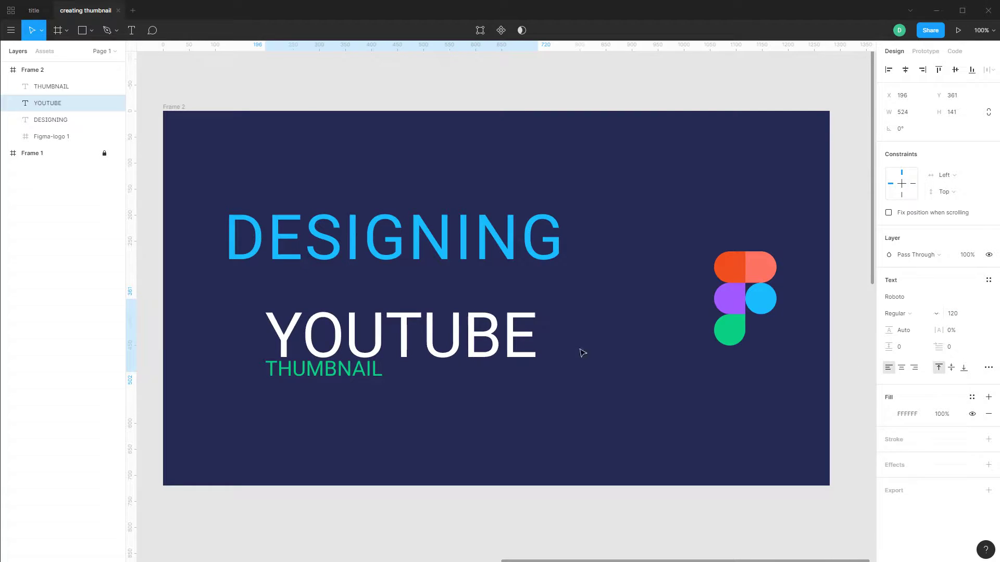
{"action": "left_click_drag", "start_coordinate": [405, 335], "coordinate": [364, 311]}
- Widen the YOUTUBE text's letter spacing to 18% and align its start with the left edge of DESIGNING
{"action": "left_click", "coordinate": [952, 331]}
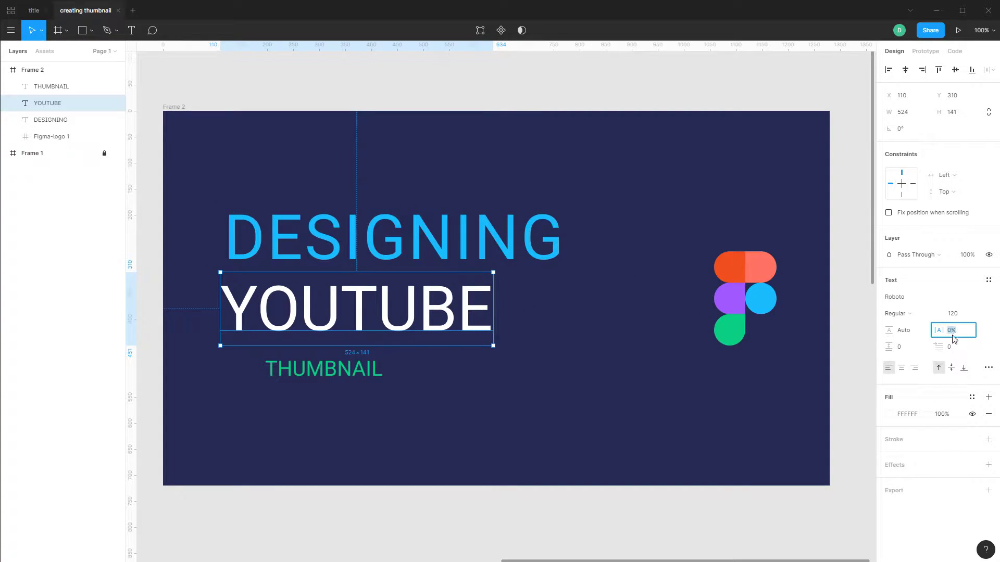
{"action": "left_click_drag", "start_coordinate": [954, 330], "coordinate": [962, 330]}
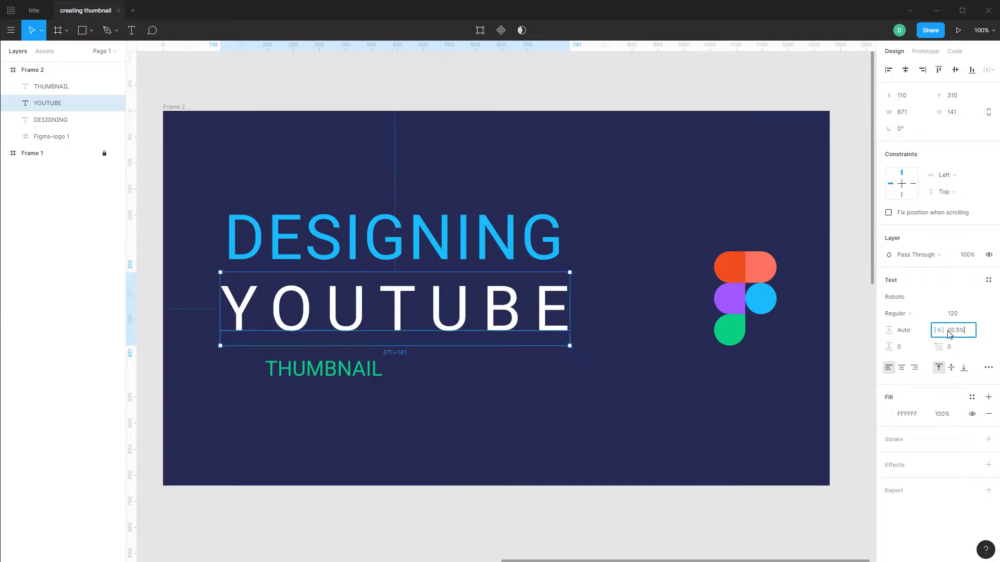
{"action": "left_click", "coordinate": [953, 334]}
{"action": "type", "text": "18"}
{"action": "key", "text": "Return"}
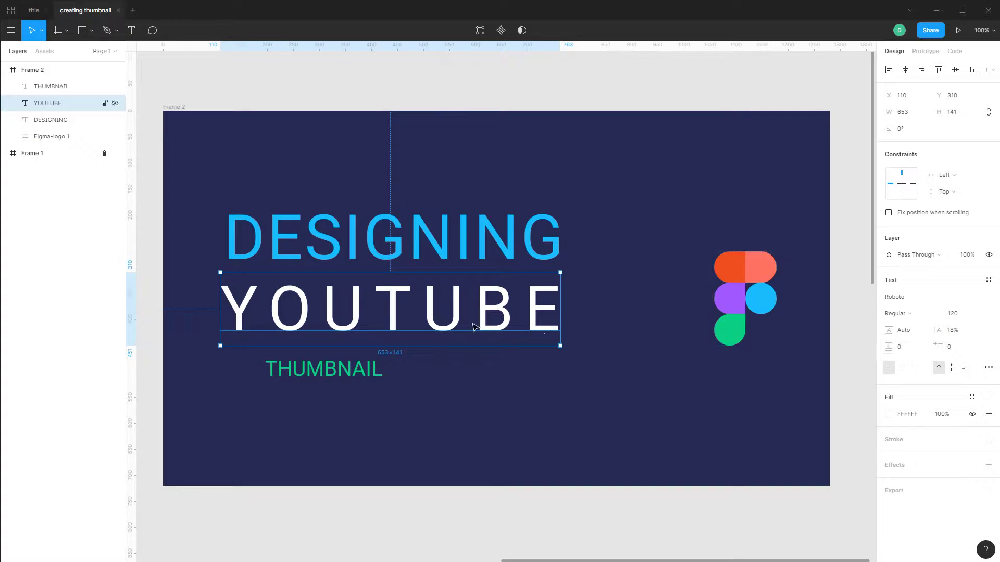
{"action": "left_click_drag", "start_coordinate": [463, 316], "coordinate": [475, 319]}
- Reduce the YOUTUBE letter spacing through 17% and 16.5% to 16%, matching DESIGNING's width, and nudge the text up
{"action": "left_click", "coordinate": [960, 332]}
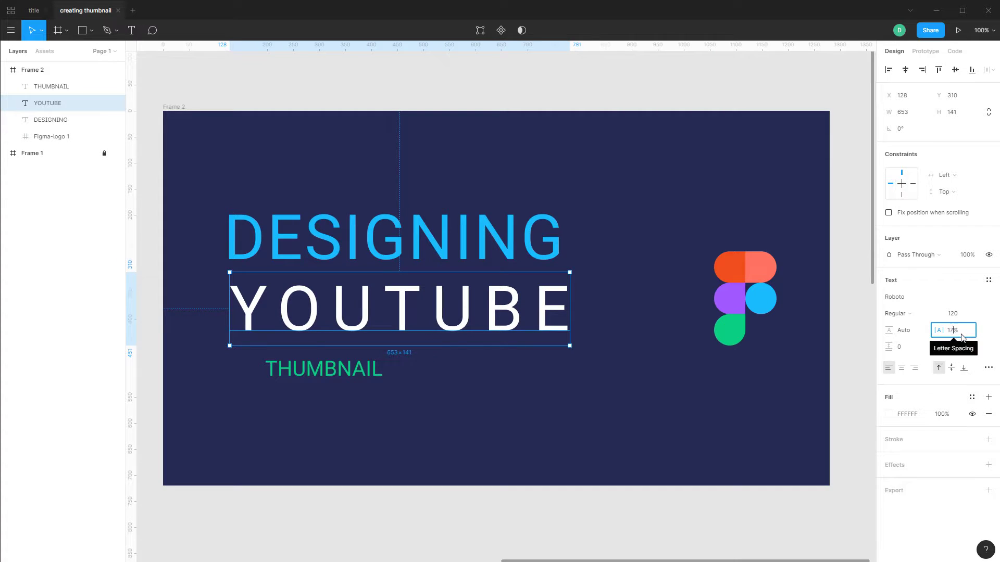
{"action": "key", "text": "Return"}
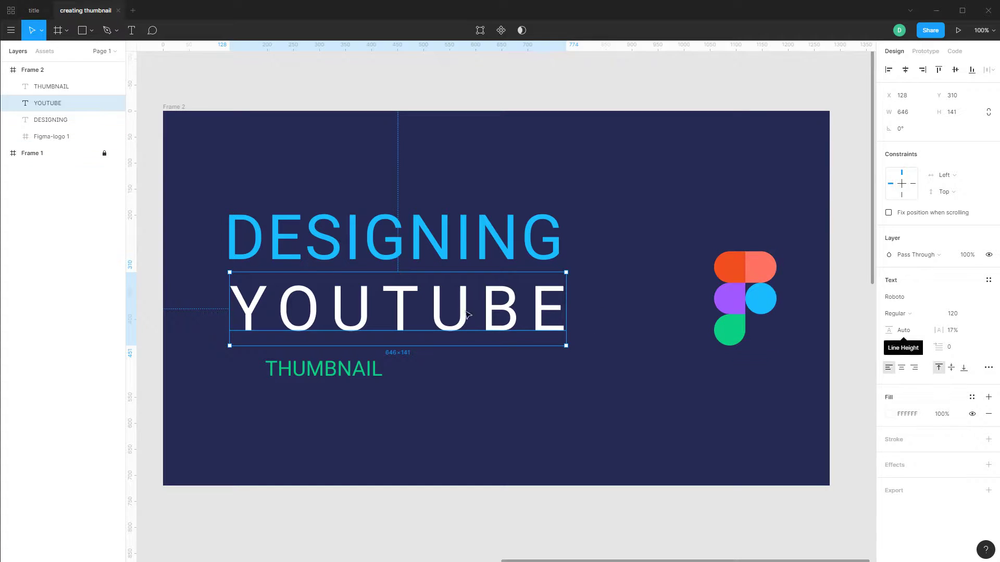
{"action": "left_click", "coordinate": [954, 333]}
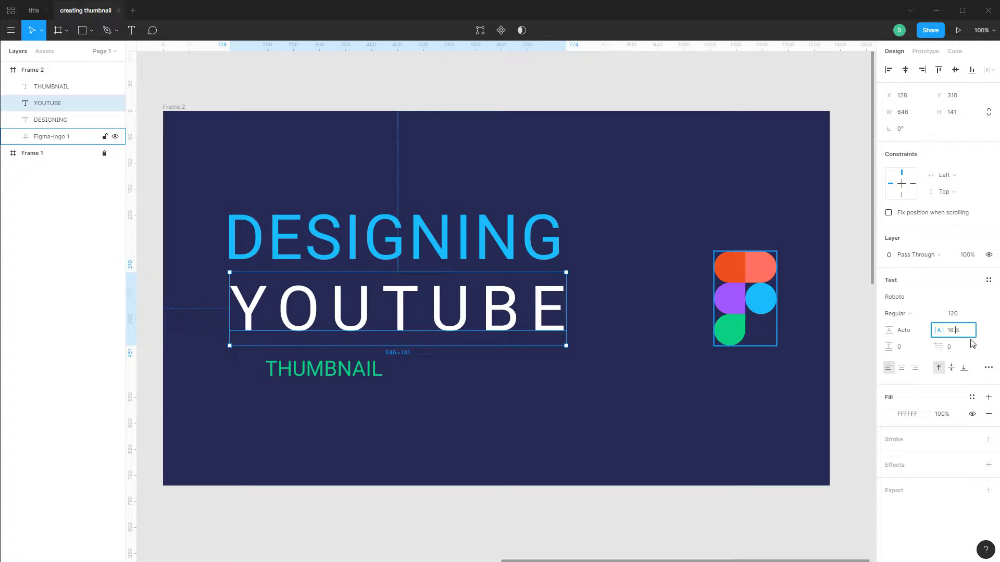
{"action": "key", "text": "Return"}
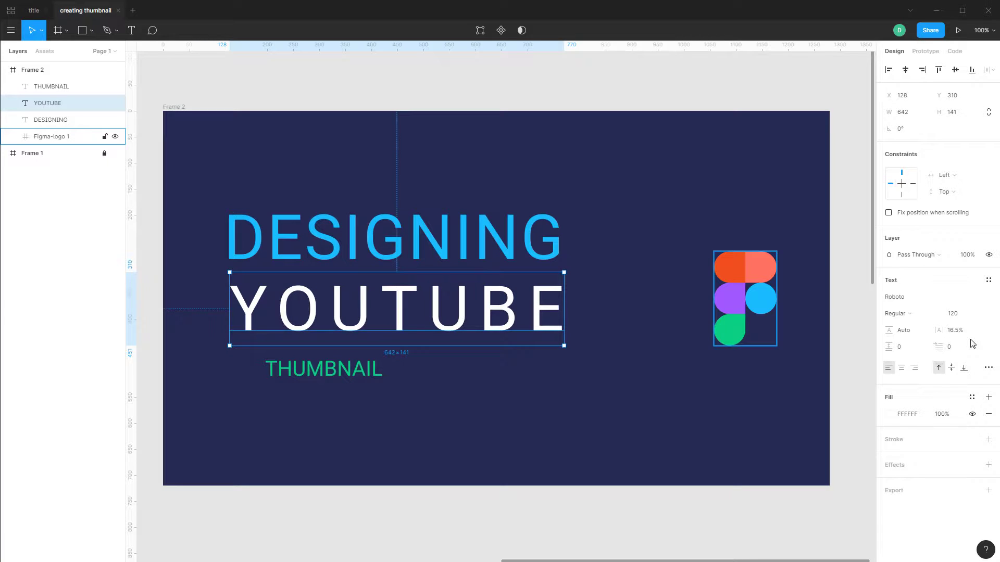
{"action": "left_click", "coordinate": [955, 332]}
{"action": "key", "text": "Return"}
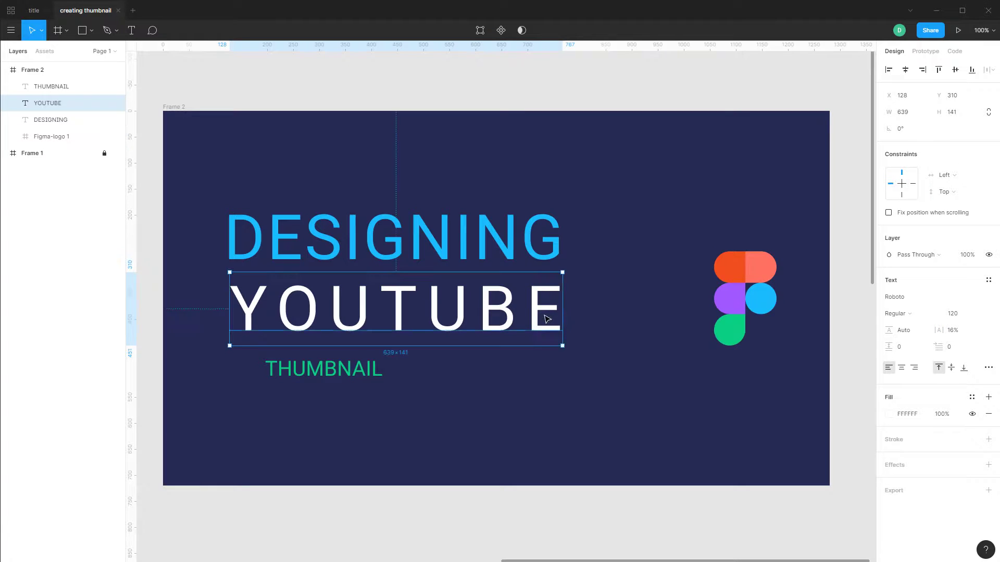
{"action": "left_click_drag", "start_coordinate": [553, 319], "coordinate": [554, 316]}
- Align the THUMBNAIL text with YOUTUBE's left edge and set its font size to 120
{"action": "left_click", "coordinate": [350, 377]}
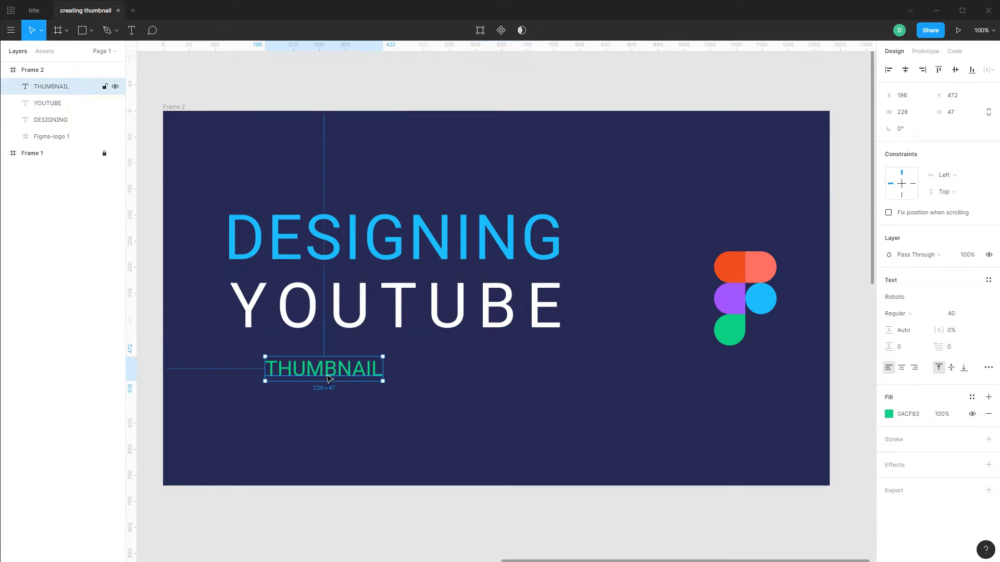
{"action": "left_click_drag", "start_coordinate": [323, 382], "coordinate": [292, 379]}
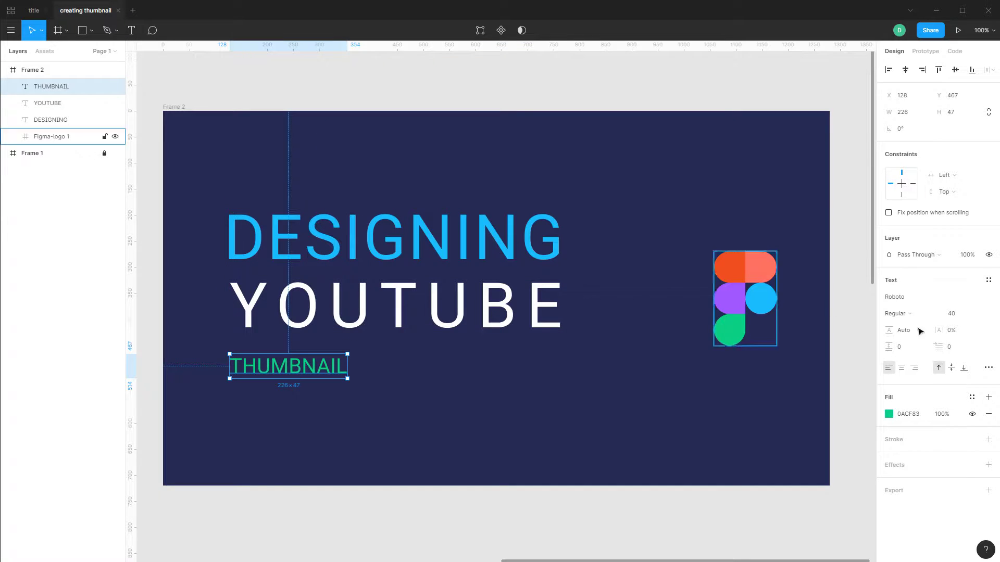
{"action": "left_click", "coordinate": [963, 316]}
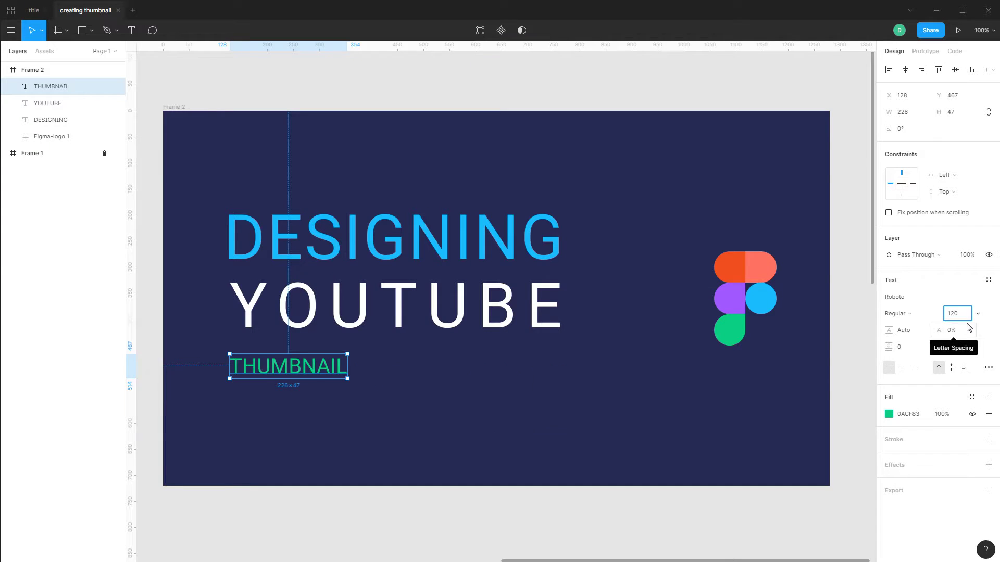
{"action": "key", "text": "Return"}
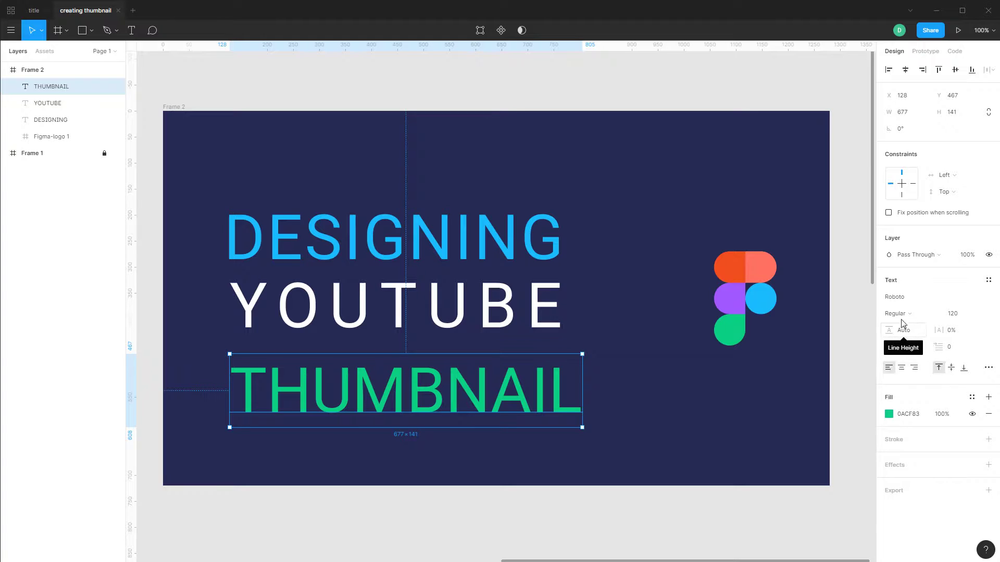
- Change the THUMBNAIL text's weight to Black, after trying Bold, and move it up directly beneath YOUTUBE
{"action": "left_click", "coordinate": [909, 297]}
{"action": "left_click", "coordinate": [954, 301]}
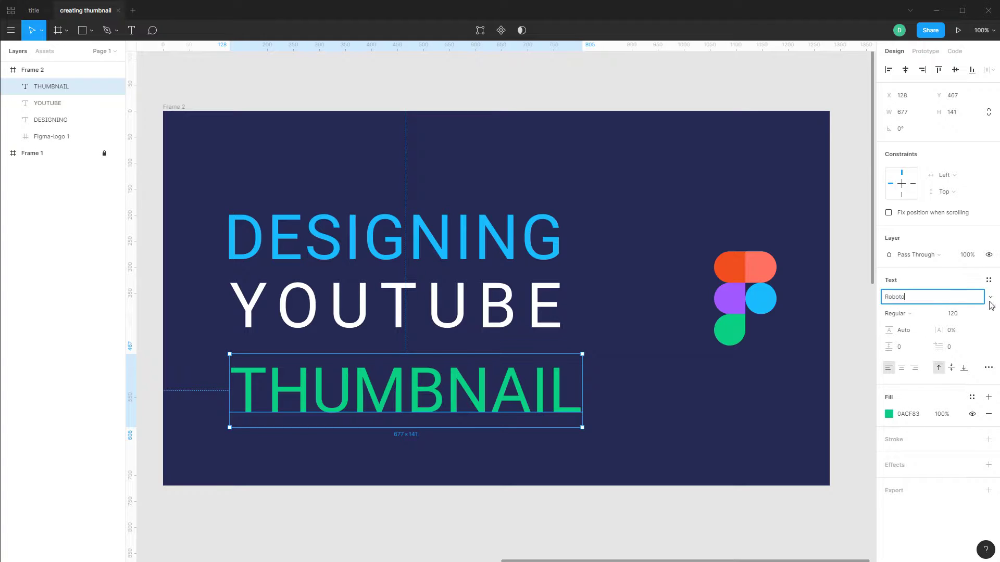
{"action": "left_click", "coordinate": [909, 314]}
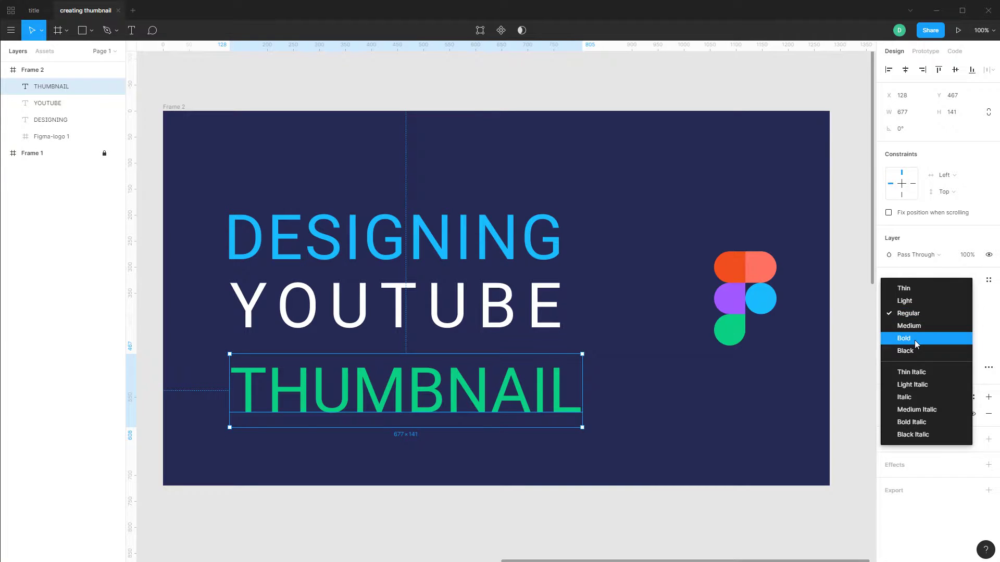
{"action": "left_click", "coordinate": [914, 339]}
{"action": "left_click", "coordinate": [917, 316]}
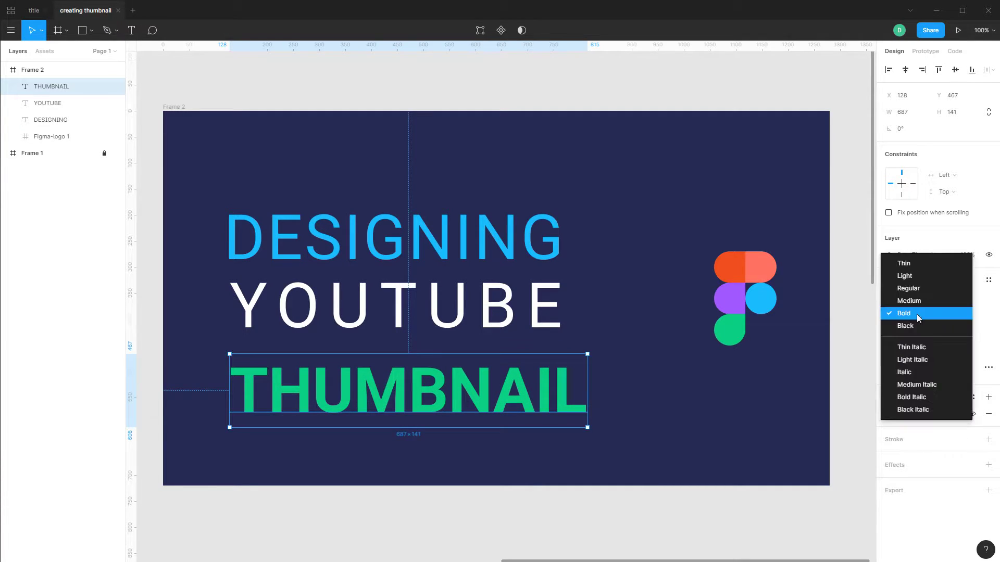
{"action": "left_click", "coordinate": [917, 326]}
{"action": "left_click_drag", "start_coordinate": [560, 389], "coordinate": [563, 359]}
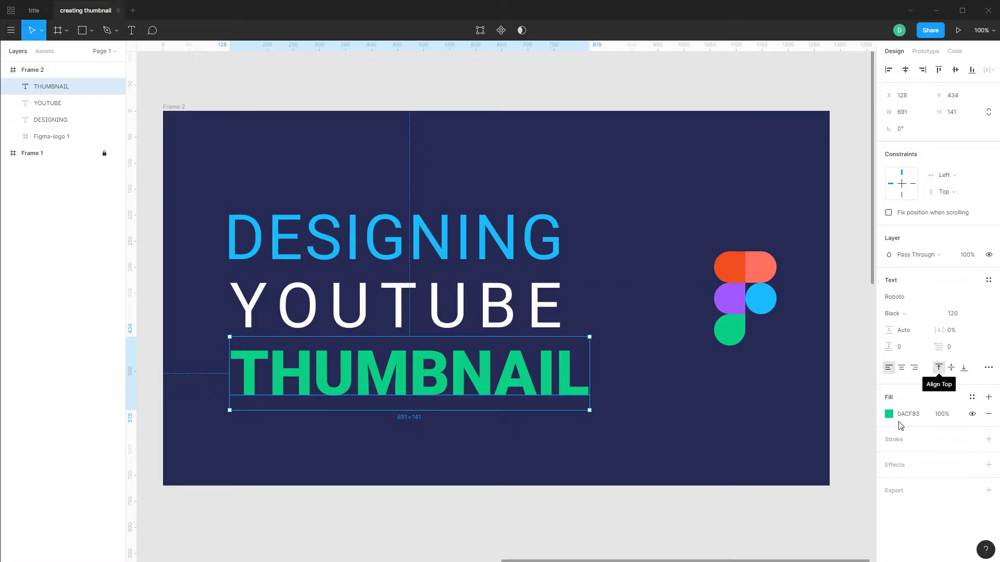
- Set the THUMBNAIL text's font size to 140 and nudge it up slightly, keeping its left alignment with YOUTUBE
{"action": "left_click", "coordinate": [956, 315]}
{"action": "type", "text": "140"}
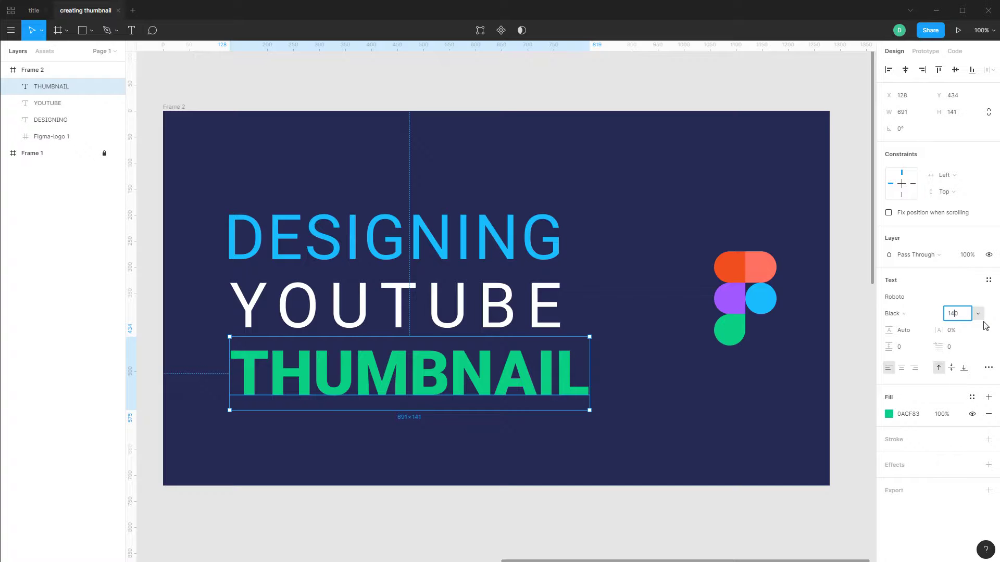
{"action": "key", "text": "Return"}
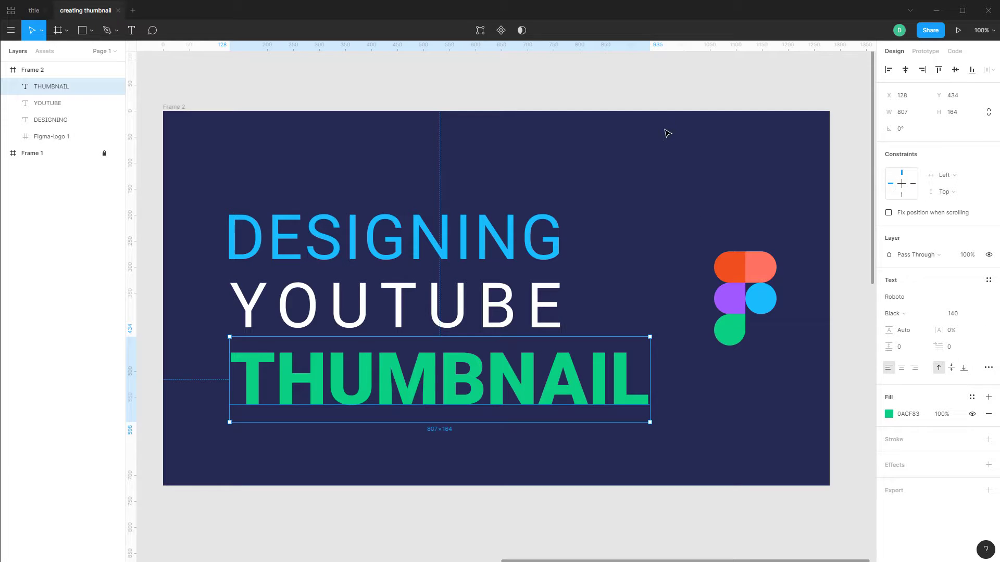
{"action": "left_click", "coordinate": [682, 257]}
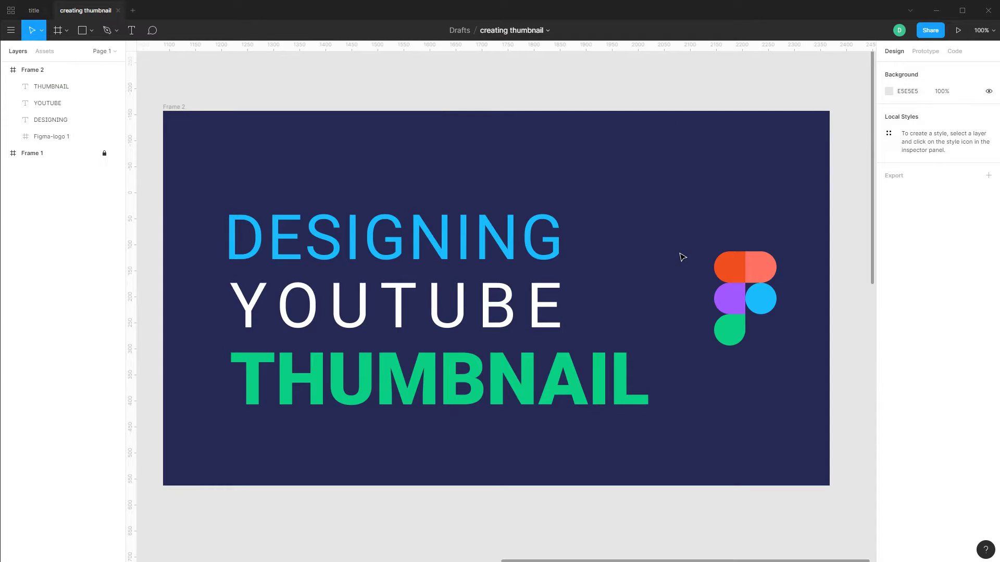
{"action": "left_click", "coordinate": [504, 377]}
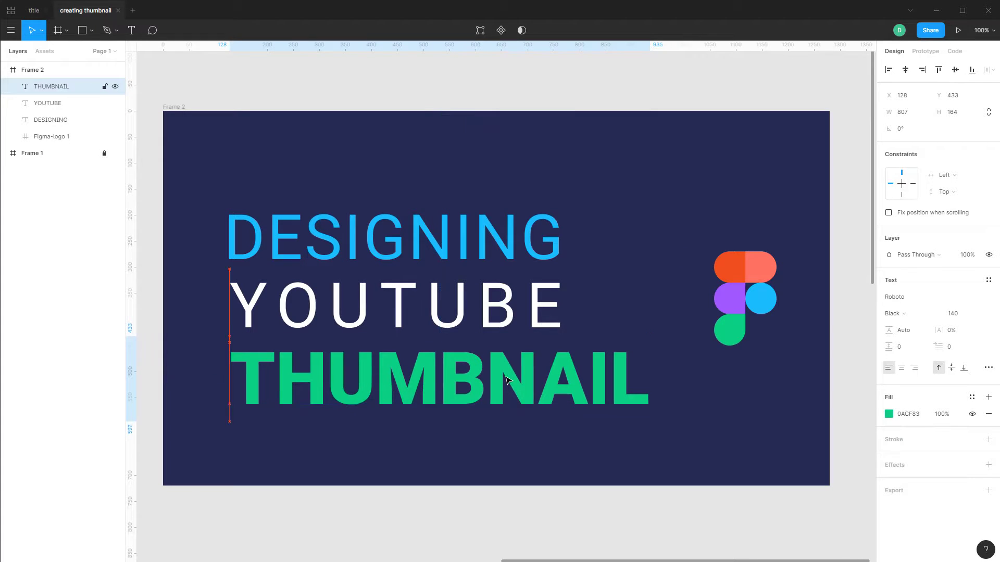
- Move the THUMBNAIL text slightly up to Y 429, closer beneath YOUTUBE
{"action": "left_click_drag", "start_coordinate": [505, 380], "coordinate": [505, 378]}
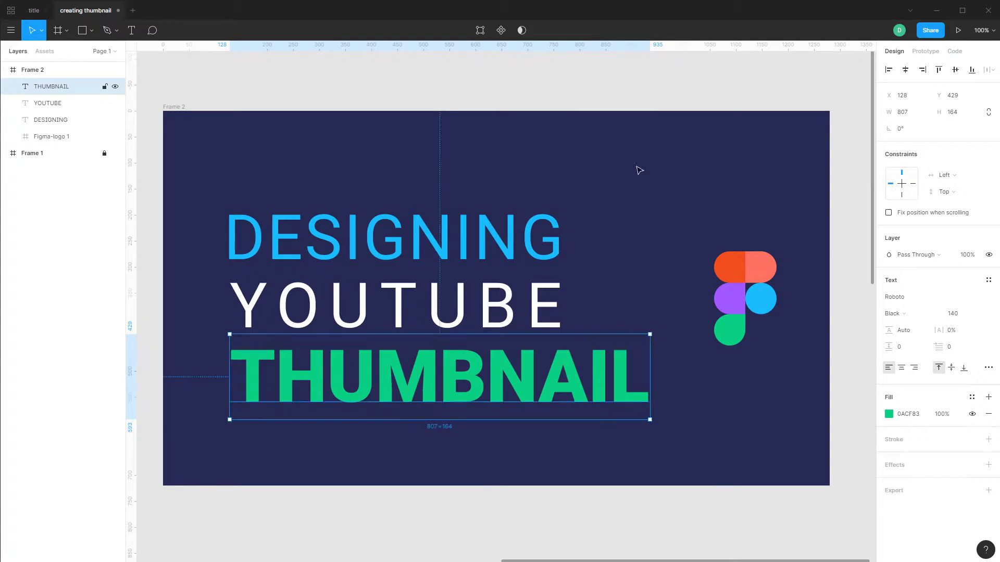
{"action": "left_click", "coordinate": [655, 74]}
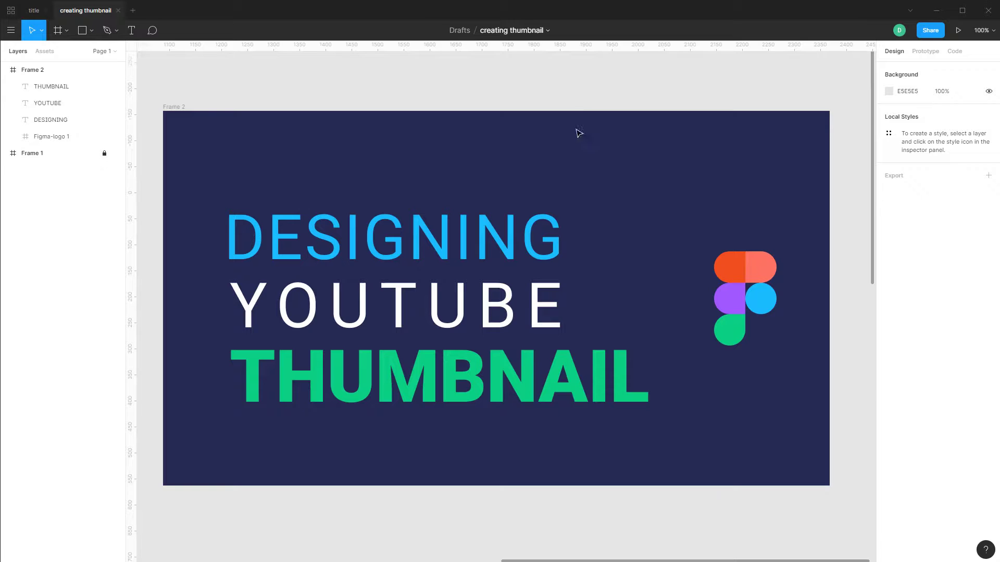
- Run the Iconify plugin on the thumbnail frame and search its icons for "youtube"
{"action": "right_click", "coordinate": [491, 166]}
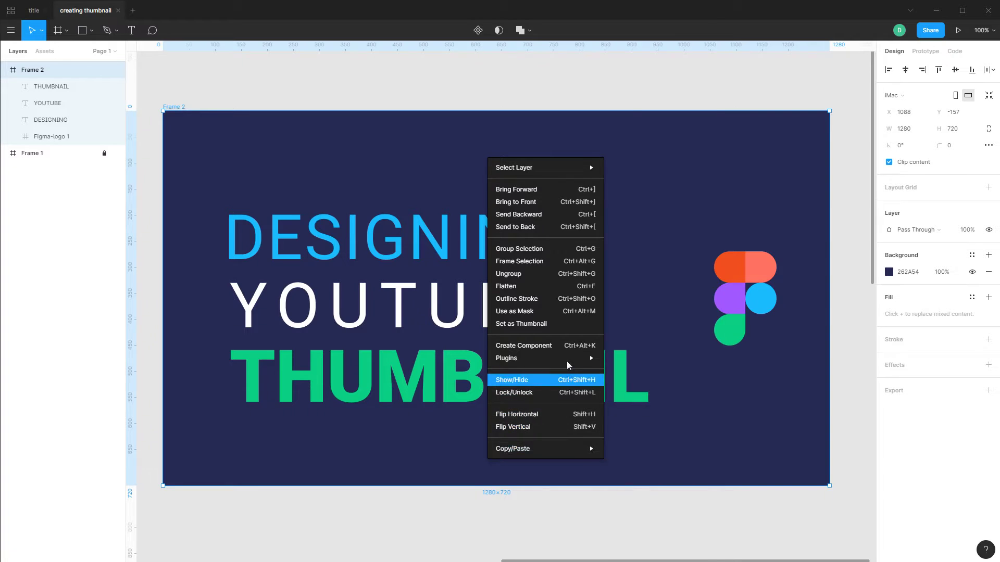
{"action": "mouse_move", "coordinate": [568, 359]}
{"action": "mouse_move", "coordinate": [666, 546]}
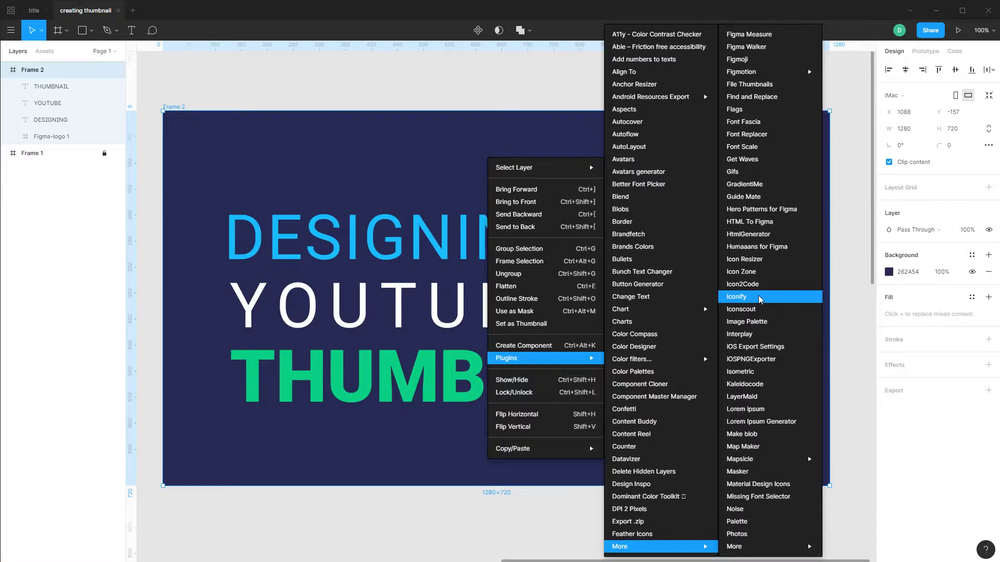
{"action": "left_click", "coordinate": [759, 298]}
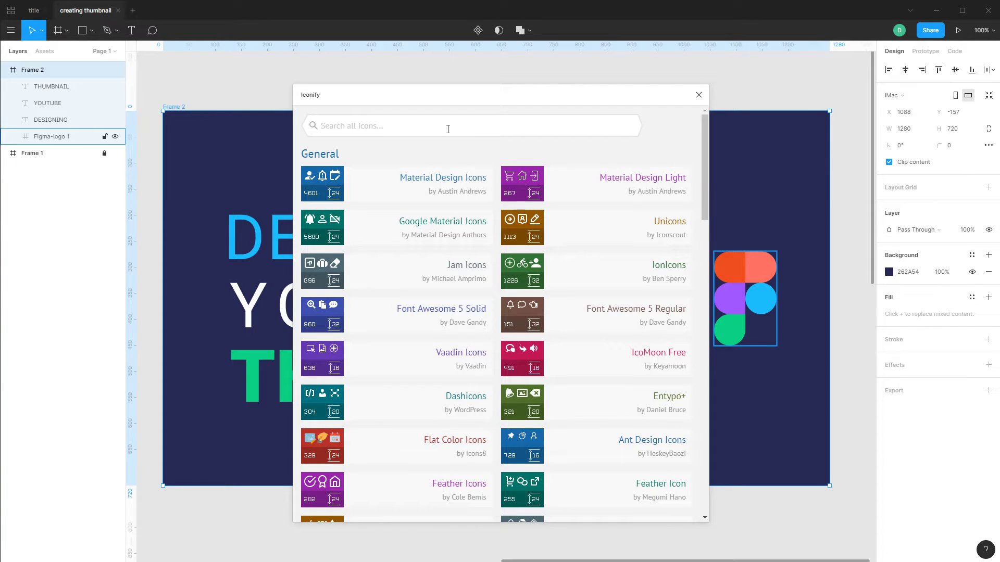
{"action": "type", "text": "youtube"}
{"action": "key", "text": "Return"}
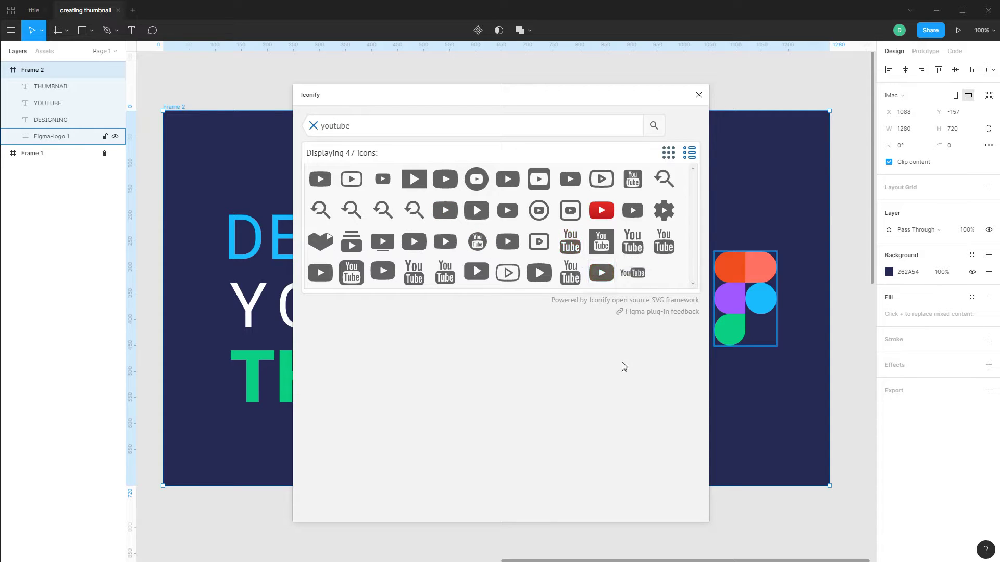
- Add the vaadin:youtube icon to the thumbnail frame and close the icon plugin
{"action": "left_click", "coordinate": [572, 246]}
{"action": "left_click", "coordinate": [564, 425]}
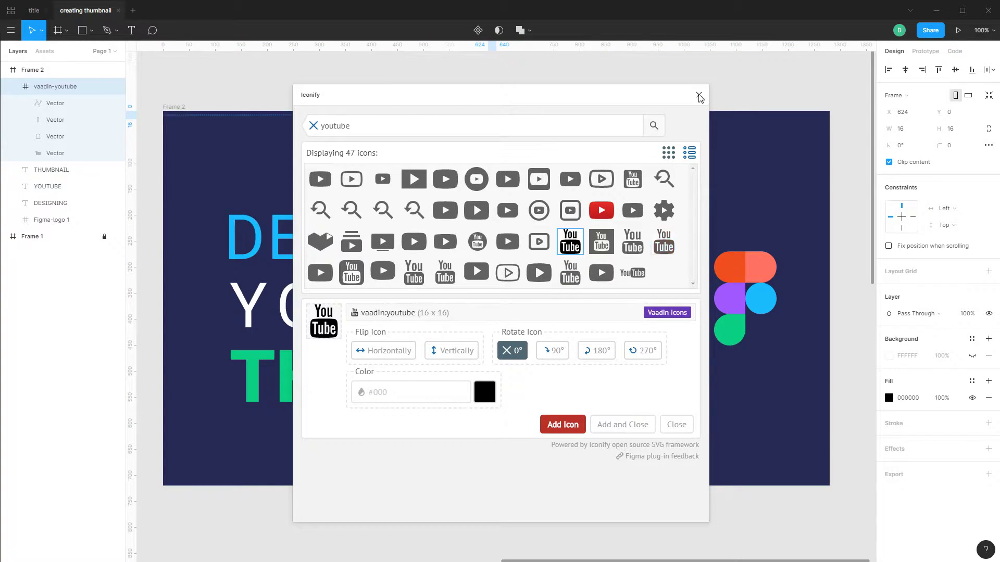
{"action": "left_click", "coordinate": [698, 95]}
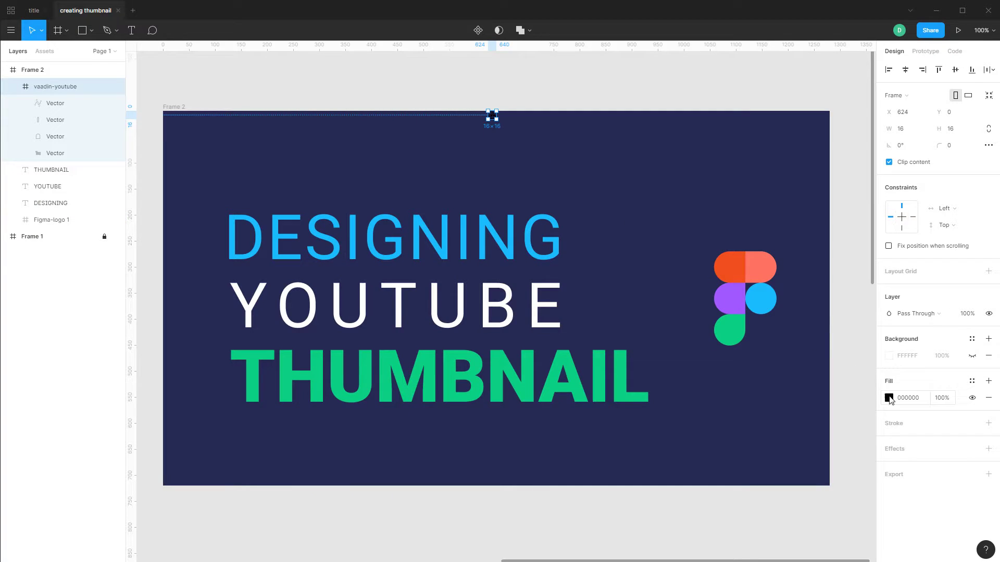
- Set the YouTube icon's fill colour to FFFFFF
{"action": "left_click", "coordinate": [889, 398]}
{"action": "type", "text": "FFFFFF"}
{"action": "key", "text": "Return"}
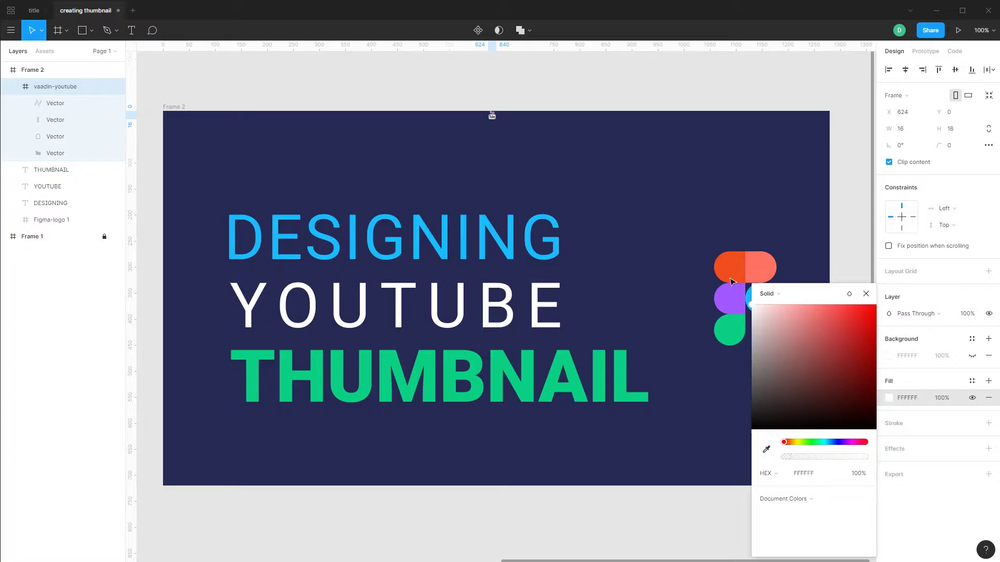
- Constrain the YouTube icon's proportions, set its width to 100 and move it between the title text and the Figma logo
{"action": "left_click", "coordinate": [912, 130]}
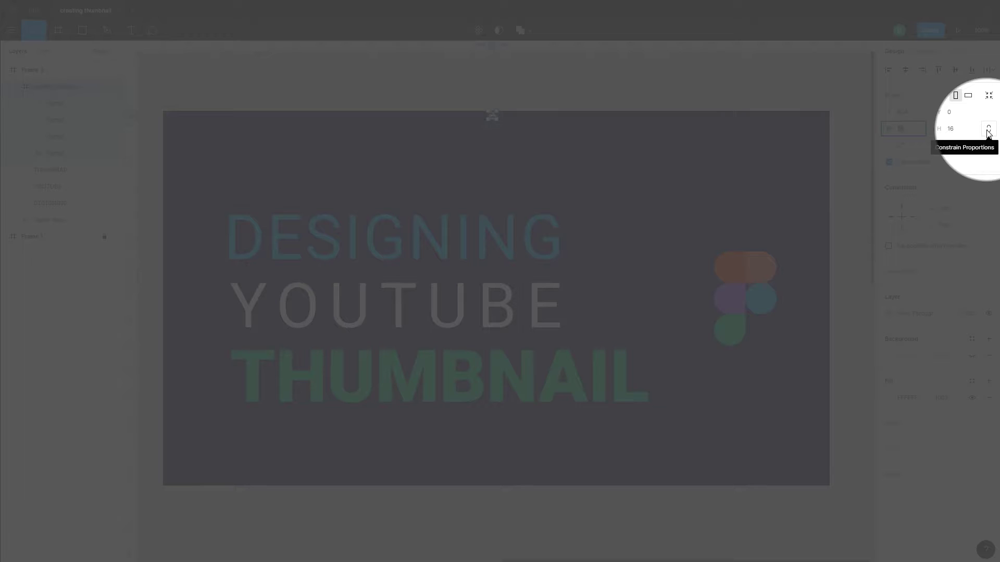
{"action": "left_click", "coordinate": [989, 132]}
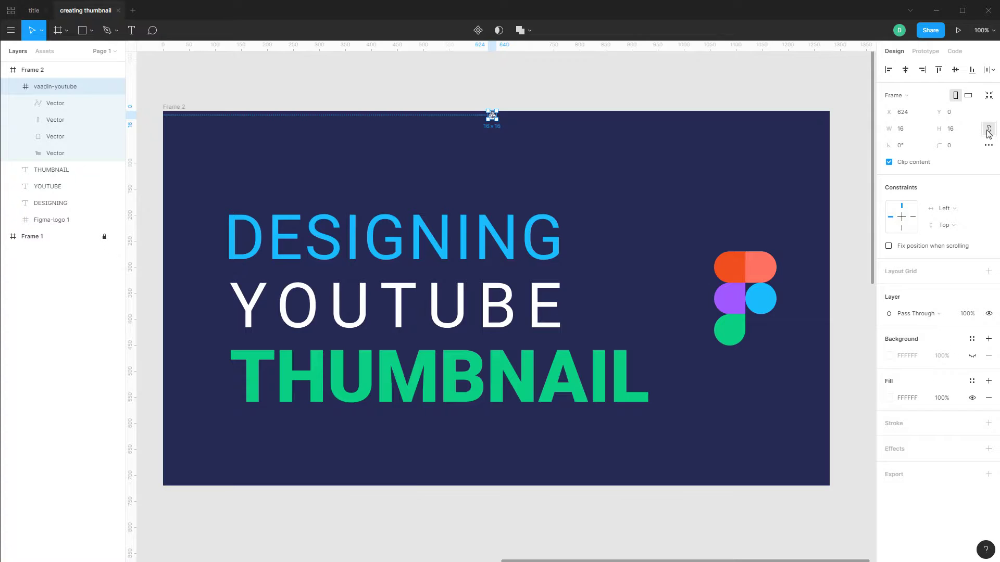
{"action": "left_click", "coordinate": [910, 134]}
{"action": "type", "text": "100"}
{"action": "key", "text": "Return"}
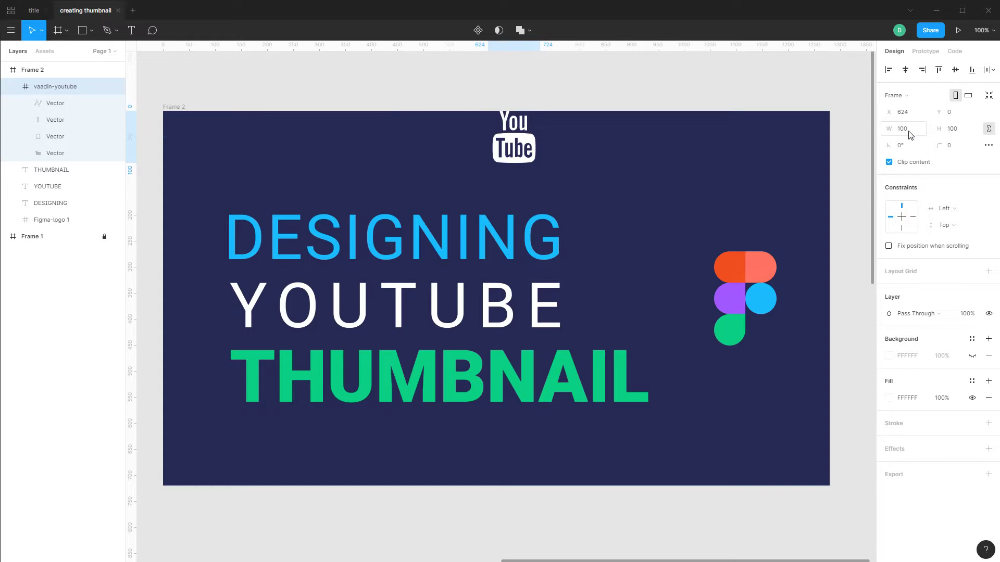
{"action": "left_click_drag", "start_coordinate": [531, 142], "coordinate": [628, 285]}
- Enlarge the YouTube icon proportionally, trying widths of 120 and 150 before setting it to 200
{"action": "left_click", "coordinate": [953, 131]}
{"action": "left_click", "coordinate": [953, 131]}
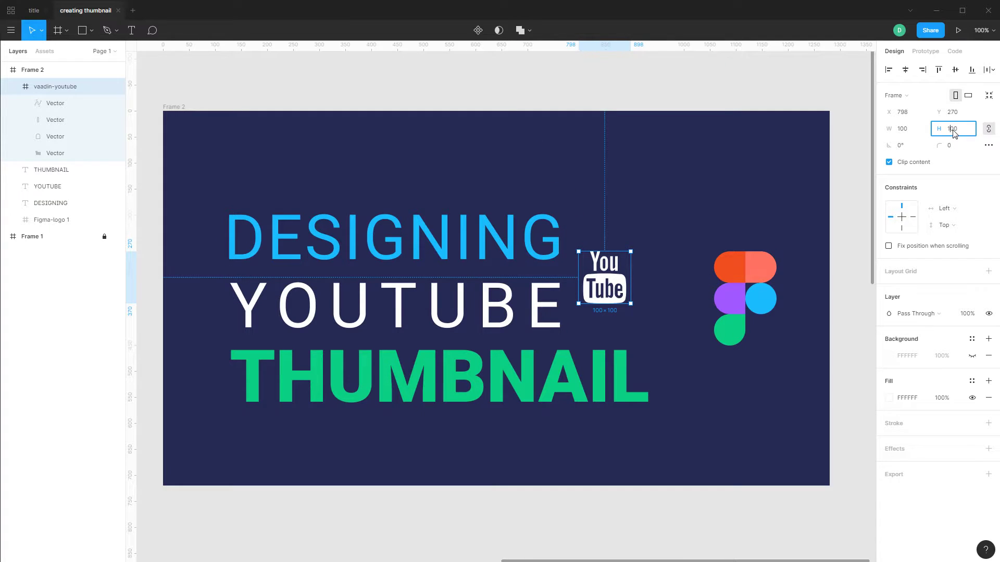
{"action": "left_click", "coordinate": [917, 133]}
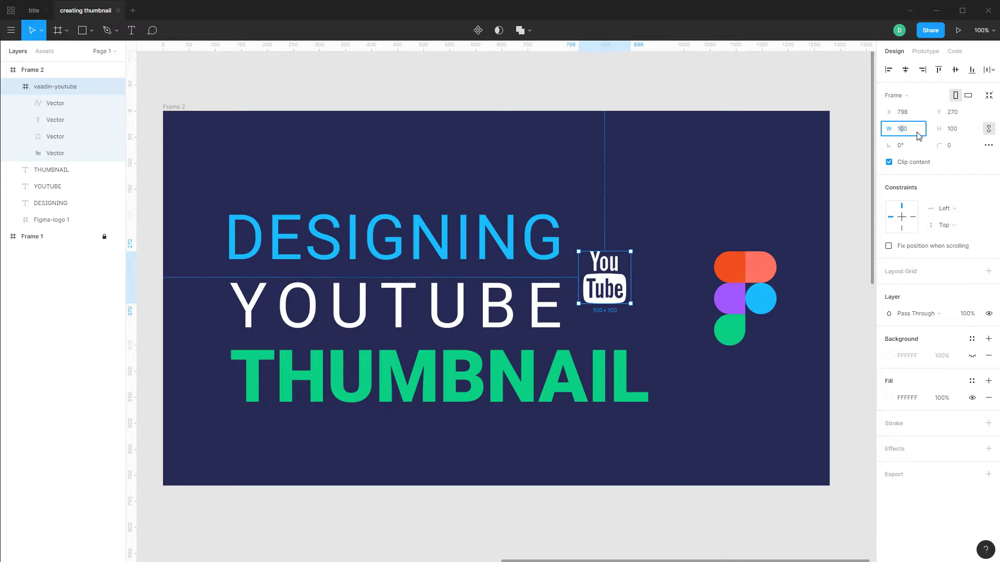
{"action": "key", "text": "Return"}
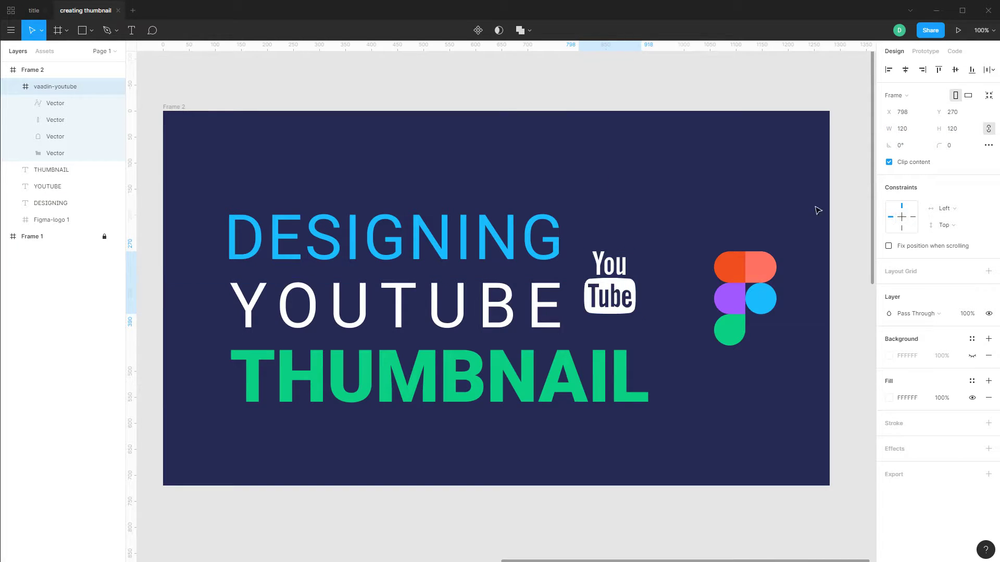
{"action": "left_click", "coordinate": [909, 135]}
{"action": "left_click", "coordinate": [908, 134]}
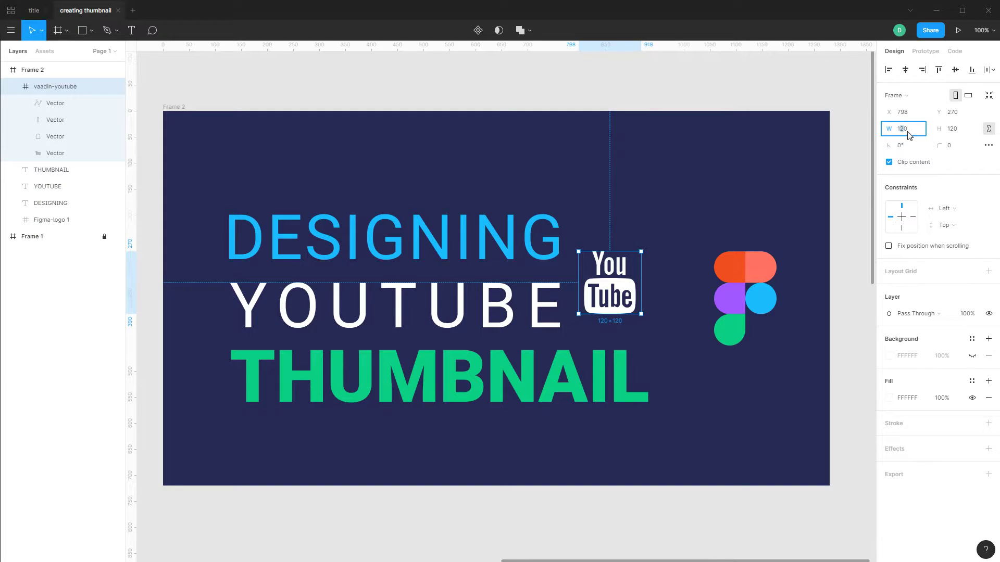
{"action": "type", "text": "5"}
{"action": "key", "text": "Return"}
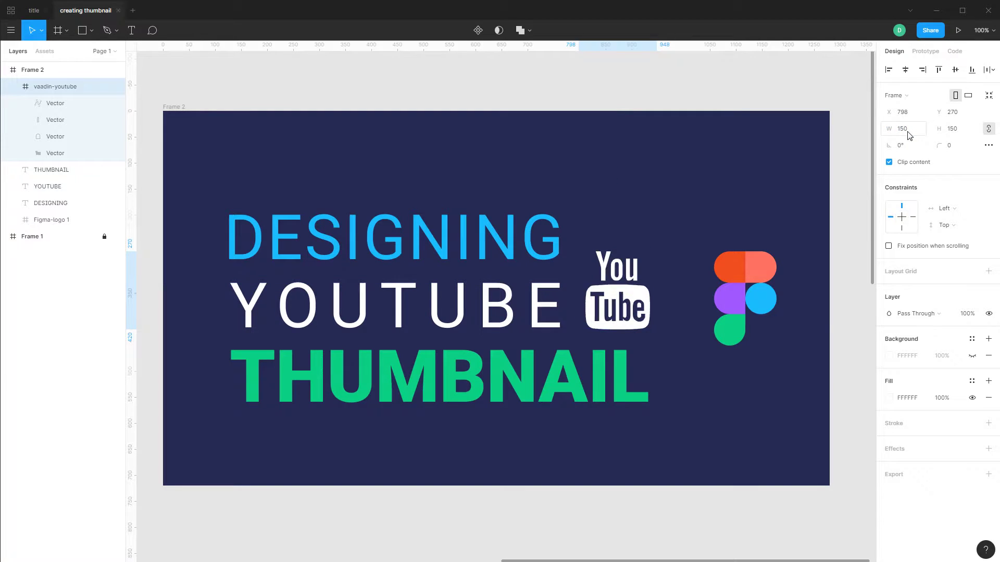
{"action": "left_click", "coordinate": [909, 134]}
{"action": "type", "text": "200"}
{"action": "key", "text": "Return"}
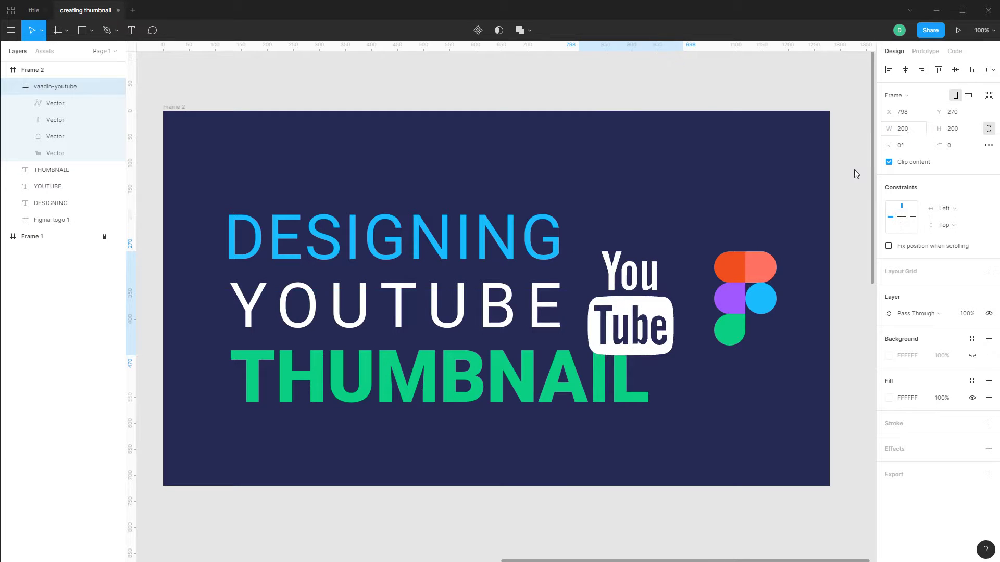
- Move the YouTube icon up beside DESIGNING and YOUTUBE and fine-tune its position to X 779, Y 221
{"action": "left_click_drag", "start_coordinate": [650, 330], "coordinate": [639, 300]}
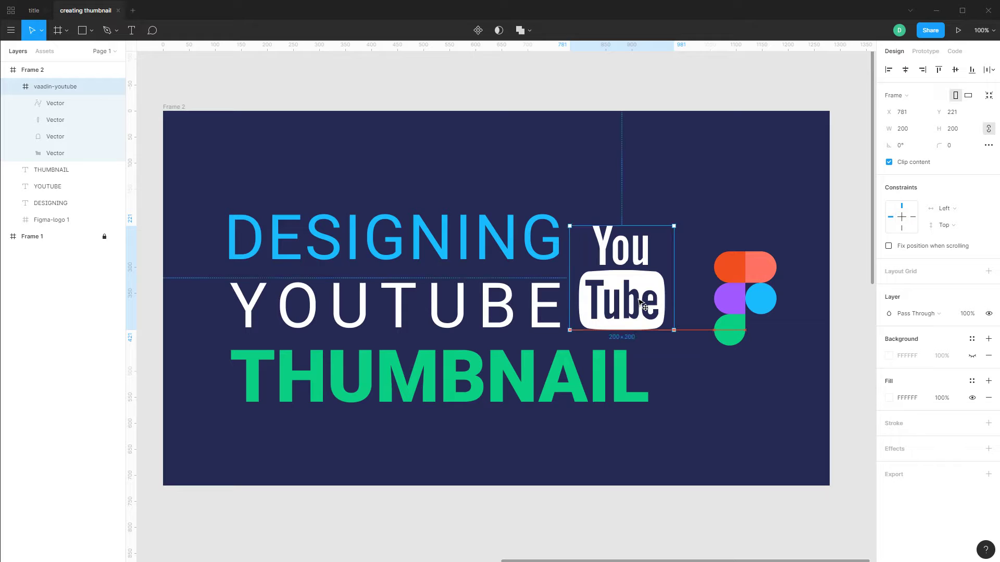
{"action": "key", "text": "shift+Left"}
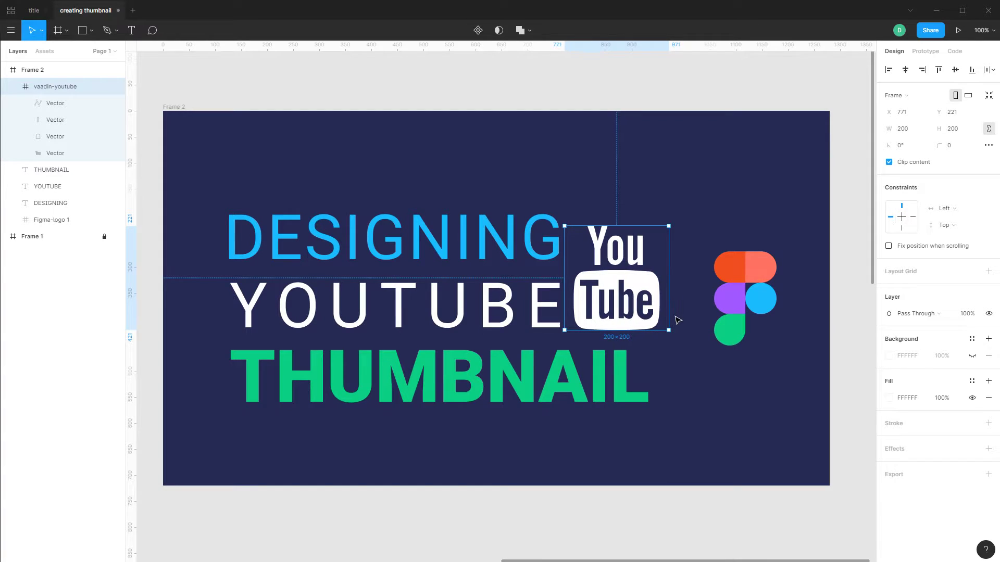
{"action": "key", "text": "Right"}
{"action": "key", "text": "Right"}
{"action": "key", "text": "Right"}
{"action": "key", "text": "Right"}
{"action": "key", "text": "Right"}
{"action": "key", "text": "Right"}
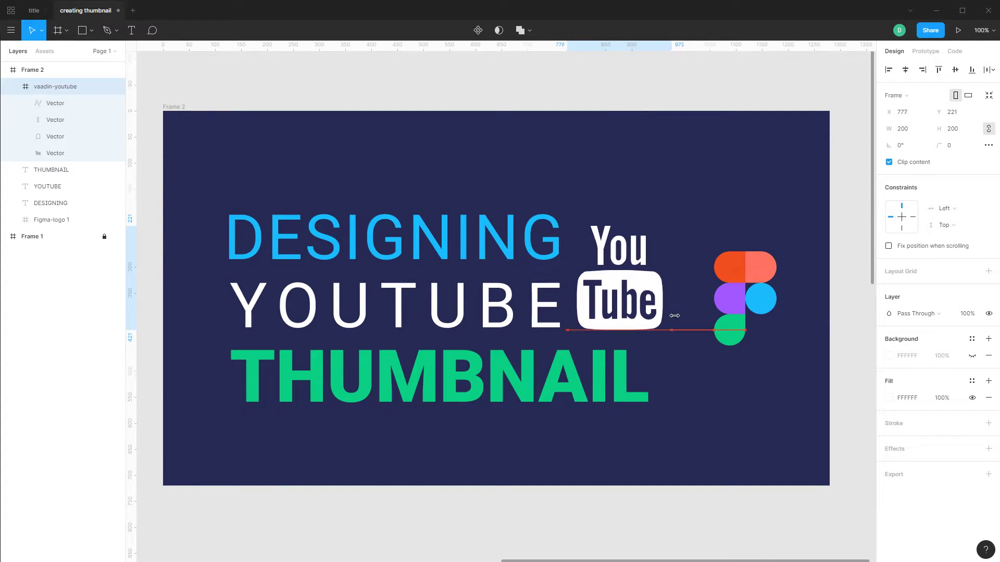
{"action": "key", "text": "Right"}
{"action": "key", "text": "Right"}
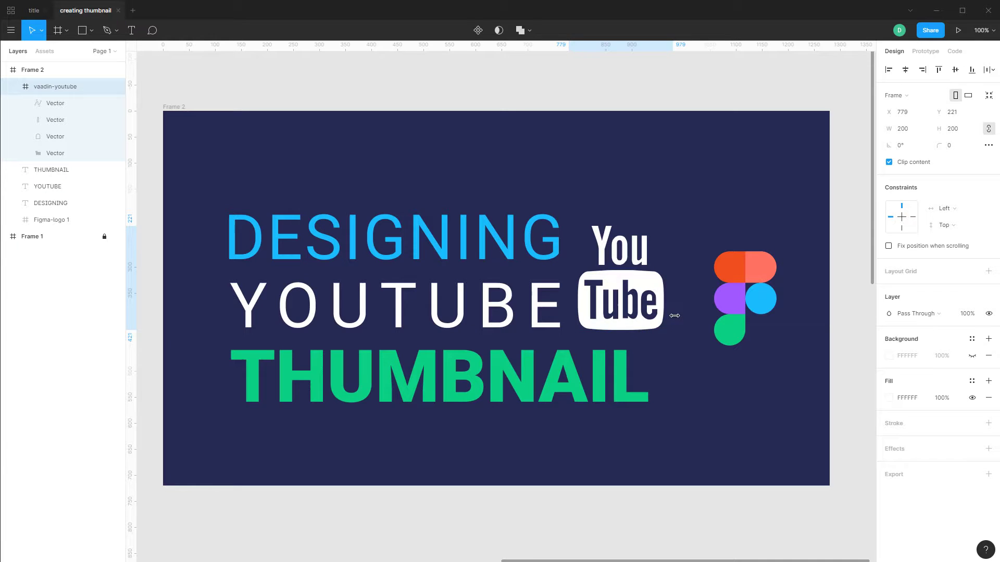
- Set the YouTube icon's width to 220 and move it up to Y 202, spanning the DESIGNING and YOUTUBE lines
{"action": "left_click", "coordinate": [909, 129]}
{"action": "left_click", "coordinate": [902, 129]}
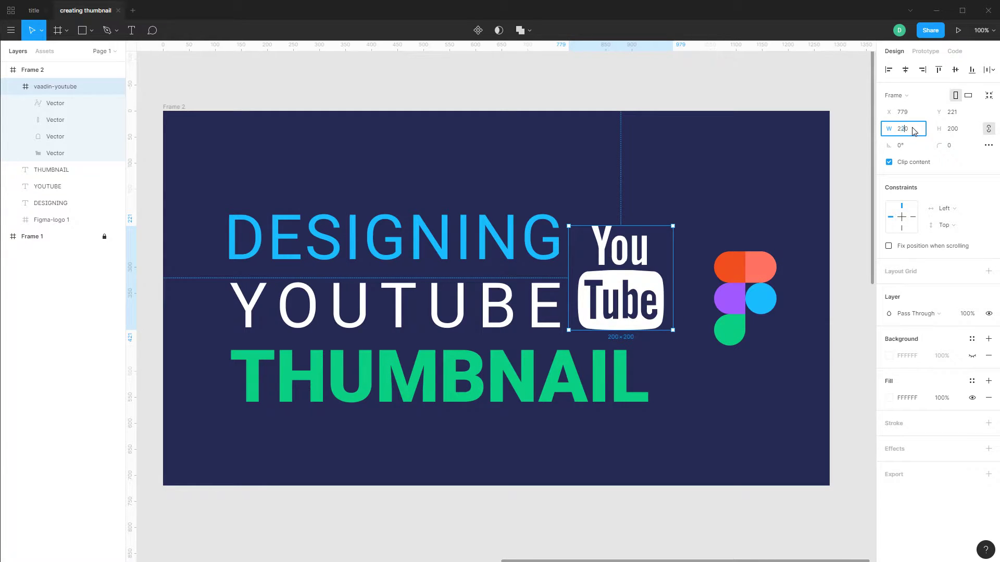
{"action": "type", "text": "2"}
{"action": "key", "text": "Return"}
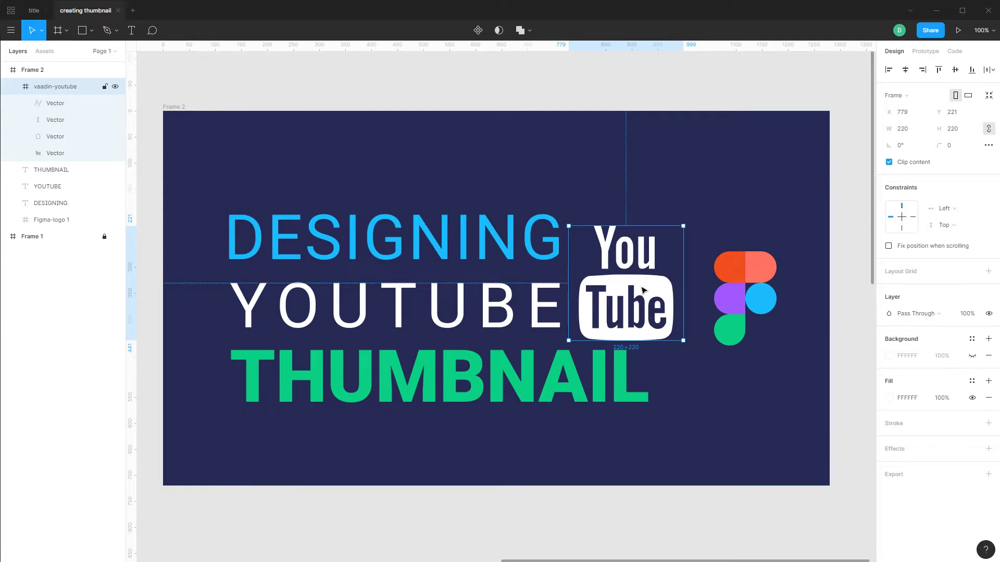
{"action": "left_click_drag", "start_coordinate": [642, 289], "coordinate": [647, 279]}
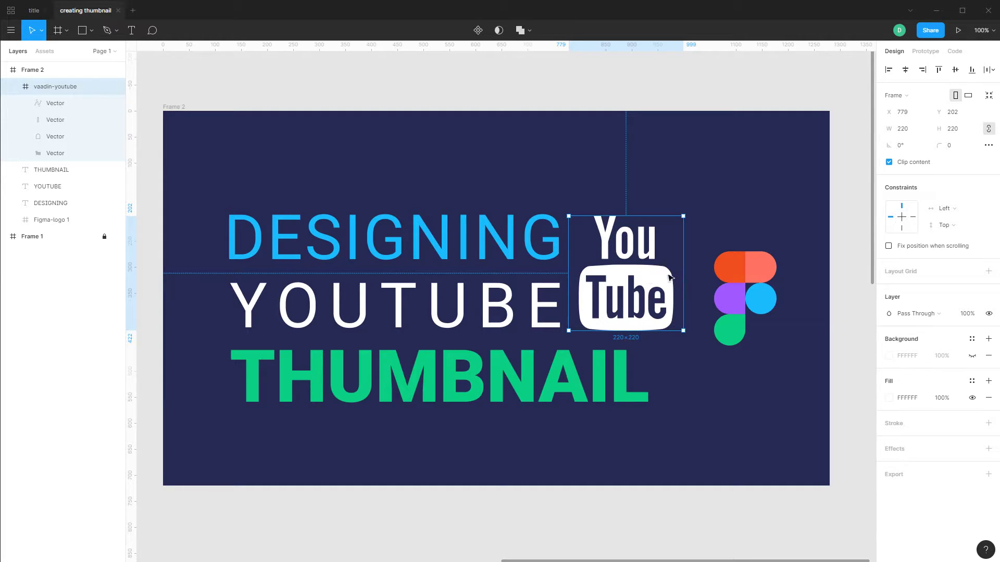
{"action": "left_click", "coordinate": [665, 104]}
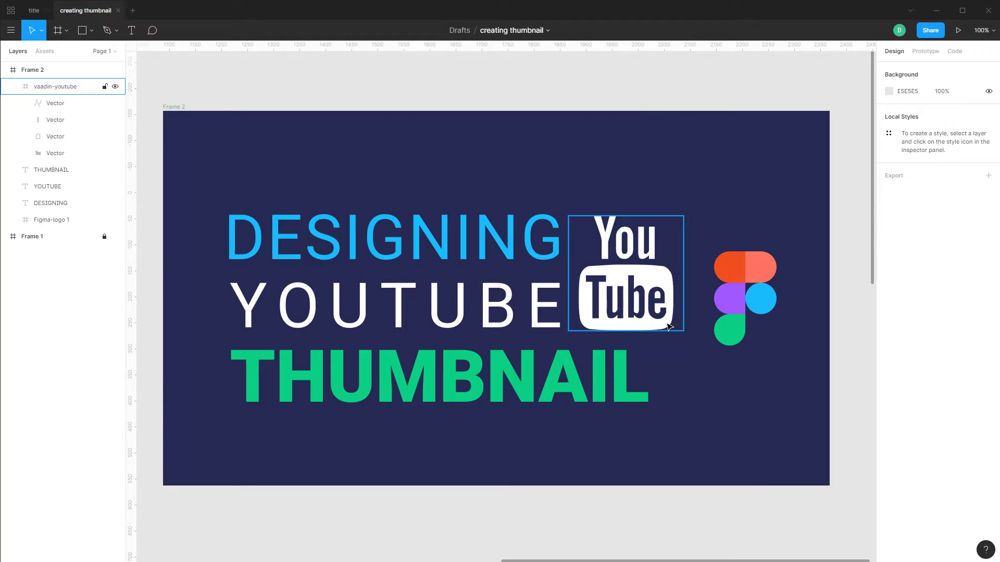
- Increase the THUMBNAIL text's letter spacing to 3.5% so it extends to about the YouTube icon's outer edge
{"action": "left_click", "coordinate": [623, 381]}
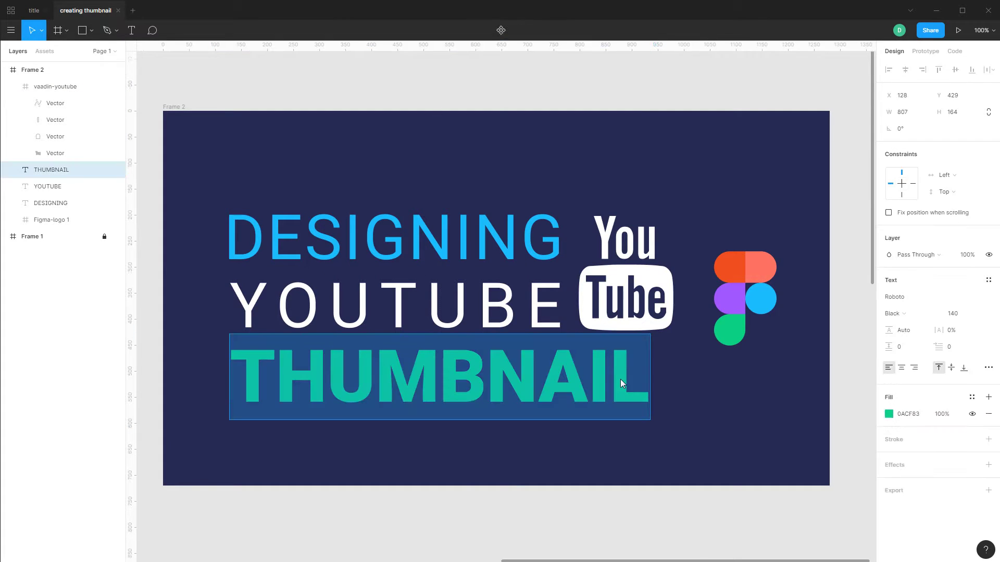
{"action": "key", "text": "Escape"}
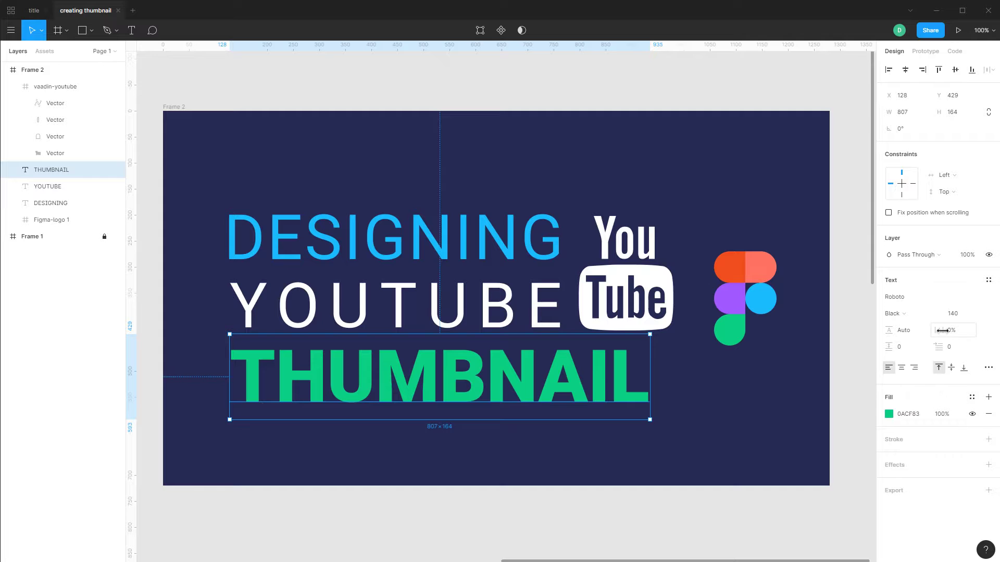
{"action": "left_click_drag", "start_coordinate": [943, 331], "coordinate": [946, 331]}
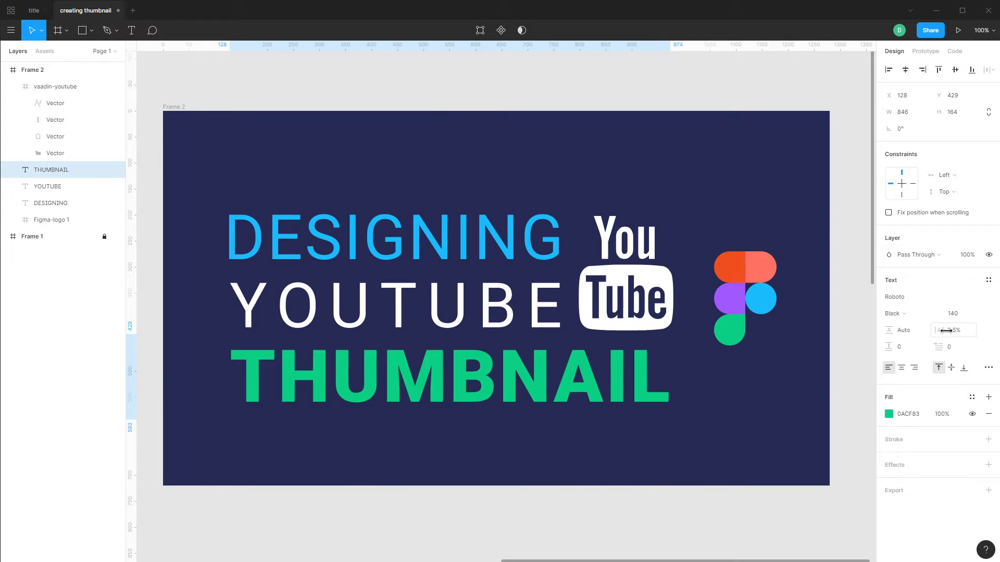
{"action": "left_click", "coordinate": [657, 459]}
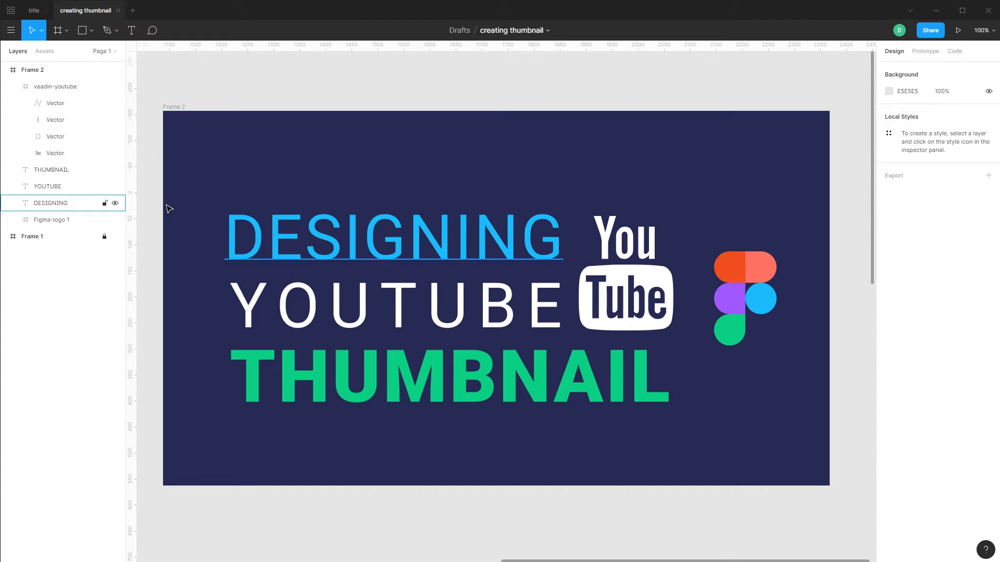
{"action": "left_click_drag", "start_coordinate": [152, 190], "coordinate": [693, 441]}
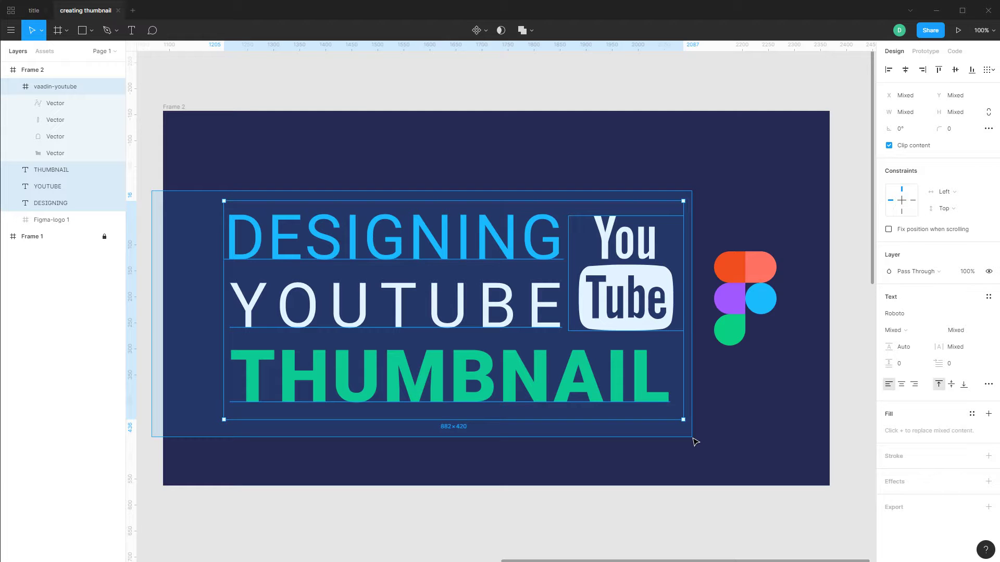
{"action": "left_click_drag", "start_coordinate": [695, 442], "coordinate": [696, 443]}
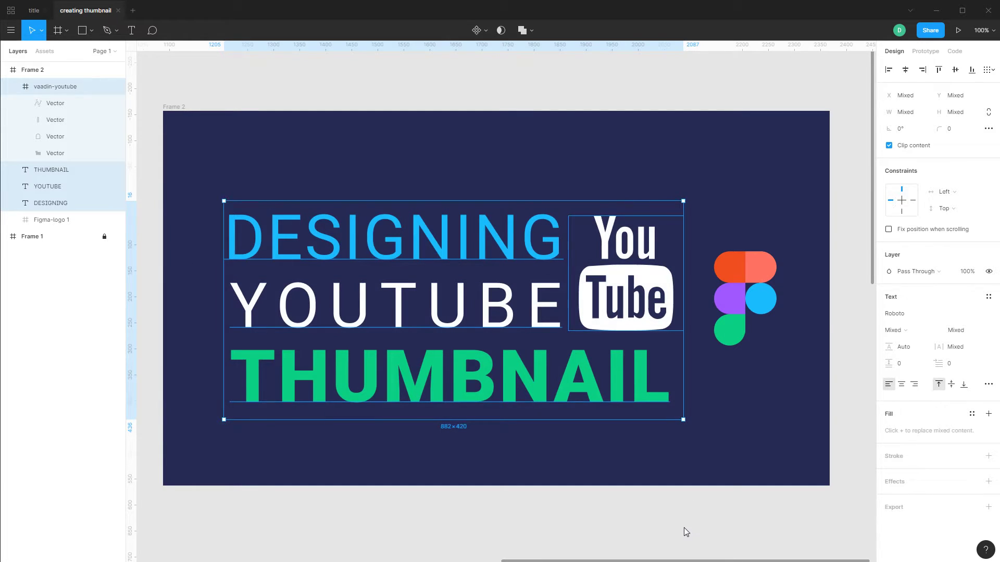
{"action": "left_click", "coordinate": [686, 531]}
- Nudge the THUMBNAIL text up a few pixels, closer to the YOUTUBE line
{"action": "left_click", "coordinate": [541, 384]}
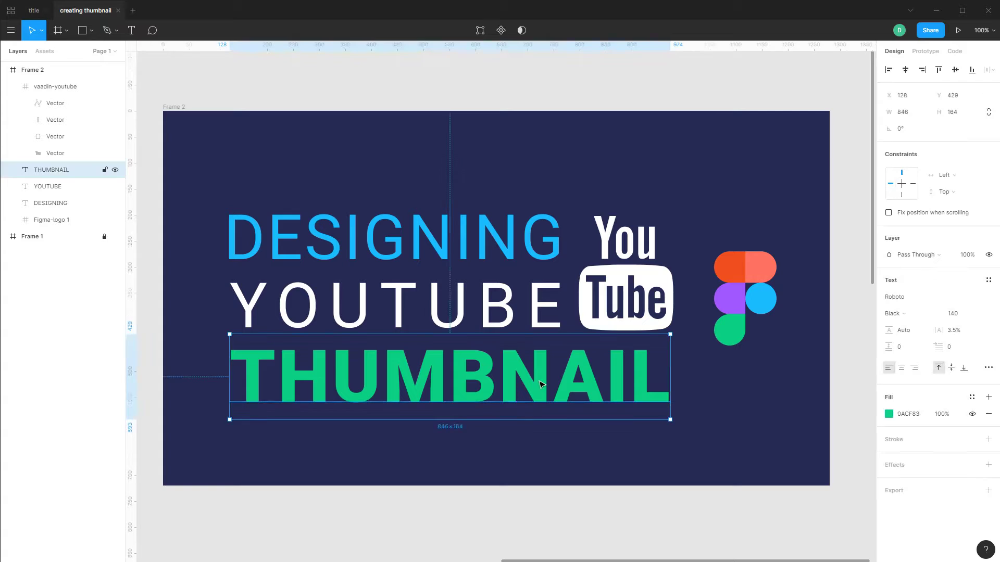
{"action": "key", "text": "Up"}
{"action": "key", "text": "Up"}
{"action": "key", "text": "Up"}
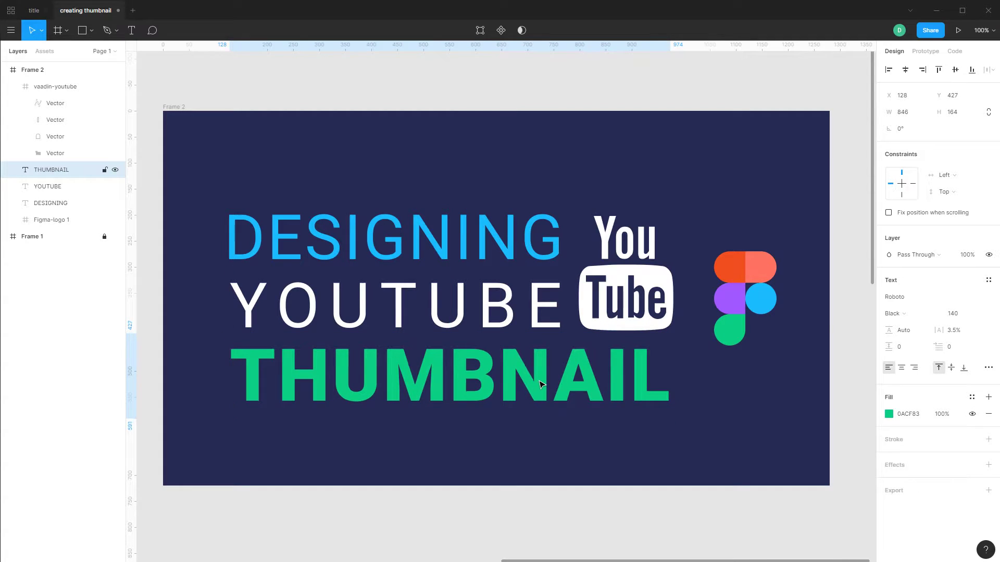
{"action": "left_click", "coordinate": [566, 513]}
- Group the DESIGNING, YOUTUBE and THUMBNAIL texts together with the YouTube icon and check the group's contents
{"action": "left_click_drag", "start_coordinate": [153, 183], "coordinate": [686, 420]}
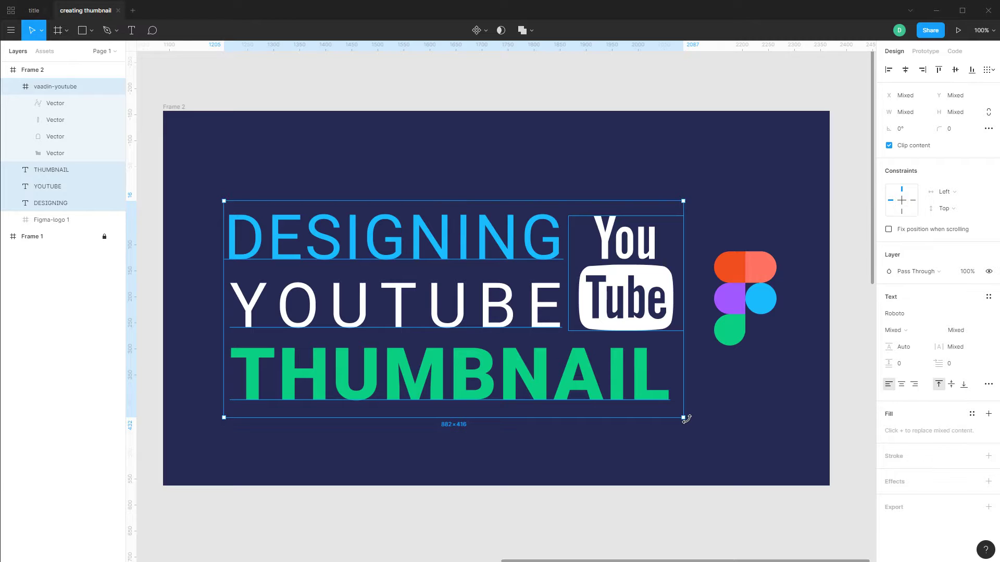
{"action": "key", "text": "ctrl+g"}
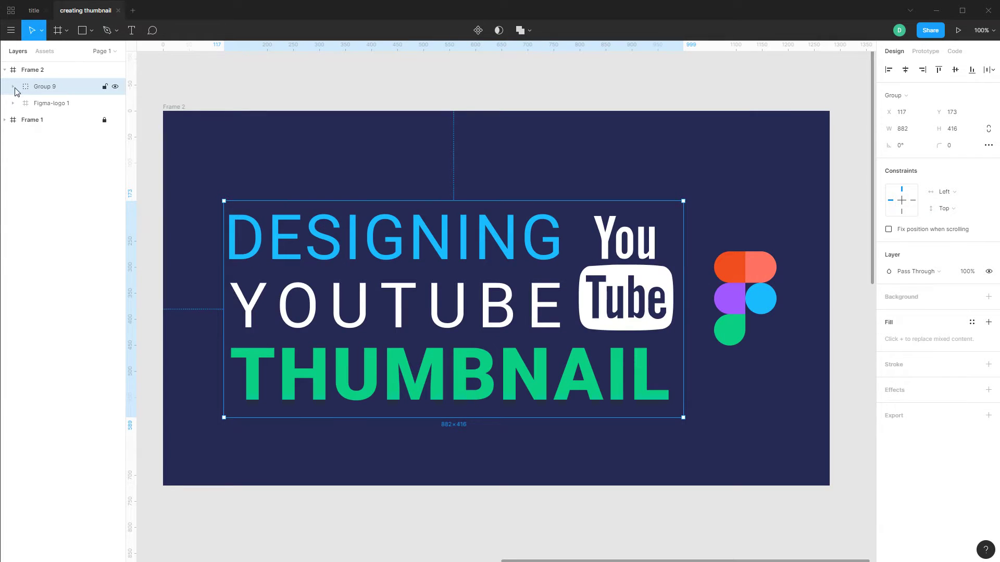
{"action": "left_click", "coordinate": [13, 87]}
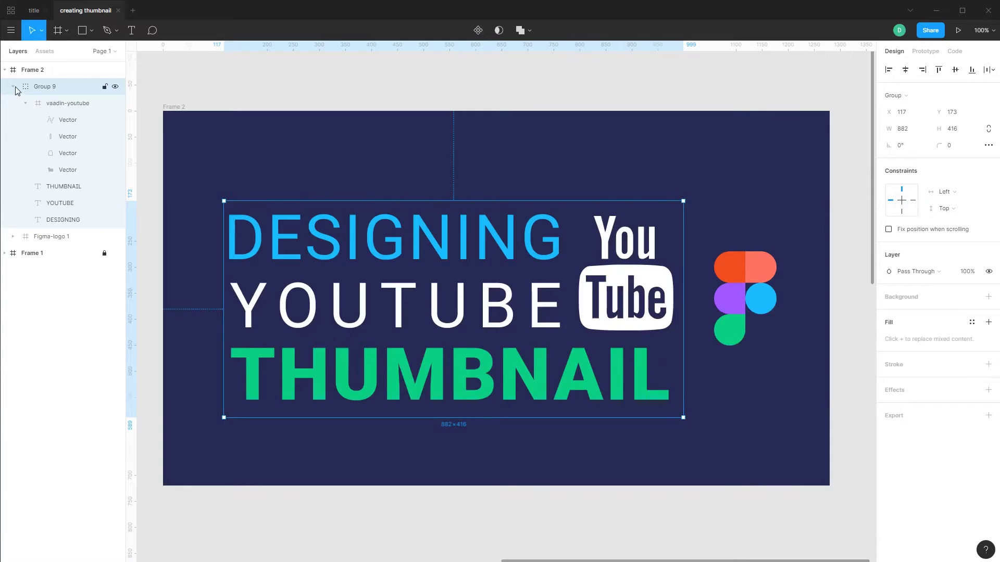
{"action": "left_click", "coordinate": [13, 87]}
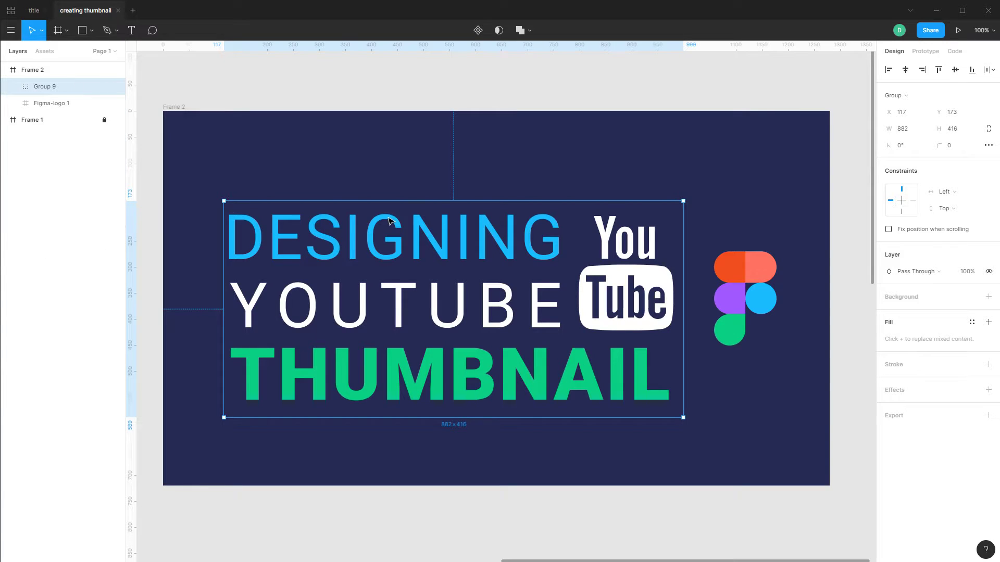
- Centre the title group vertically in the frame with its X at 87, and align the Figma logo to the vertical centre
{"action": "left_click_drag", "start_coordinate": [542, 158], "coordinate": [426, 261]}
{"action": "left_click", "coordinate": [955, 70]}
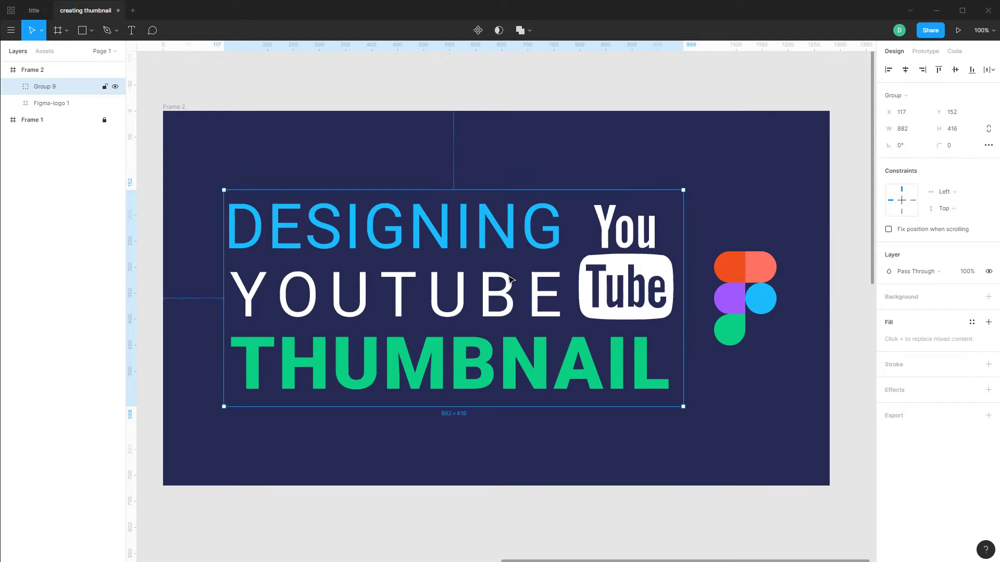
{"action": "key", "text": "shift+Left"}
{"action": "key", "text": "shift+Left"}
{"action": "key", "text": "shift+Left"}
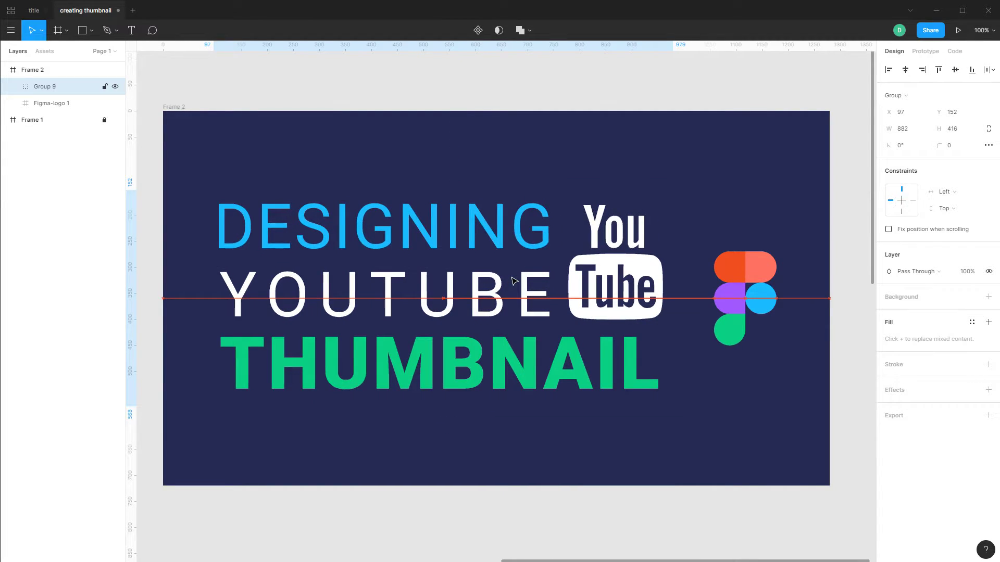
{"action": "key", "text": "shift+Left"}
{"action": "key", "text": "shift+Right"}
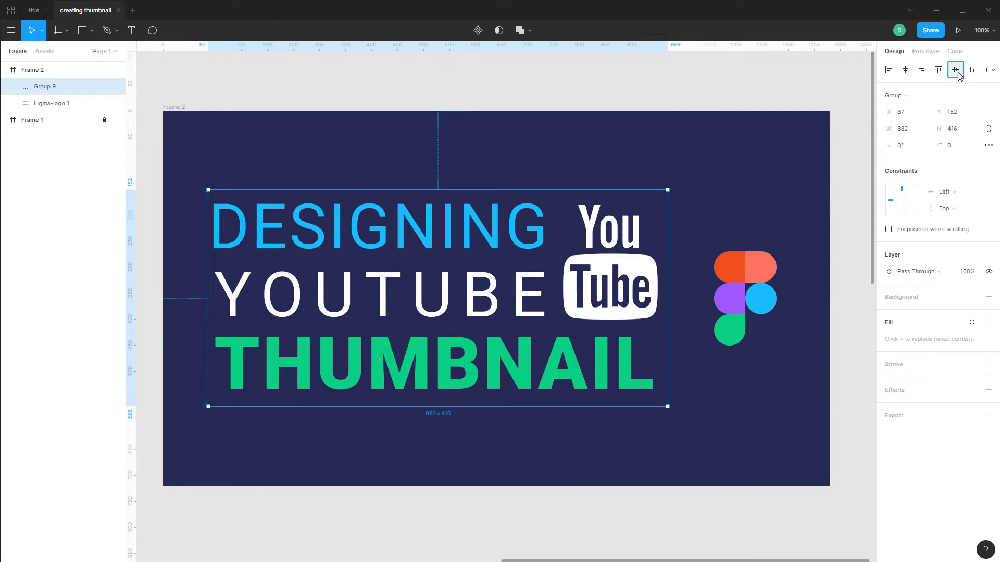
{"action": "left_click", "coordinate": [753, 270]}
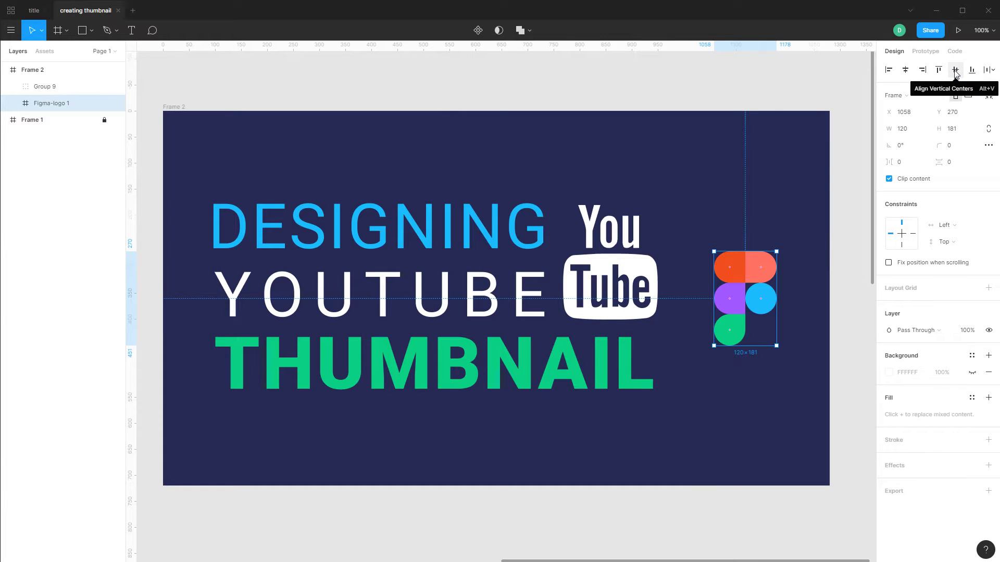
{"action": "key", "text": "Escape"}
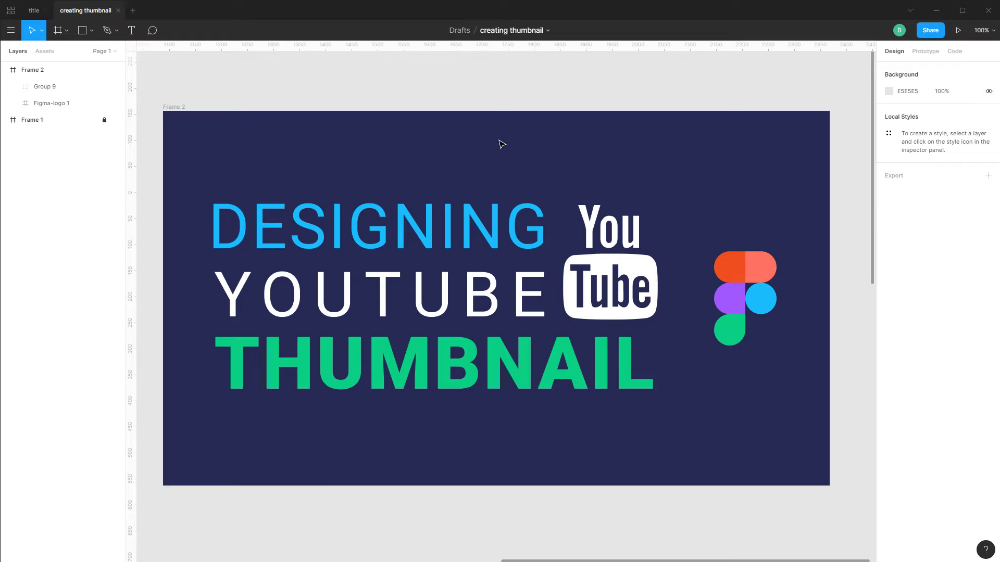
- Launch the Iconify plugin for the thumbnail frame
{"action": "left_click", "coordinate": [67, 89]}
{"action": "right_click", "coordinate": [512, 164]}
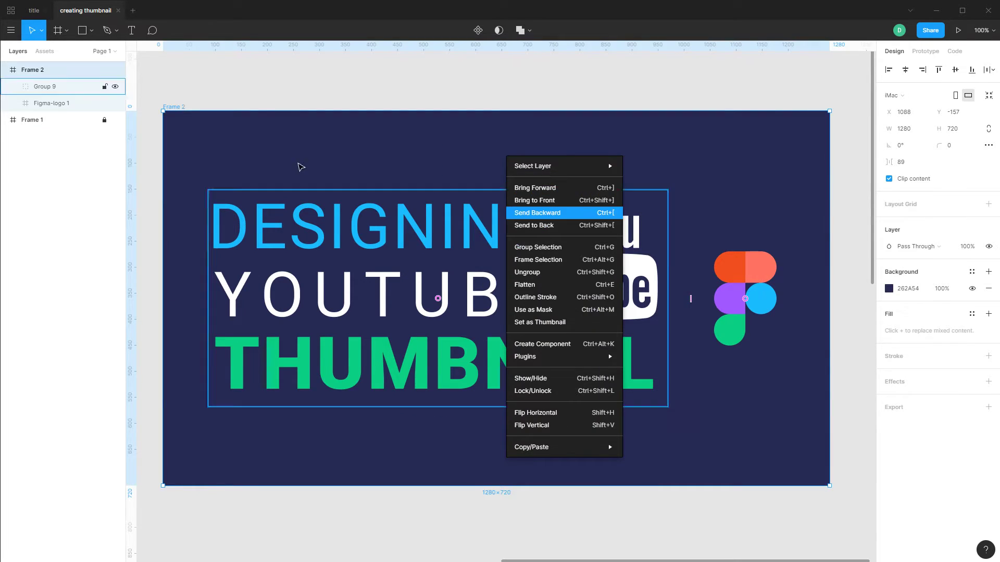
{"action": "left_click", "coordinate": [61, 91]}
{"action": "right_click", "coordinate": [494, 127]}
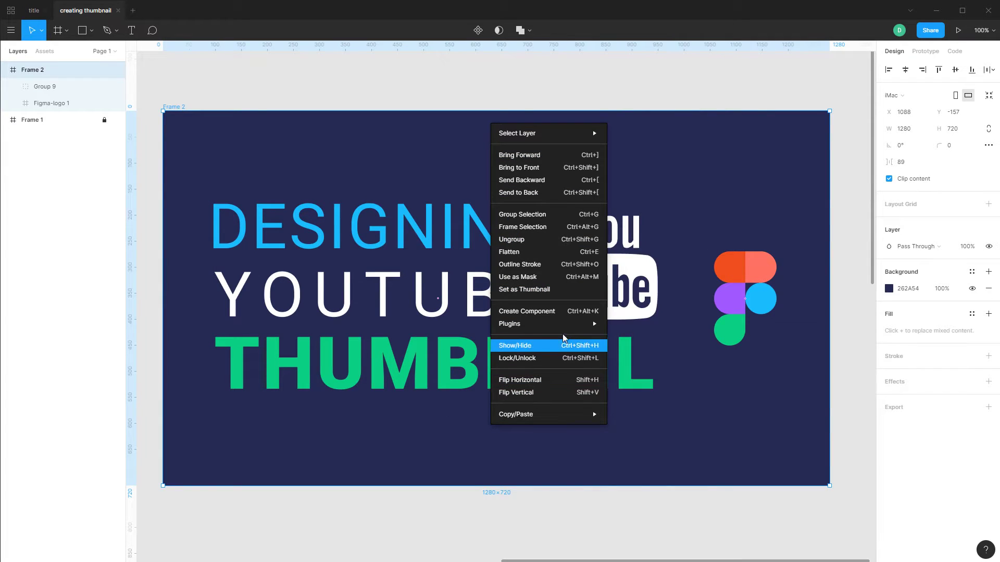
{"action": "mouse_move", "coordinate": [566, 328]}
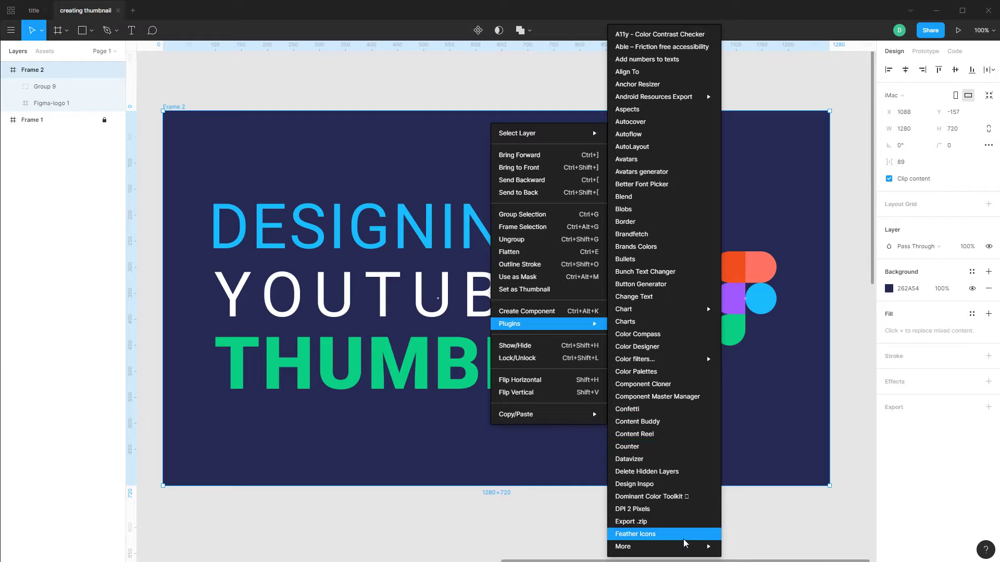
{"action": "mouse_move", "coordinate": [687, 546]}
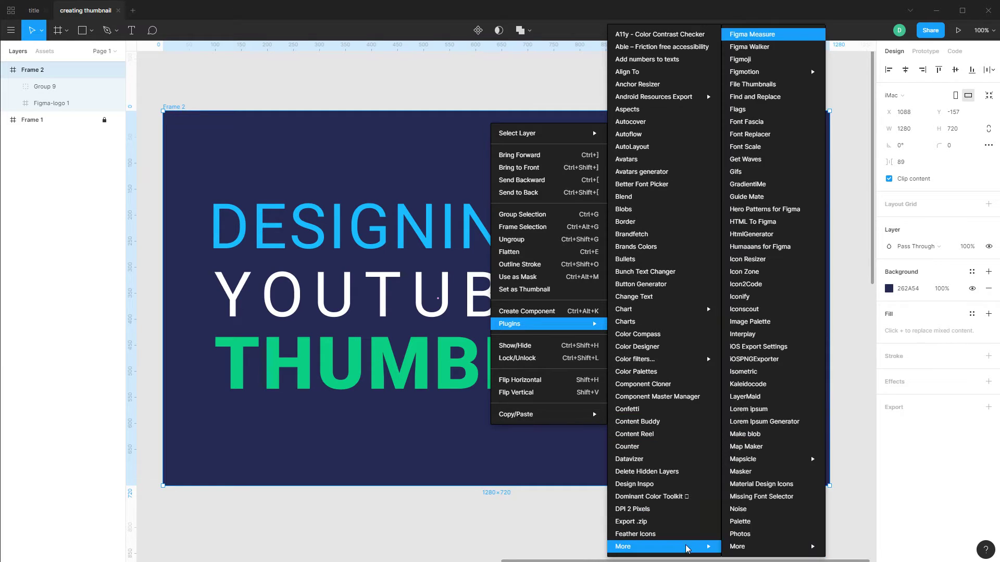
{"action": "left_click", "coordinate": [746, 301]}
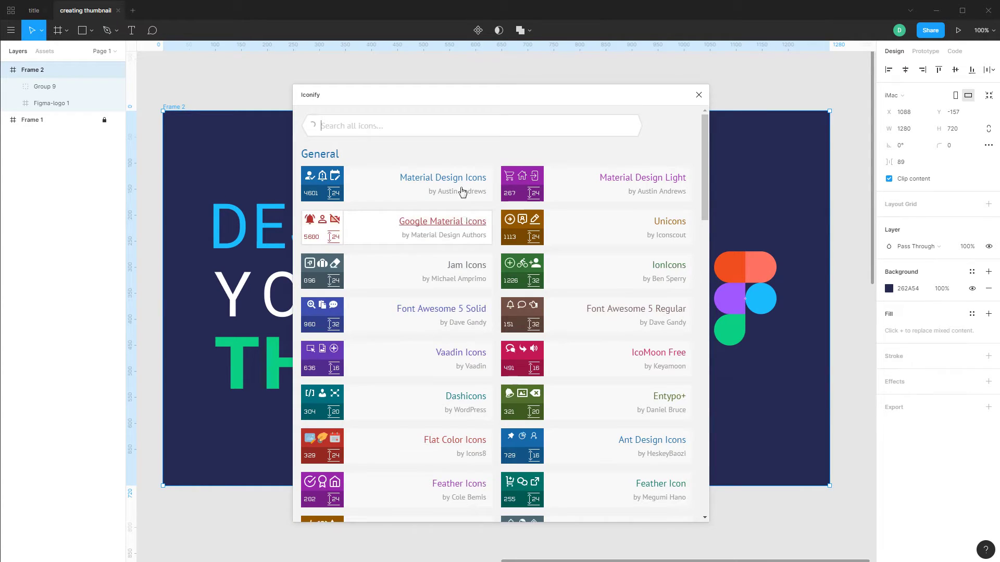
- Search the icons for play and add the Ant Design play-circle-fill icon to the thumbnail
{"action": "type", "text": "play"}
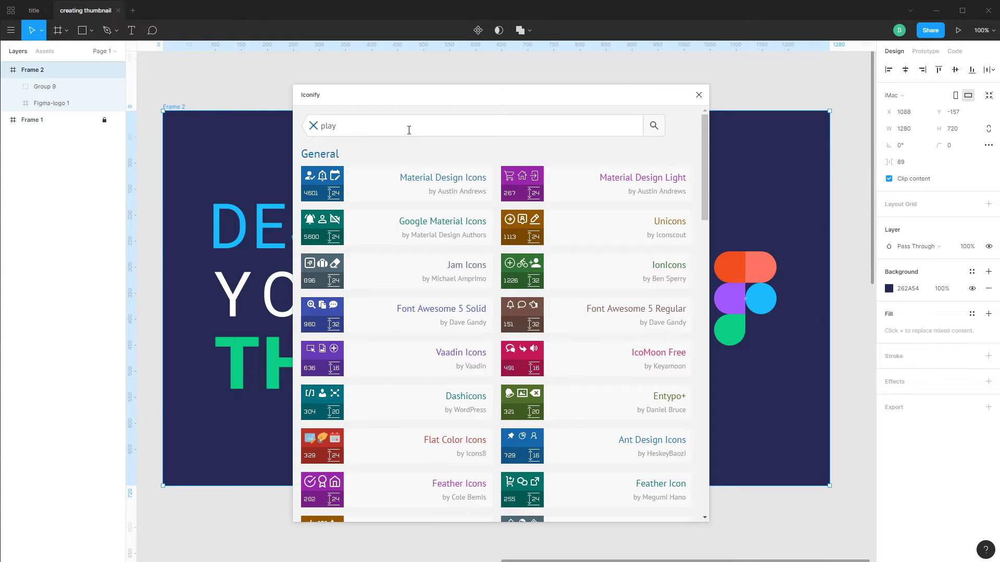
{"action": "key", "text": "Return"}
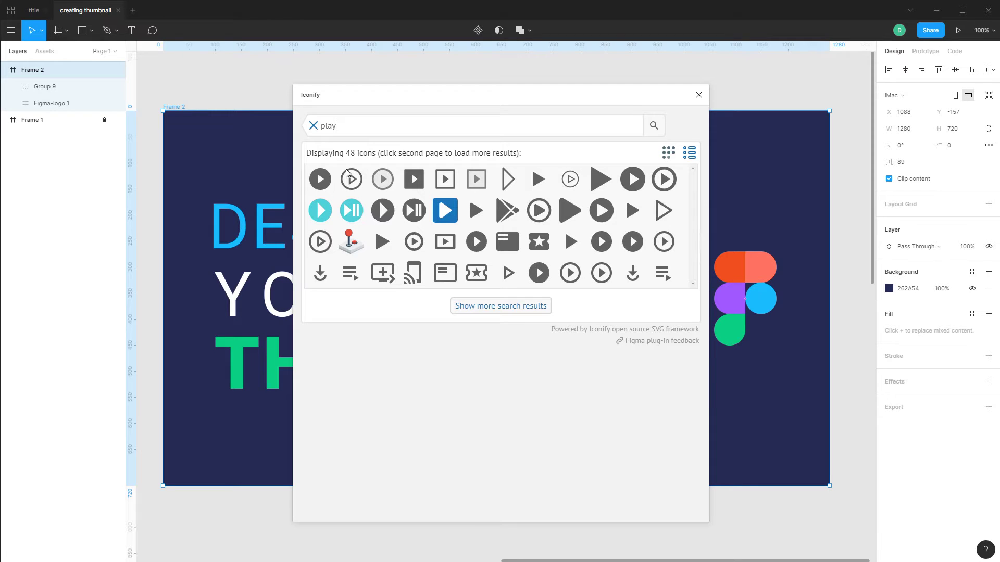
{"action": "left_click", "coordinate": [320, 180]}
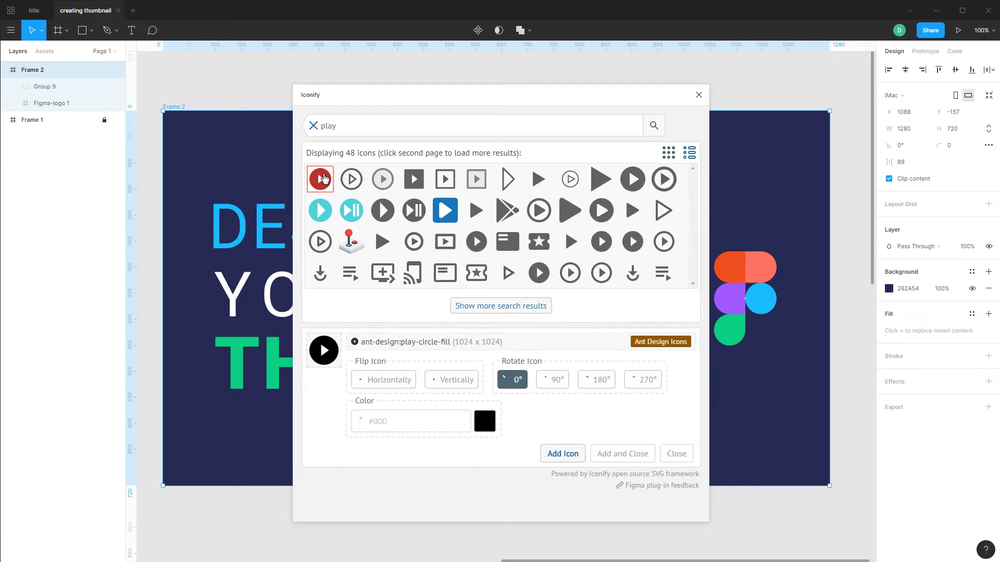
{"action": "left_click", "coordinate": [553, 454]}
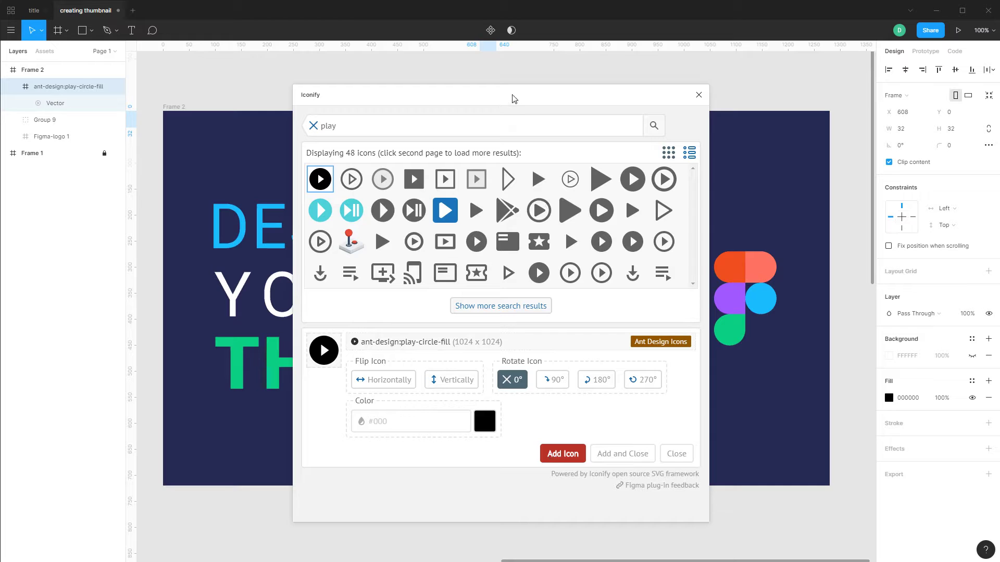
{"action": "left_click_drag", "start_coordinate": [511, 98], "coordinate": [524, 165]}
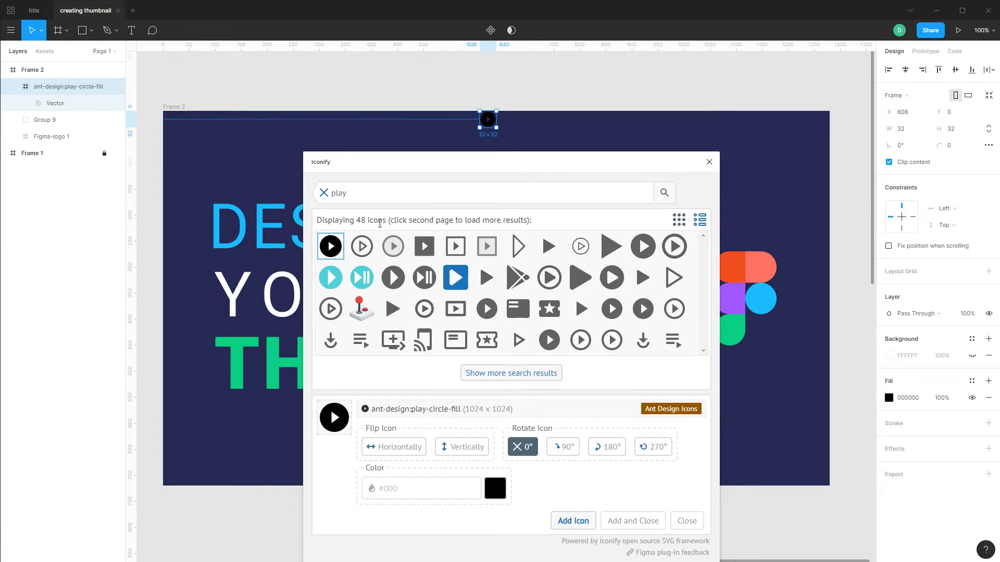
- Search the icons for arrow, add the Google Material baseline-double-arrow icon from the fourth results page and close Iconify
{"action": "double_click", "coordinate": [353, 198]}
{"action": "type", "text": "arrow"}
{"action": "key", "text": "Return"}
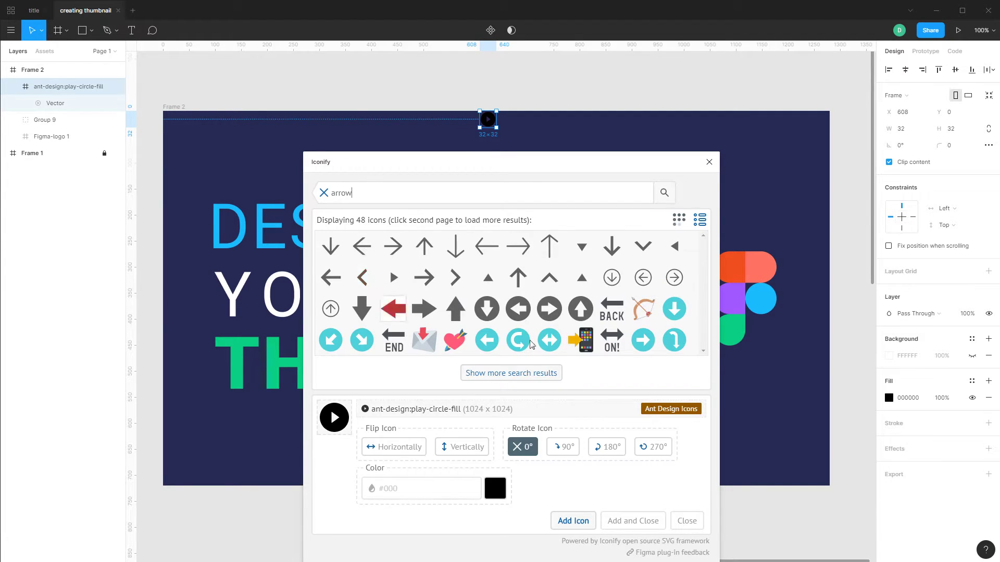
{"action": "left_click", "coordinate": [508, 377]}
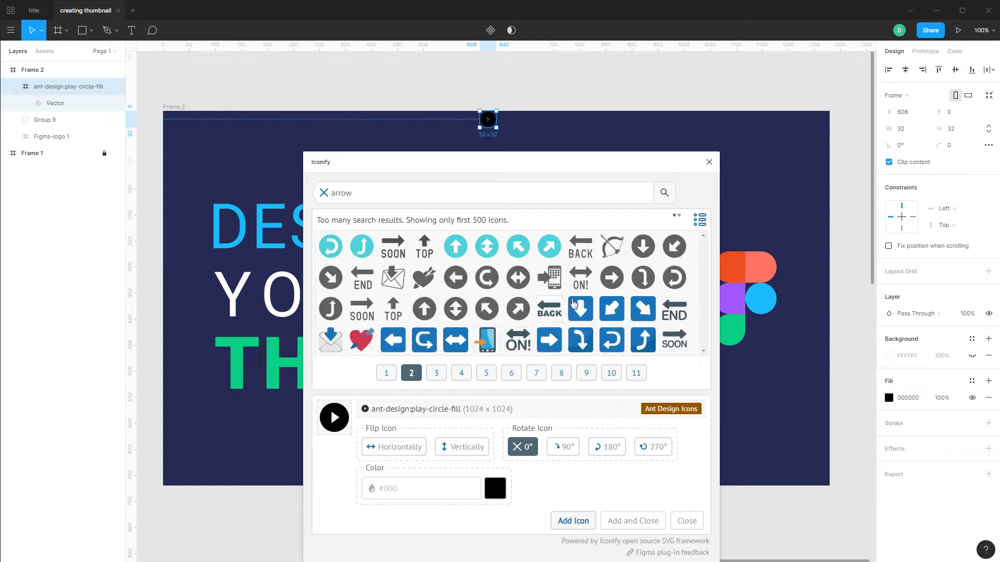
{"action": "left_click", "coordinate": [438, 378]}
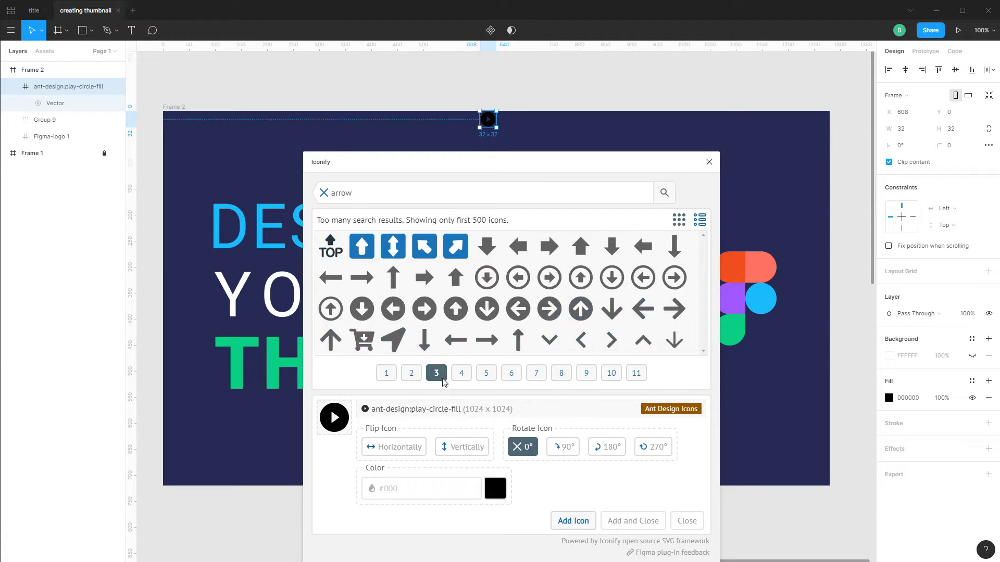
{"action": "left_click", "coordinate": [462, 380]}
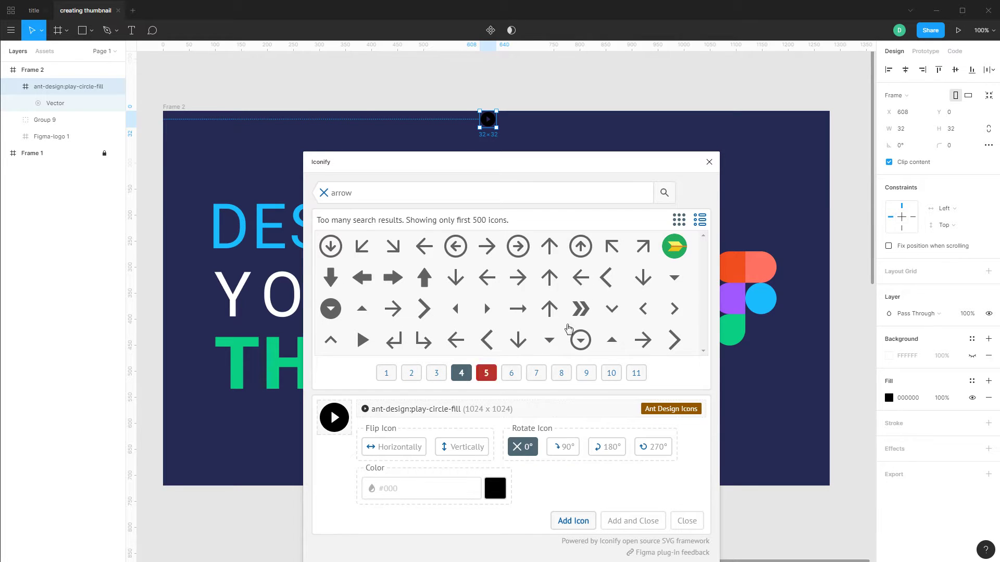
{"action": "left_click", "coordinate": [583, 316]}
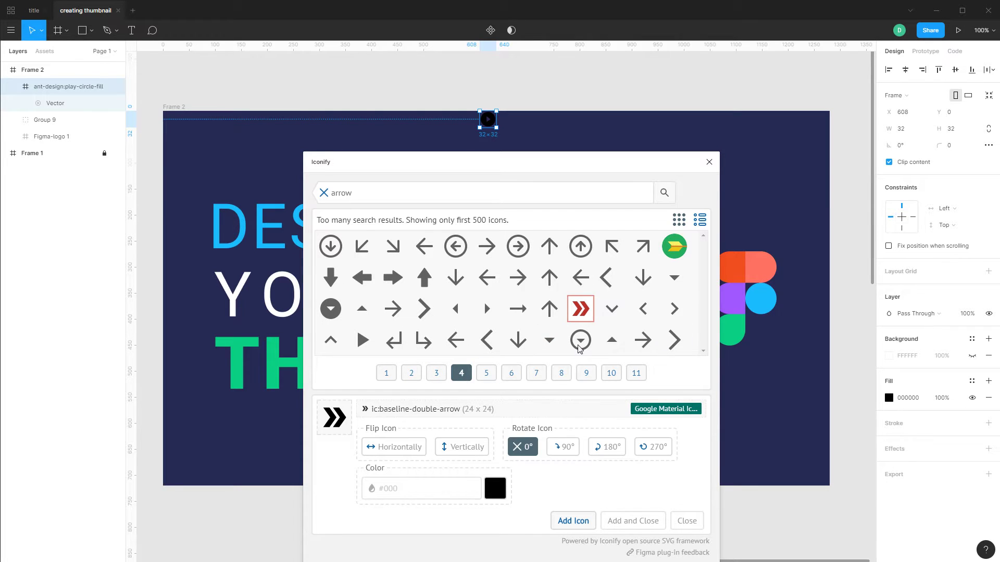
{"action": "left_click", "coordinate": [573, 521]}
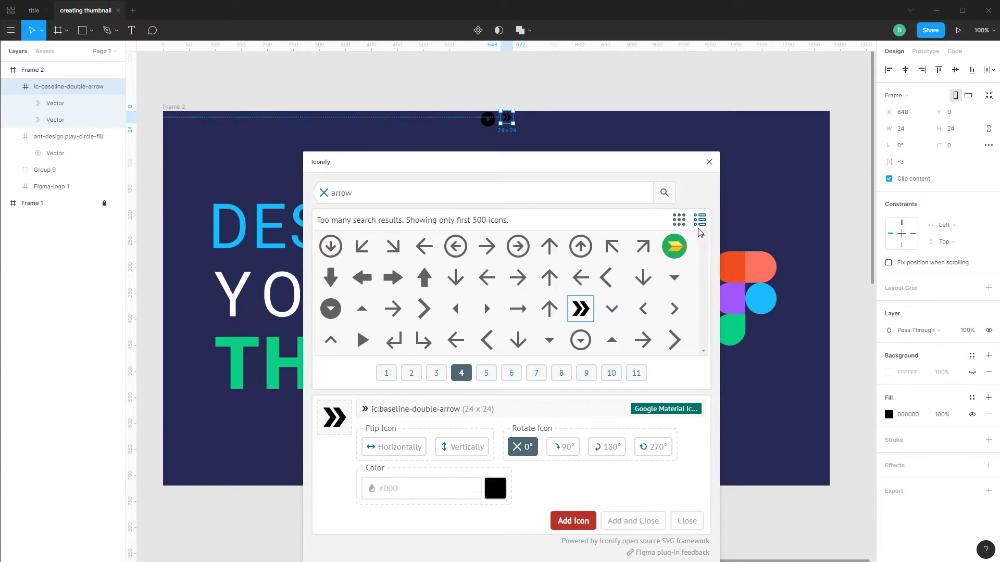
{"action": "left_click", "coordinate": [708, 163]}
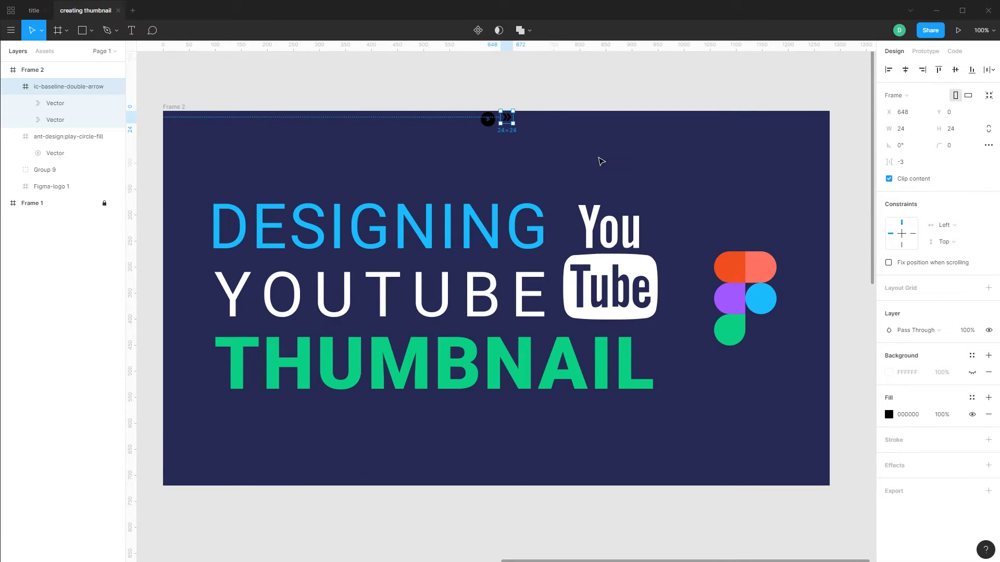
- Set the play circle icon's fill colour to FFFFFF
{"action": "left_click", "coordinate": [488, 119]}
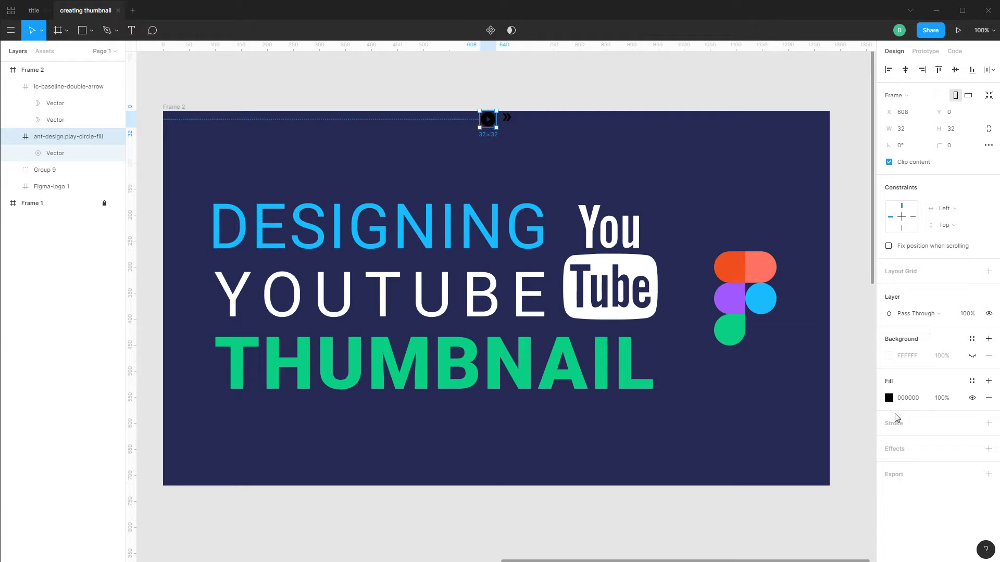
{"action": "left_click", "coordinate": [888, 398]}
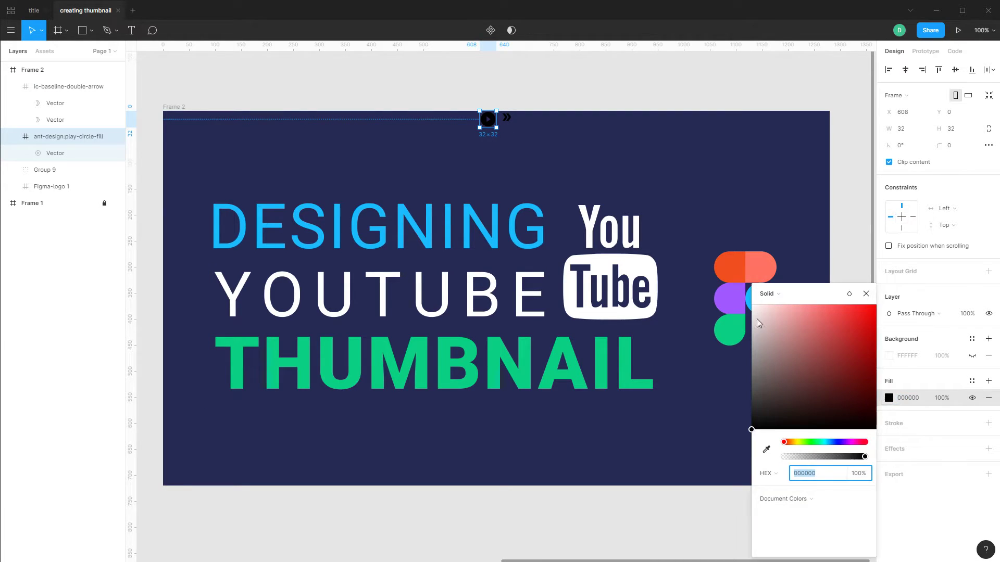
{"action": "type", "text": "ffffff"}
{"action": "key", "text": "Return"}
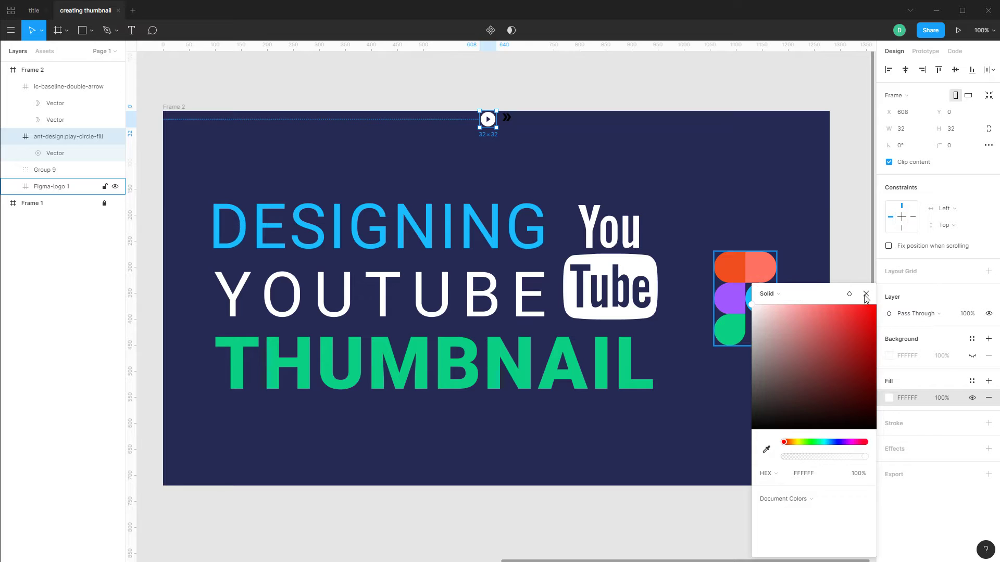
{"action": "left_click", "coordinate": [866, 294]}
- Change the double arrow icon's fill colour to FFFFFF
{"action": "left_click", "coordinate": [511, 120]}
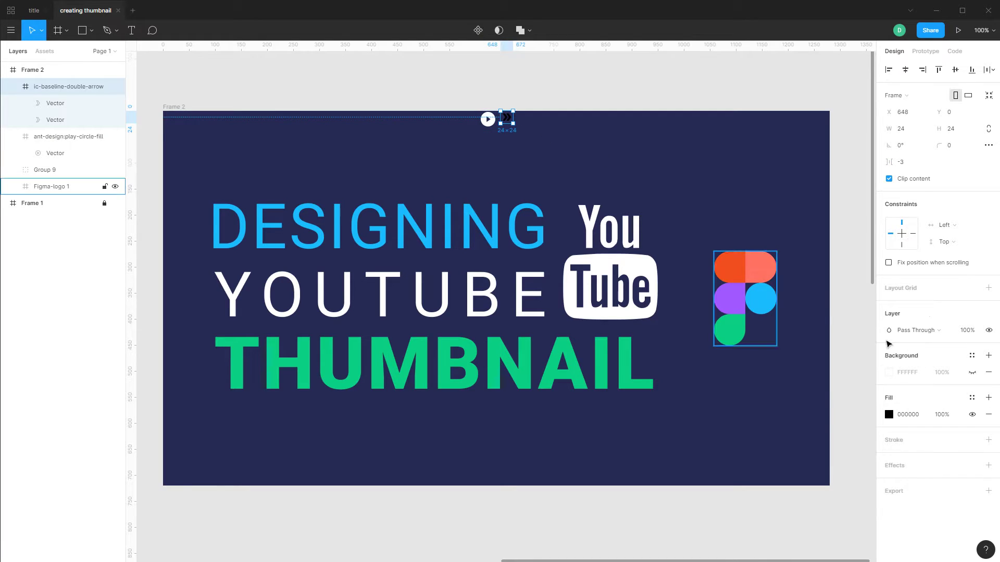
{"action": "left_click", "coordinate": [889, 414]}
{"action": "type", "text": "ffffff"}
{"action": "key", "text": "Return"}
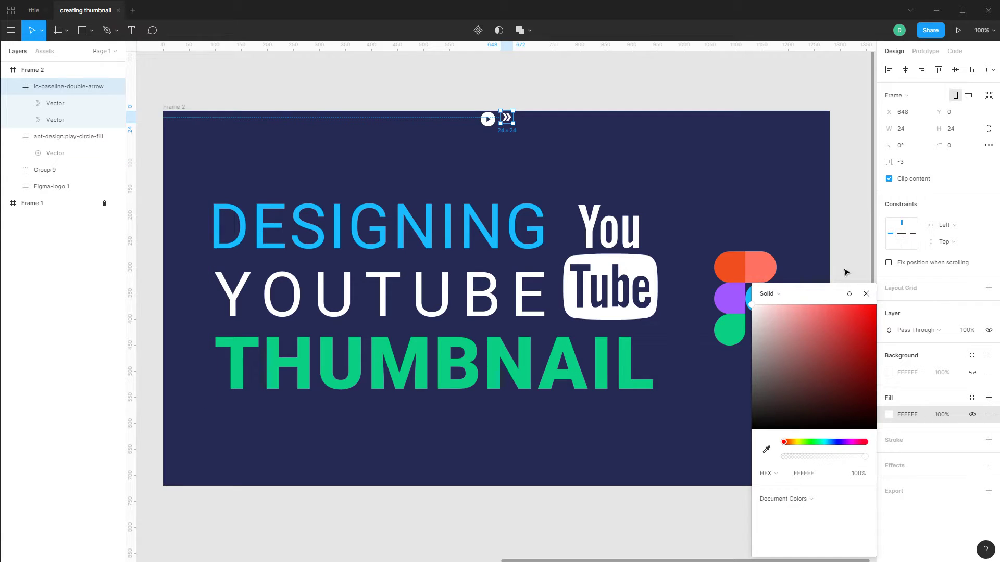
{"action": "left_click", "coordinate": [867, 295]}
- Move the double arrow below the title's right end at X 990, Y 598, and the play icon to the frame's lower-left corner
{"action": "left_click_drag", "start_coordinate": [508, 117], "coordinate": [687, 433]}
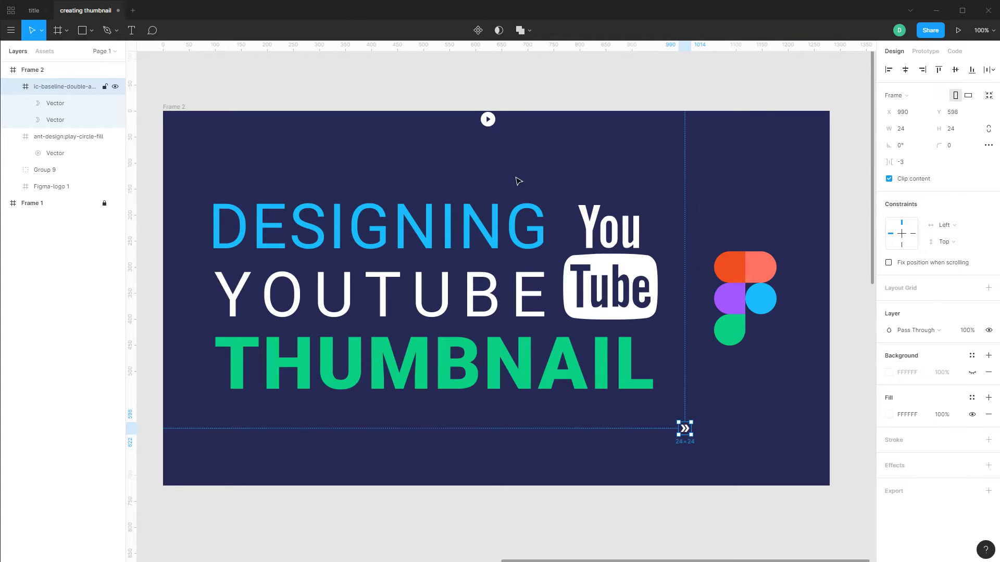
{"action": "left_click_drag", "start_coordinate": [488, 119], "coordinate": [481, 131]}
{"action": "left_click_drag", "start_coordinate": [398, 281], "coordinate": [205, 460]}
- Constrain the double arrow icon's proportions and set its width to 100
{"action": "left_click", "coordinate": [685, 429]}
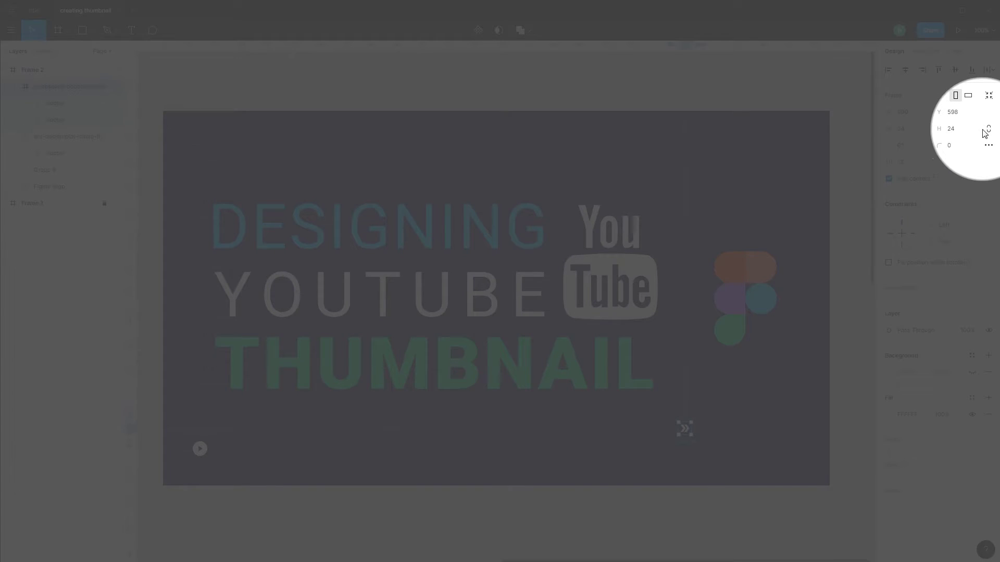
{"action": "left_click", "coordinate": [987, 129]}
{"action": "left_click", "coordinate": [911, 135]}
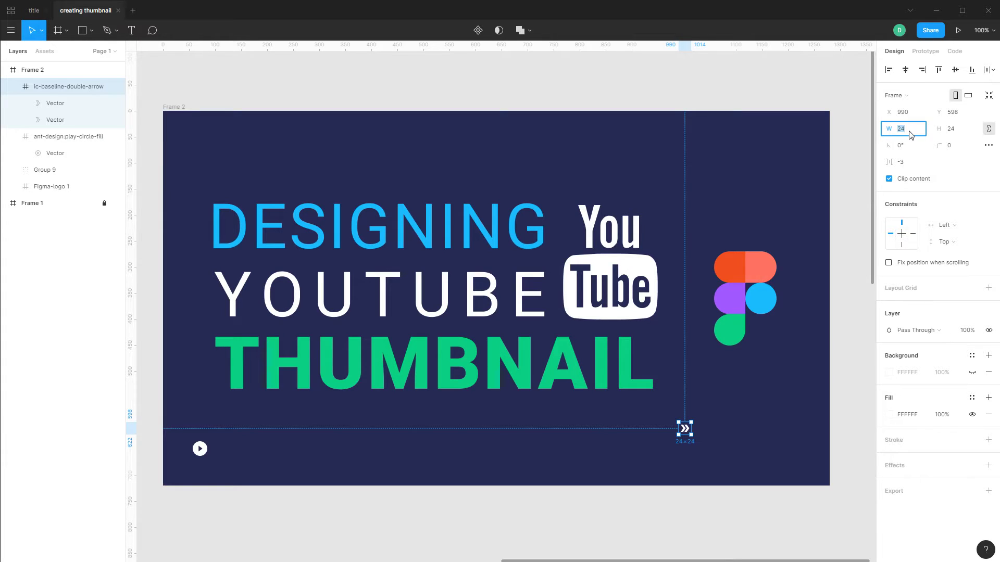
{"action": "key", "text": "Return"}
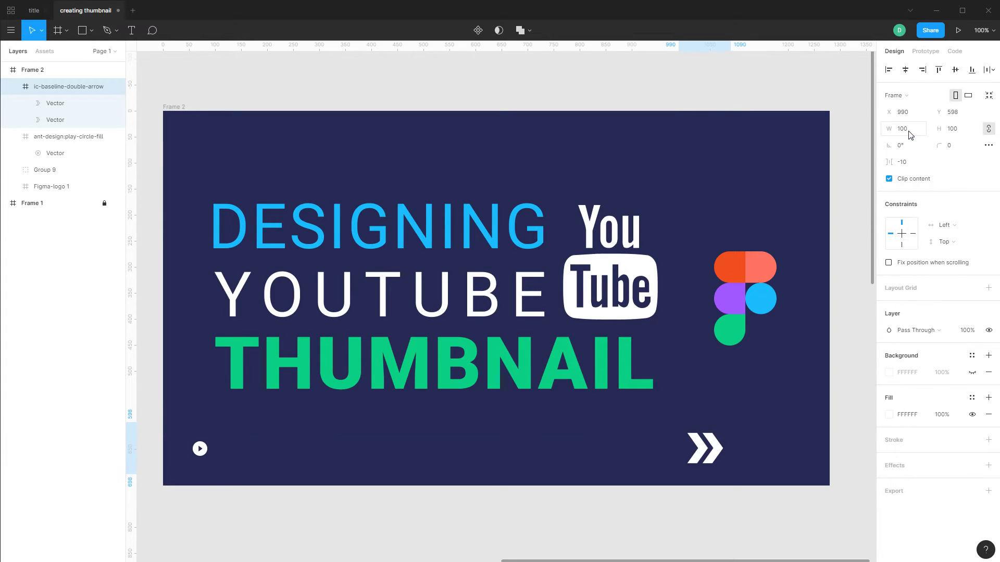
- Set the double arrow icon's width to 400 and move it up to X 914, Y 411
{"action": "left_click", "coordinate": [915, 135]}
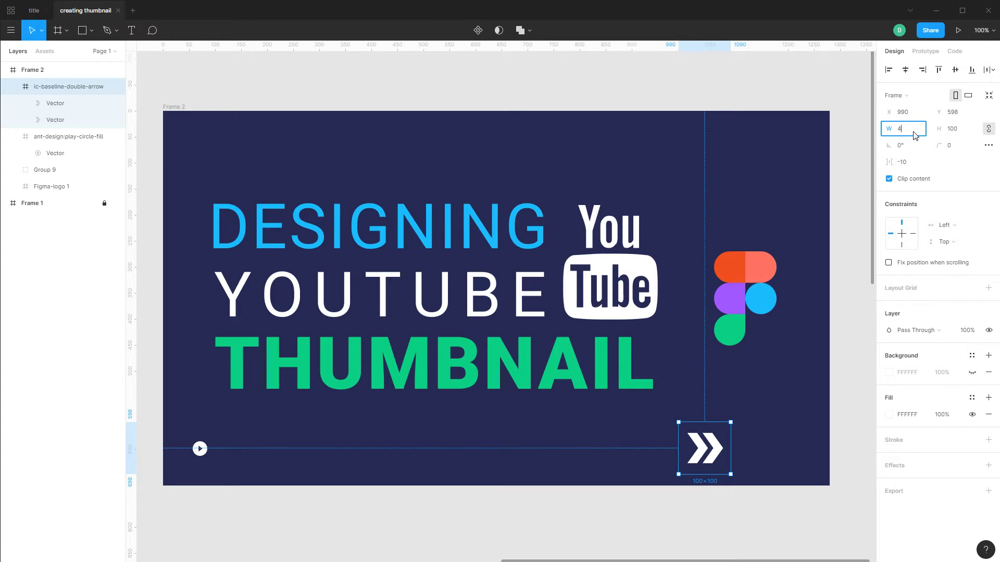
{"action": "key", "text": "Return"}
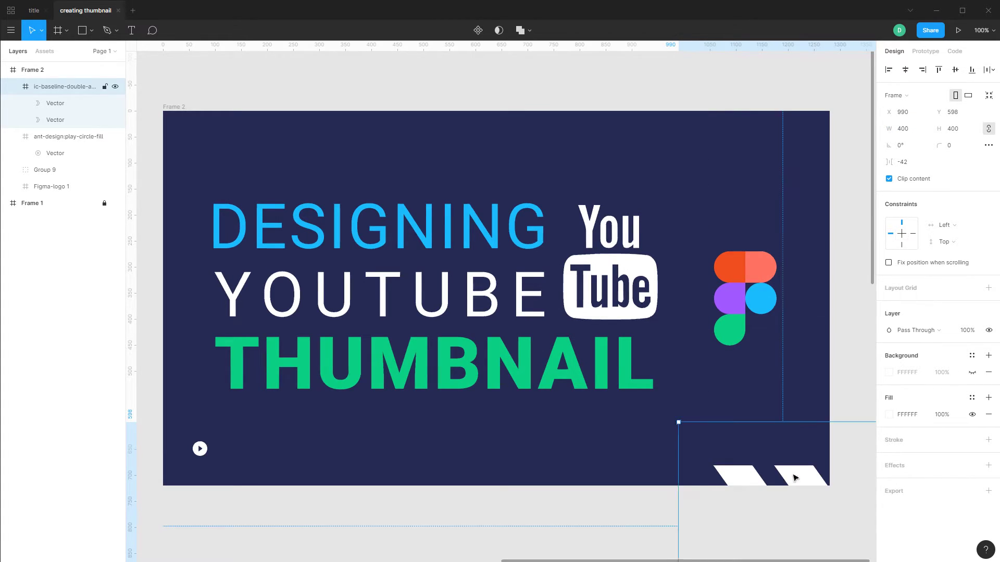
{"action": "left_click_drag", "start_coordinate": [793, 478], "coordinate": [753, 379]}
- Set the double arrow icon's height to 500 and move it to X 838, Y 368
{"action": "left_click", "coordinate": [955, 132]}
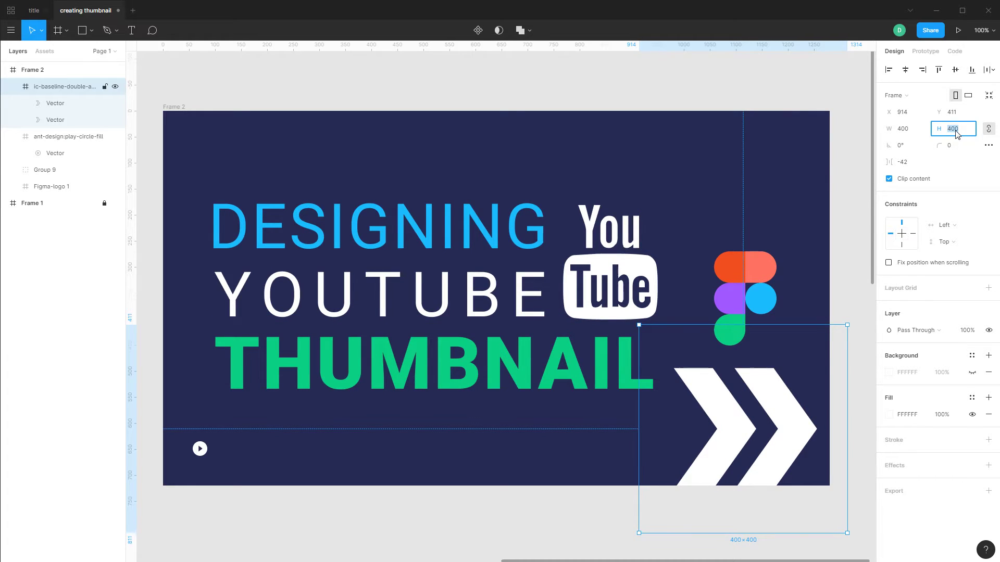
{"action": "type", "text": "500"}
{"action": "key", "text": "Return"}
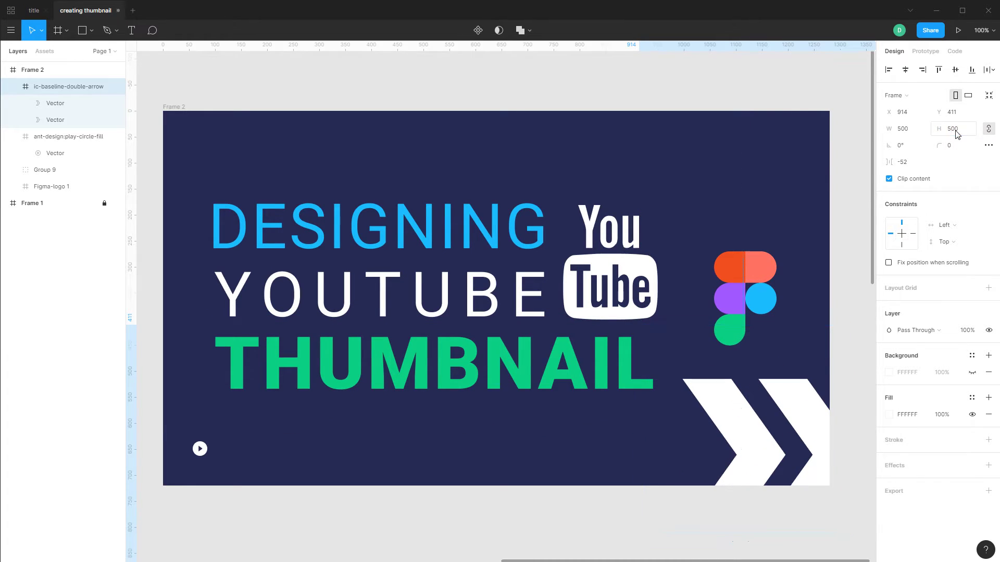
{"action": "left_click_drag", "start_coordinate": [748, 430], "coordinate": [708, 410]}
- Set the double arrow icon's height to 400 and move it to X 914, Y 412
{"action": "left_click", "coordinate": [957, 130]}
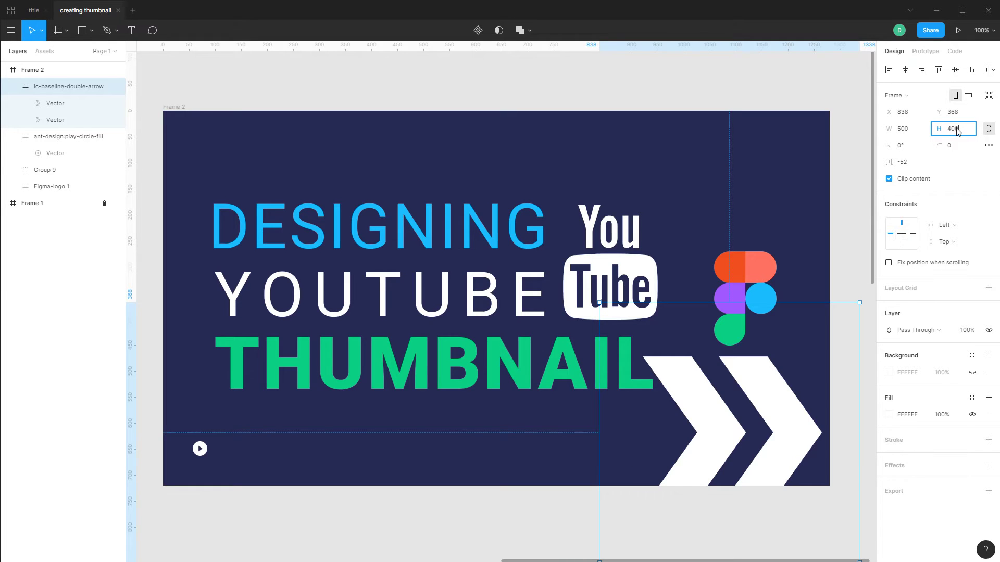
{"action": "key", "text": "Return"}
{"action": "left_click_drag", "start_coordinate": [763, 408], "coordinate": [782, 423]}
- Set the double arrow icon's height to 450 and move it to X 879, Y 391
{"action": "left_click", "coordinate": [963, 131]}
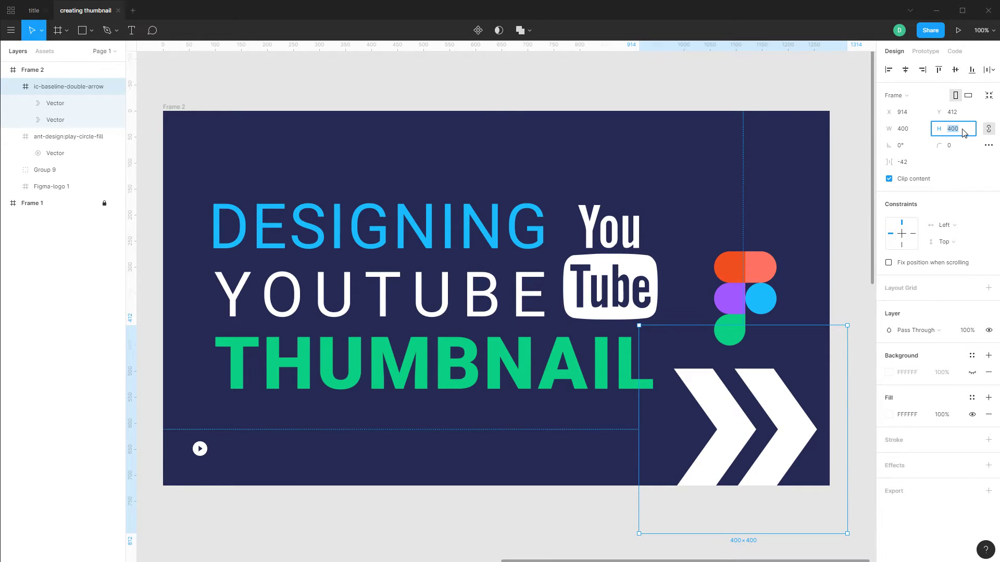
{"action": "key", "text": "Return"}
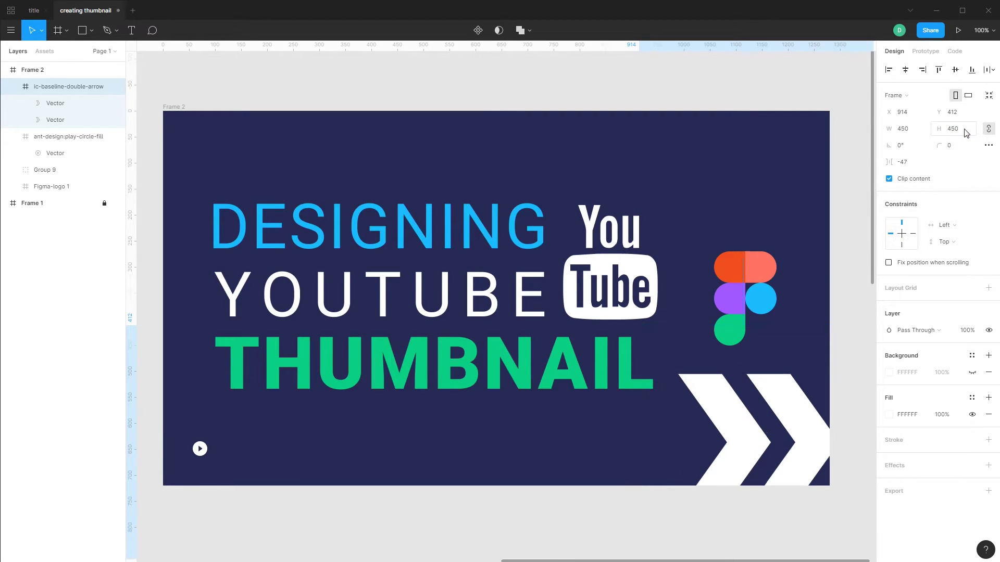
{"action": "mouse_move", "coordinate": [792, 416]}
{"action": "left_mouse_down"}
{"action": "mouse_move", "coordinate": [787, 407]}
{"action": "mouse_move", "coordinate": [799, 406]}
{"action": "mouse_move", "coordinate": [789, 407]}
{"action": "left_mouse_up"}
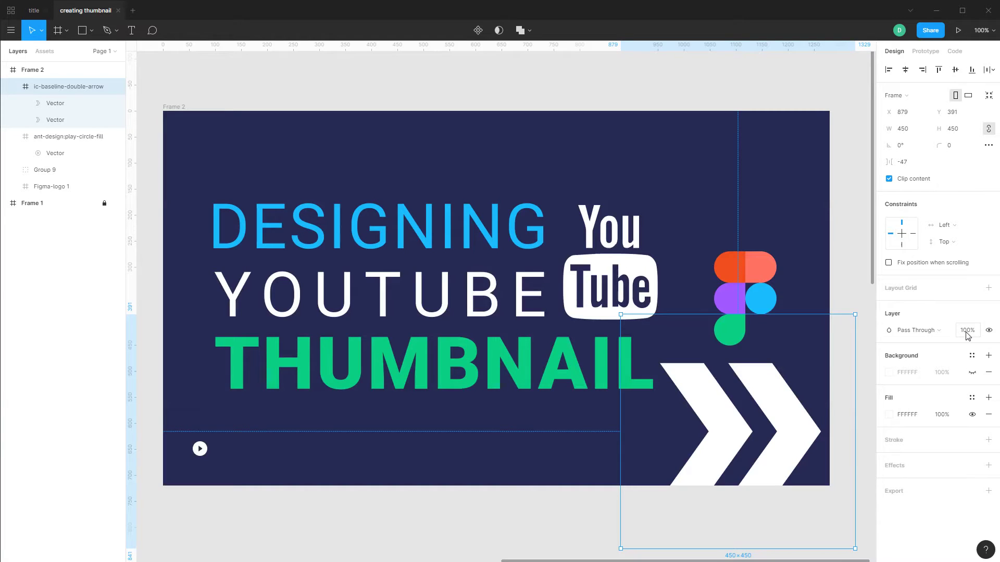
- Set the double arrow icon's layer opacity to 10%
{"action": "left_click", "coordinate": [967, 335]}
{"action": "key", "text": "Left"}
{"action": "key", "text": "Return"}
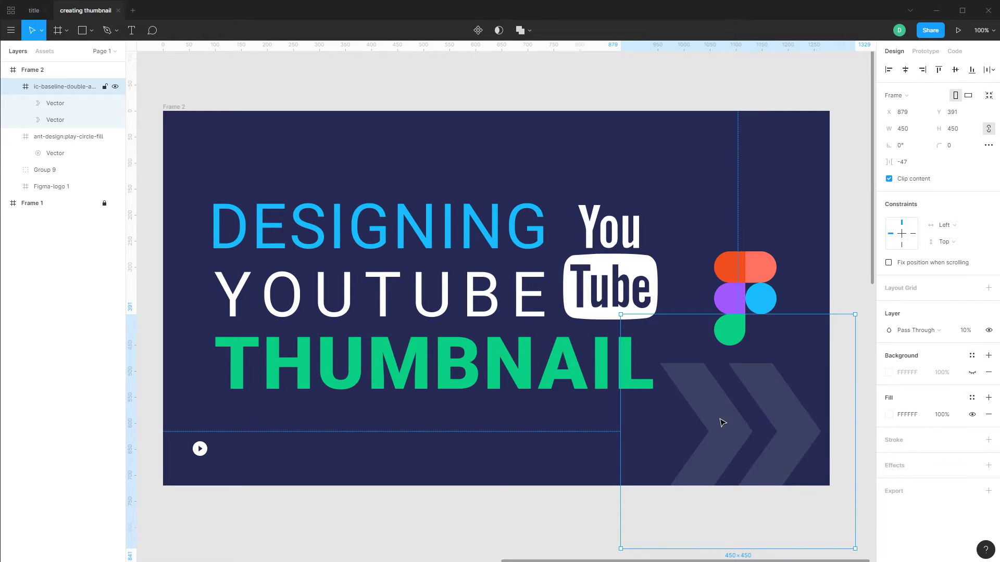
- Constrain the play circle icon's proportions, set its width to 500 and move it up to X -28, Y 391
{"action": "left_click", "coordinate": [204, 455]}
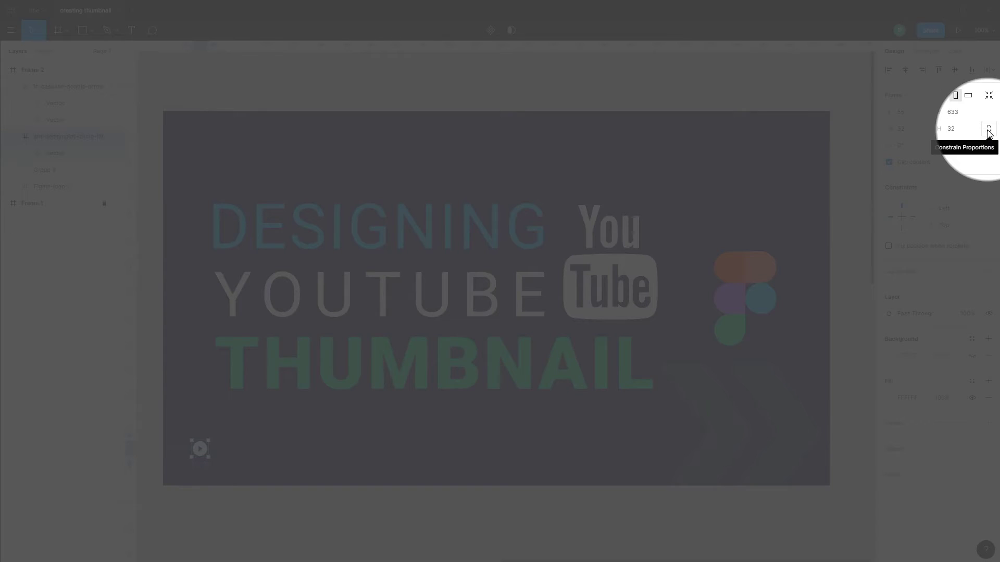
{"action": "left_click", "coordinate": [988, 133]}
{"action": "left_click", "coordinate": [906, 134]}
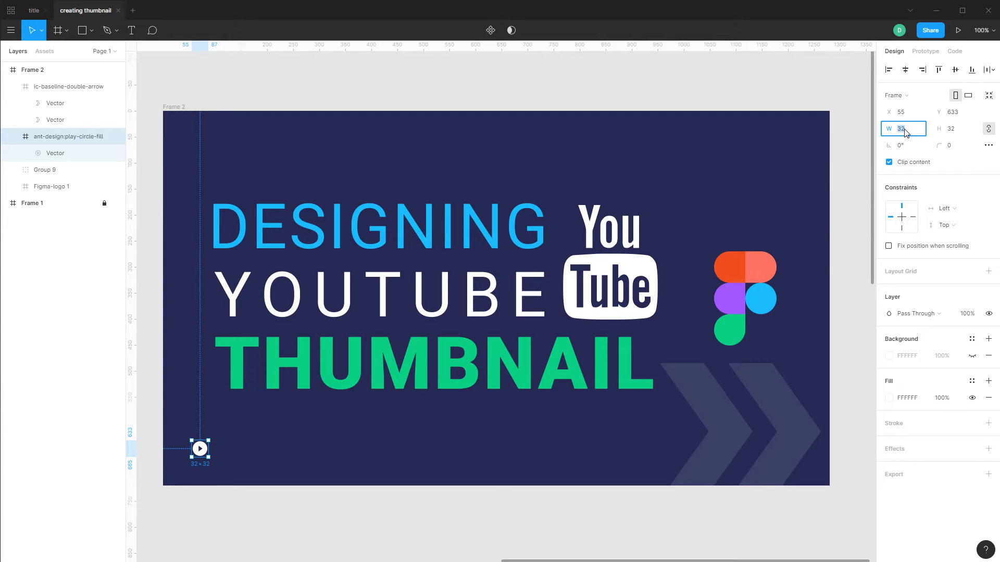
{"action": "key", "text": "Return"}
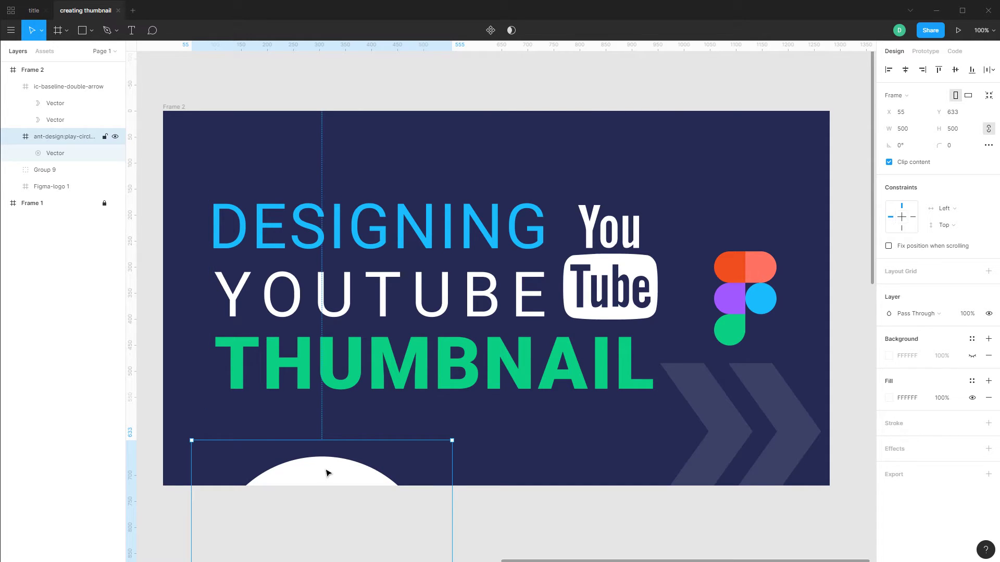
{"action": "left_click_drag", "start_coordinate": [327, 473], "coordinate": [286, 346]}
{"action": "left_click_drag", "start_coordinate": [464, 363], "coordinate": [464, 363]}
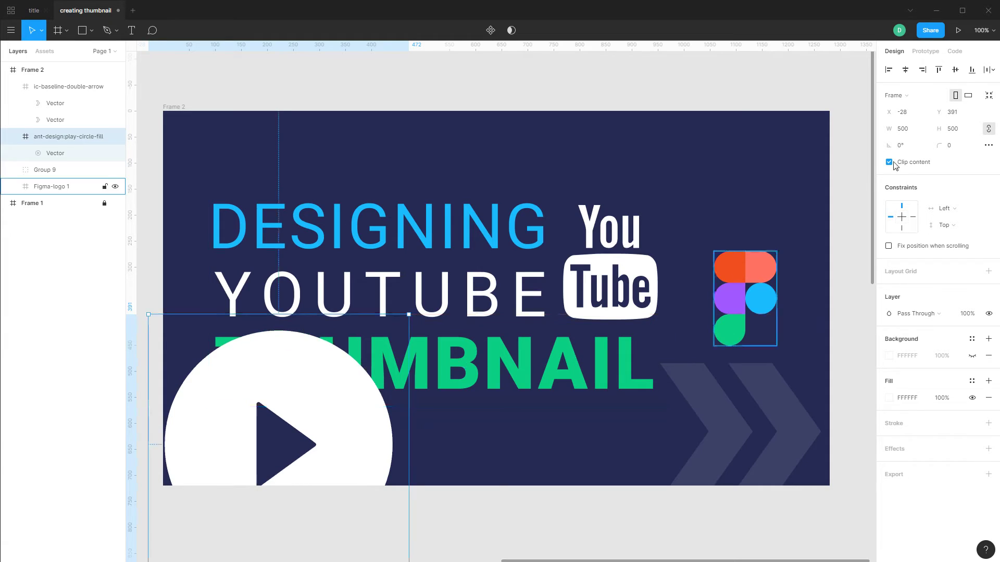
- Set the play circle icon's width to 1000 and nudge it up and left to X -108, Y 101
{"action": "left_click", "coordinate": [914, 135]}
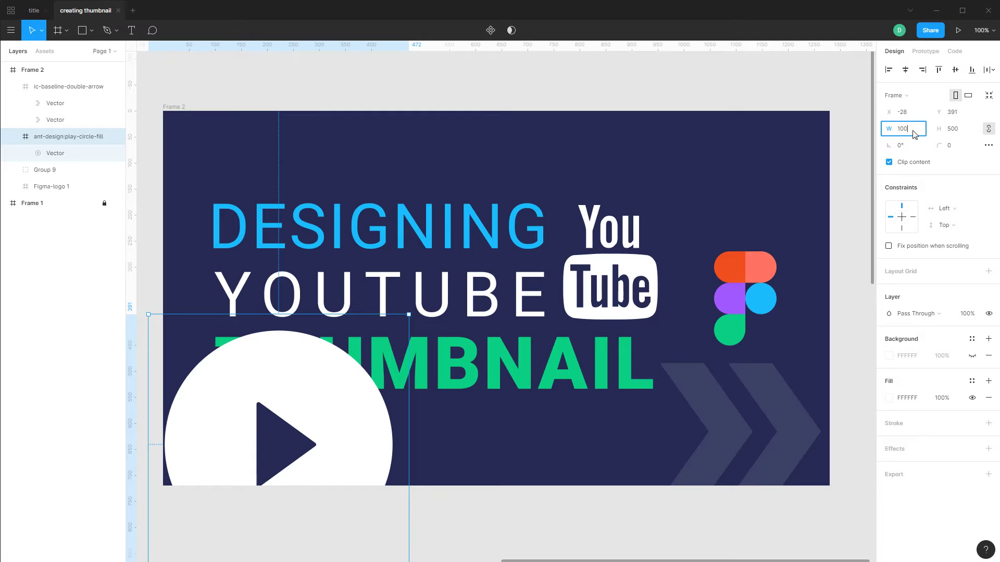
{"action": "key", "text": "Return"}
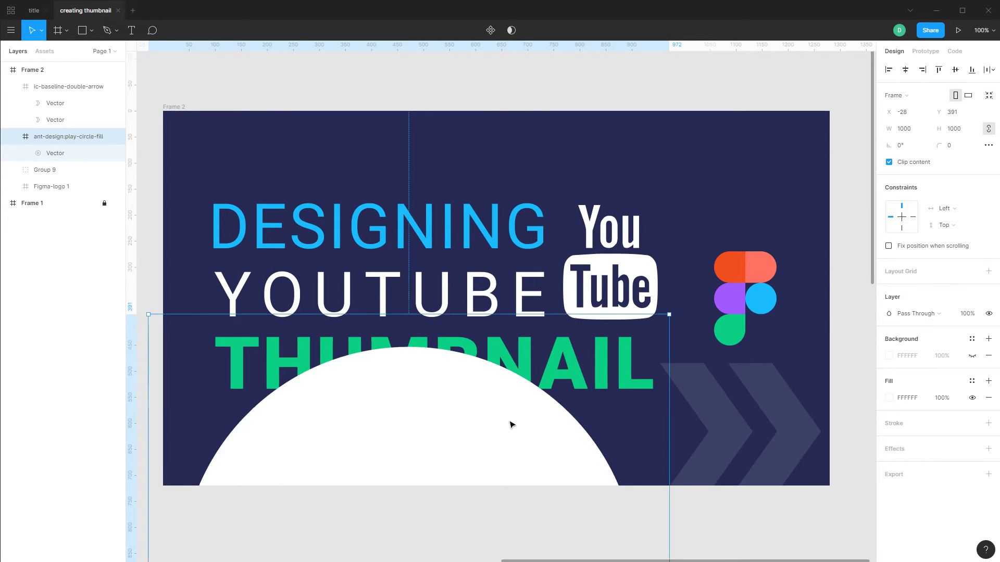
{"action": "key", "text": "shift+Up"}
{"action": "key", "text": "shift+Up"}
{"action": "key", "text": "shift+Up"}
{"action": "key", "text": "shift+Up"}
{"action": "key", "text": "shift+Up"}
{"action": "key", "text": "shift+Up"}
{"action": "key", "text": "shift+Up"}
{"action": "key", "text": "shift+Up"}
{"action": "key", "text": "shift+Up"}
{"action": "key", "text": "shift+Up"}
{"action": "key", "text": "shift+Up"}
{"action": "key", "text": "shift+Up"}
{"action": "key", "text": "shift+Up"}
{"action": "key", "text": "shift+Up"}
{"action": "key", "text": "shift+Up"}
{"action": "key", "text": "shift+Up"}
{"action": "key", "text": "shift+Up"}
{"action": "key", "text": "shift+Up"}
{"action": "key", "text": "shift+Up"}
{"action": "key", "text": "shift+Up"}
{"action": "key", "text": "shift+Left"}
{"action": "key", "text": "shift+Left"}
{"action": "key", "text": "shift+Left"}
{"action": "key", "text": "shift+Left"}
{"action": "key", "text": "shift+Left"}
{"action": "key", "text": "shift+Left"}
{"action": "key", "text": "shift+Left"}
{"action": "key", "text": "shift+Left"}
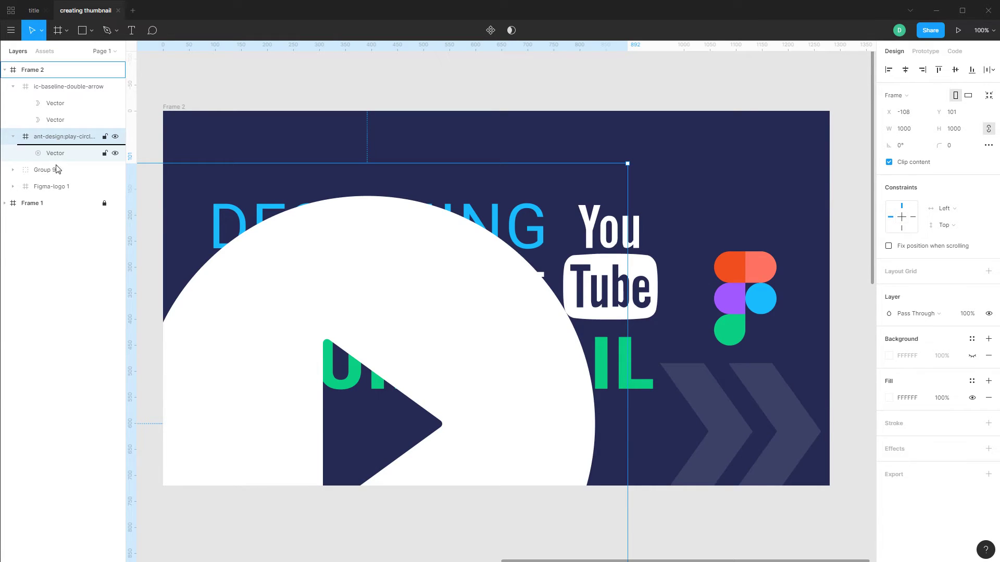
- Reorder the play circle layer to the back of Frame 2, beneath Figma-logo 1, and set its layer opacity to 10%
{"action": "left_click_drag", "start_coordinate": [61, 193], "coordinate": [54, 280]}
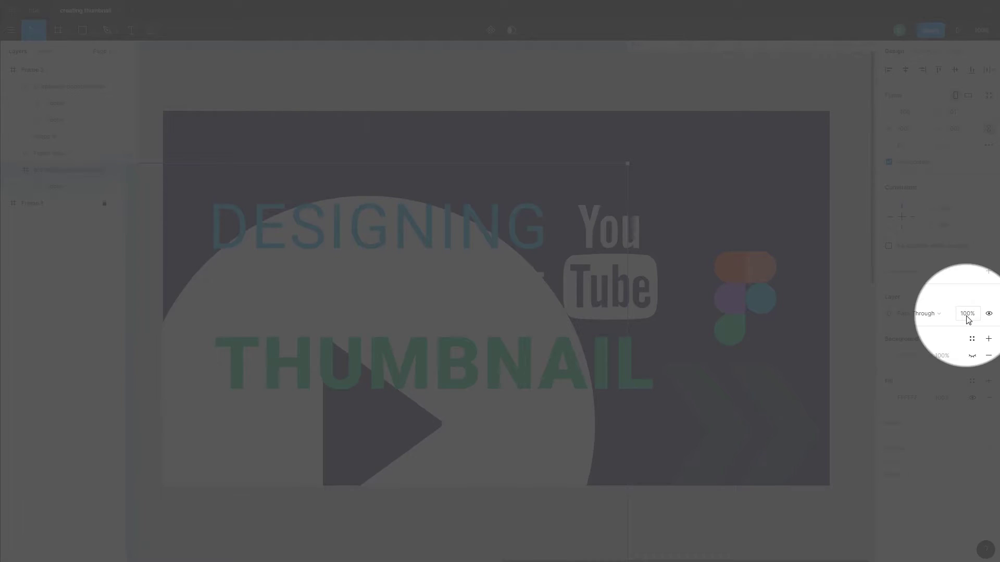
{"action": "left_click", "coordinate": [967, 314]}
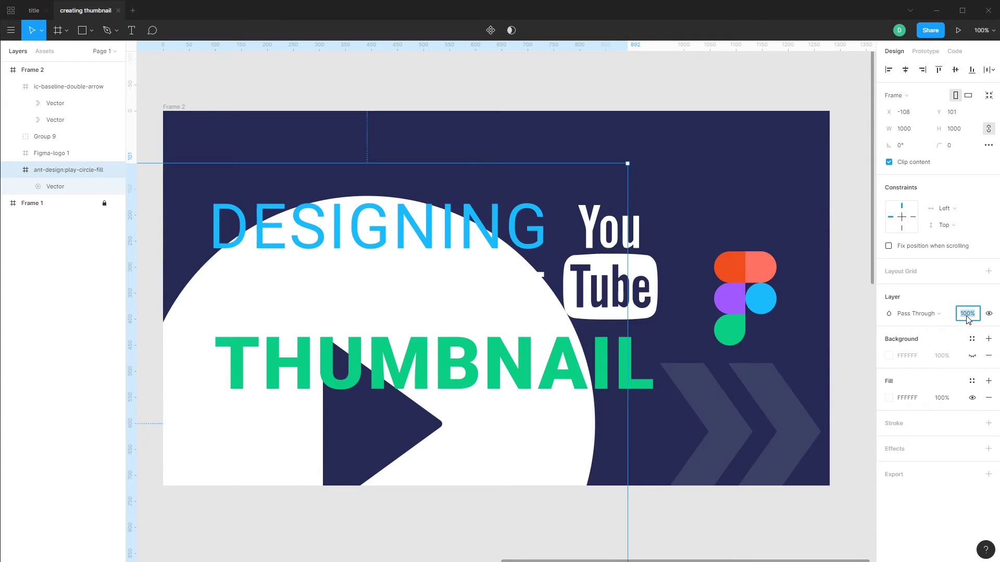
{"action": "left_click", "coordinate": [966, 316]}
{"action": "key", "text": "Return"}
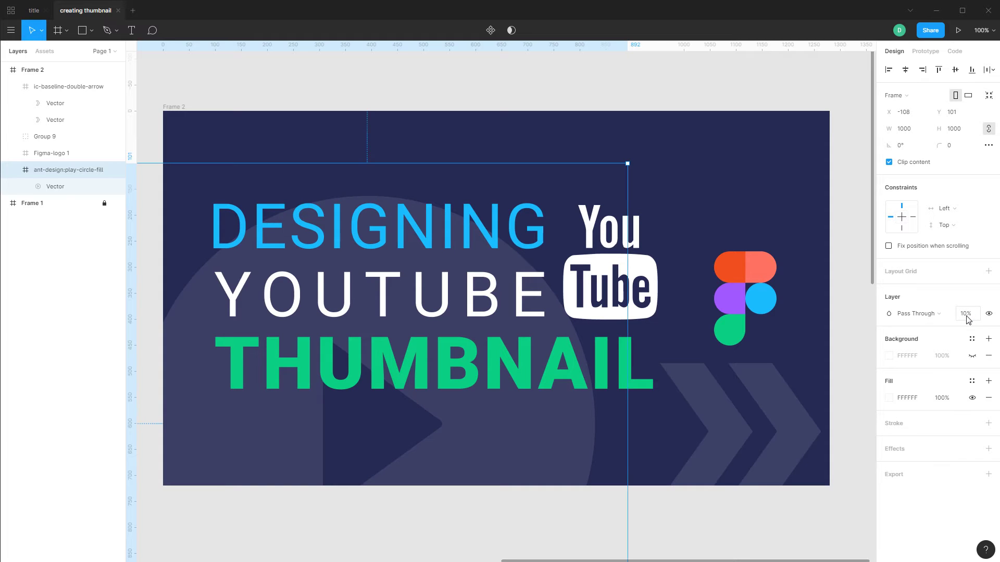
- Rotate the play circle icon to 38.6° and reposition it at X -480, Y 420.94 behind the title
{"action": "key", "text": "ctrl+minus"}
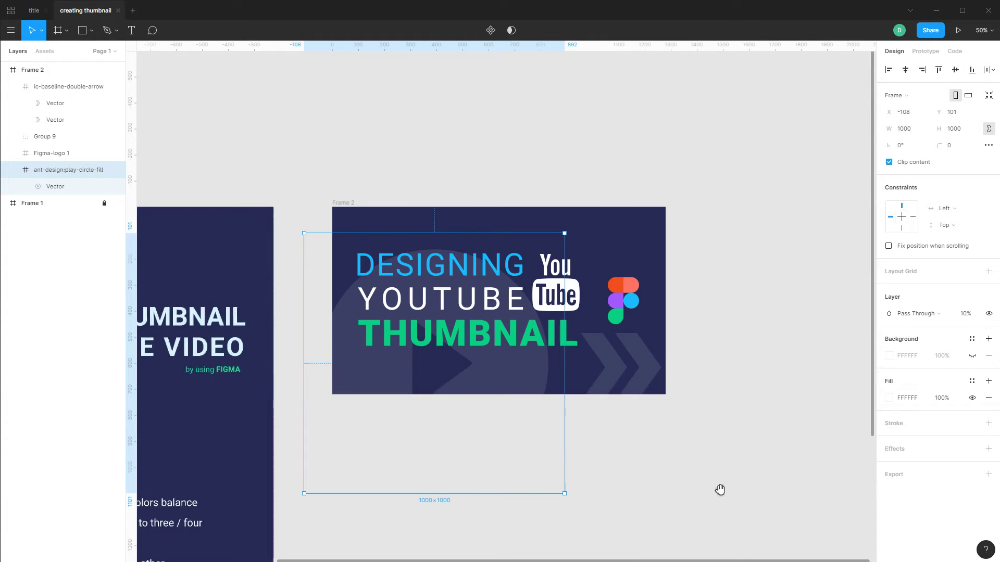
{"action": "left_click_drag", "start_coordinate": [657, 451], "coordinate": [659, 402]}
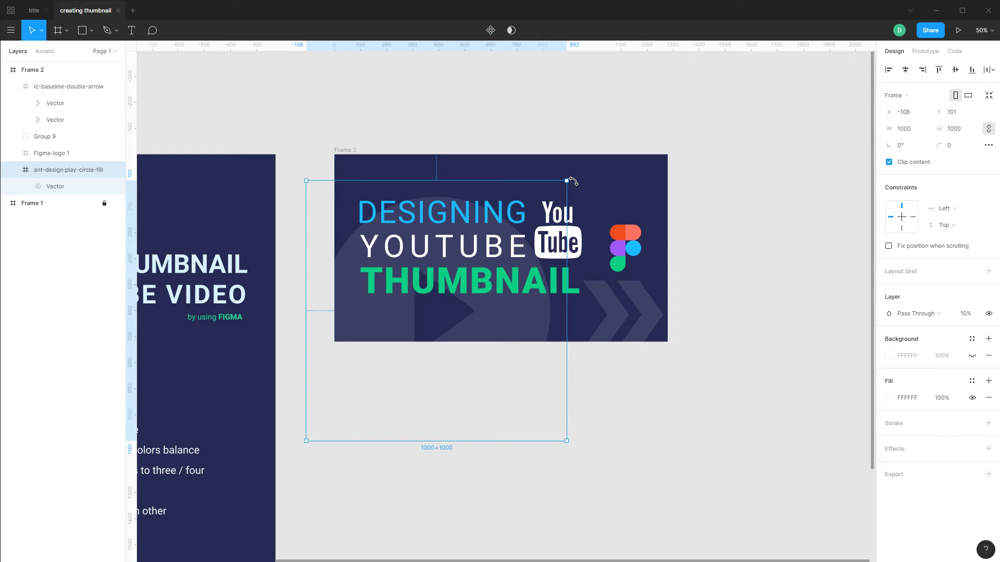
{"action": "left_click_drag", "start_coordinate": [570, 170], "coordinate": [461, 66]}
{"action": "left_click_drag", "start_coordinate": [473, 330], "coordinate": [442, 320]}
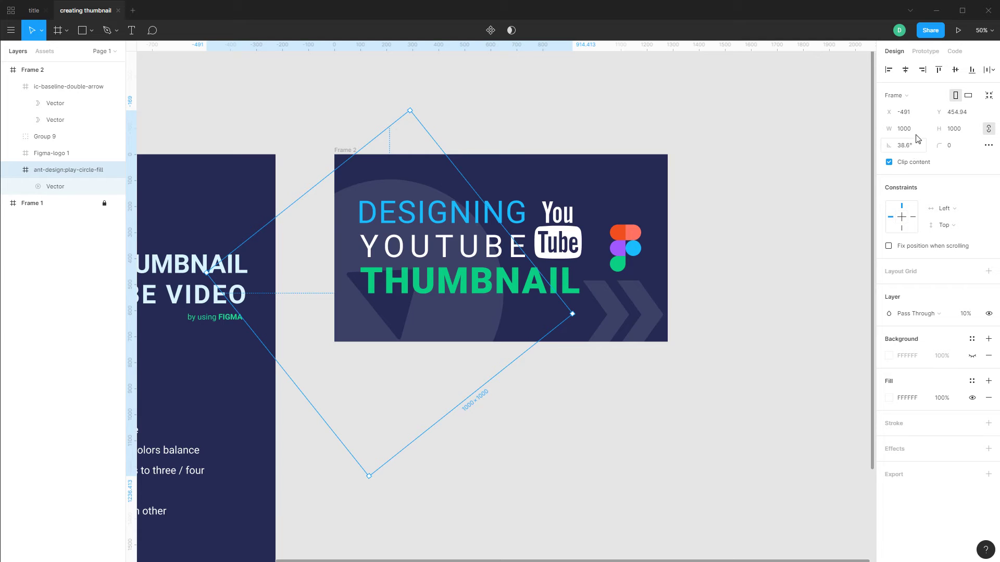
{"action": "left_click_drag", "start_coordinate": [464, 321], "coordinate": [462, 318]}
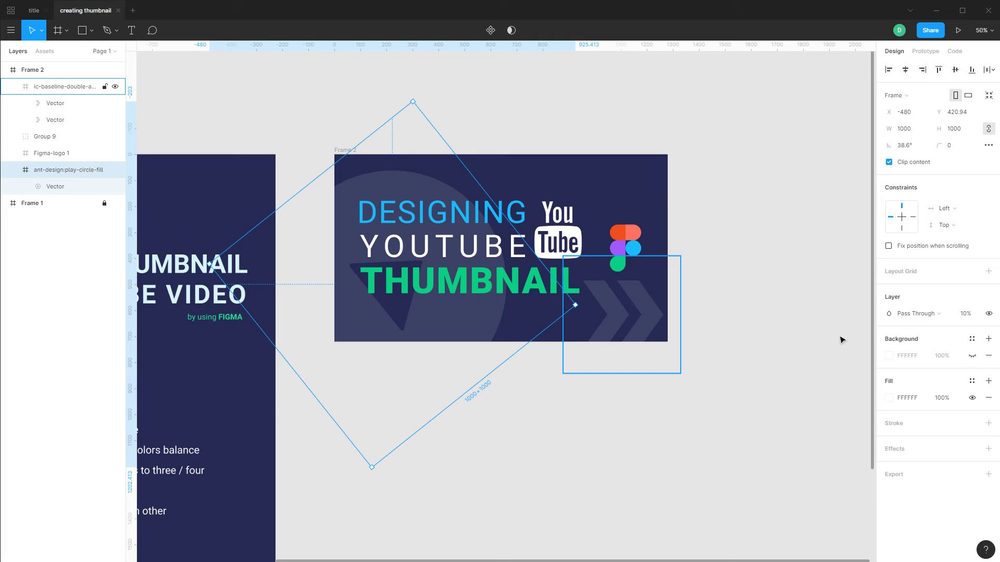
- Try a linear gradient as the background of the play circle icon's frame
{"action": "left_click", "coordinate": [889, 356]}
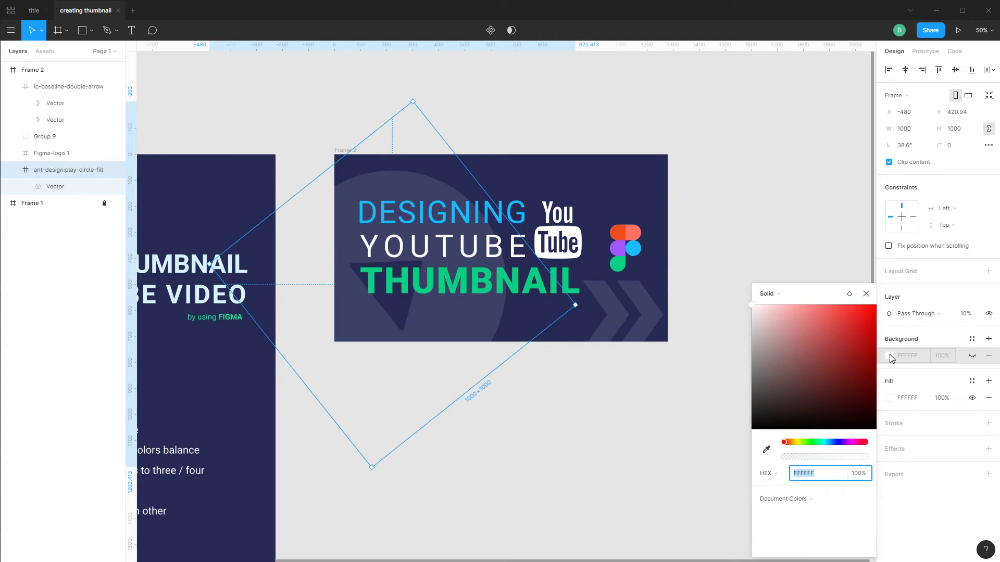
{"action": "left_click", "coordinate": [768, 295]}
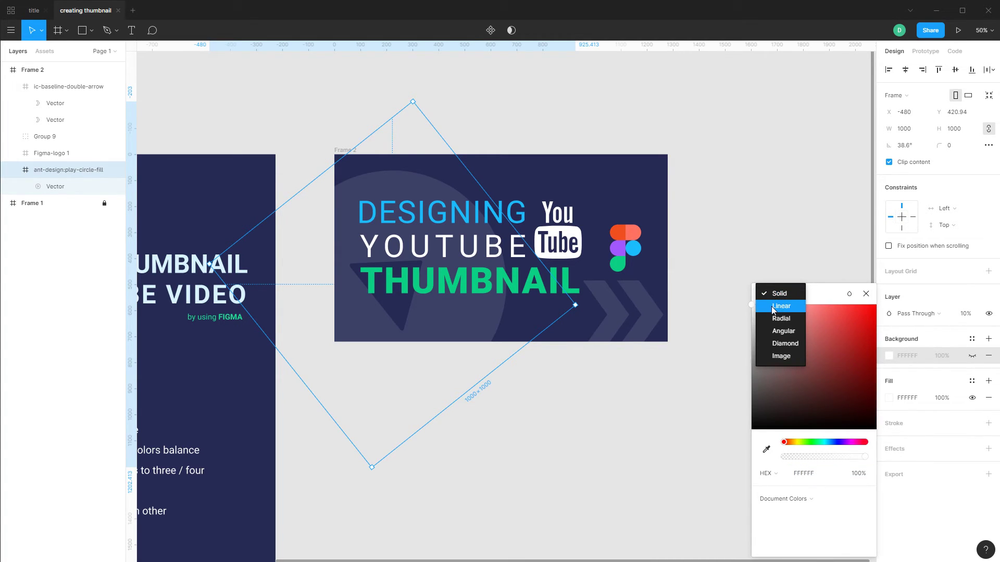
{"action": "left_click", "coordinate": [773, 308]}
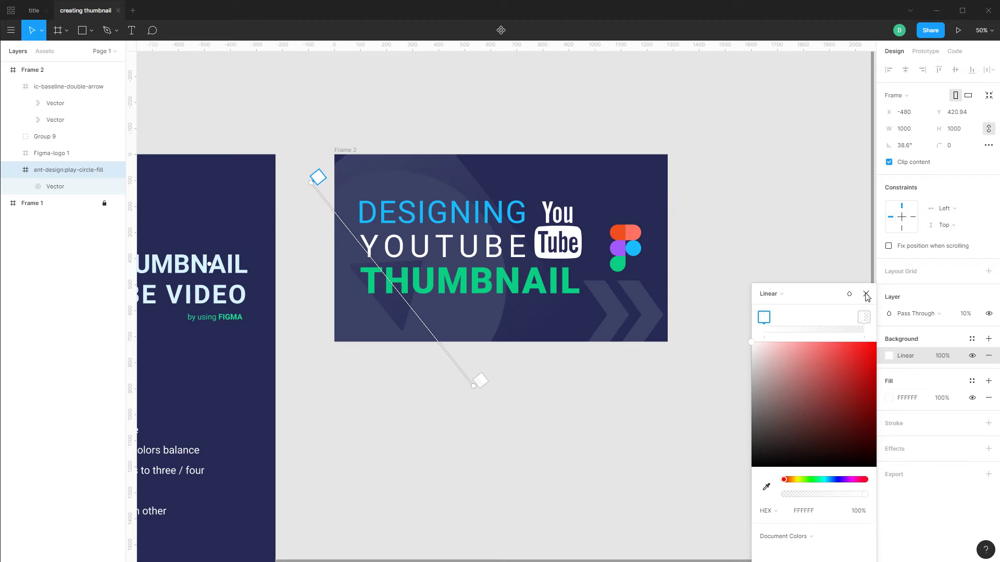
- Switch the play circle frame's background back to Solid, deselect it, and undo the background changes
{"action": "left_click", "coordinate": [774, 296]}
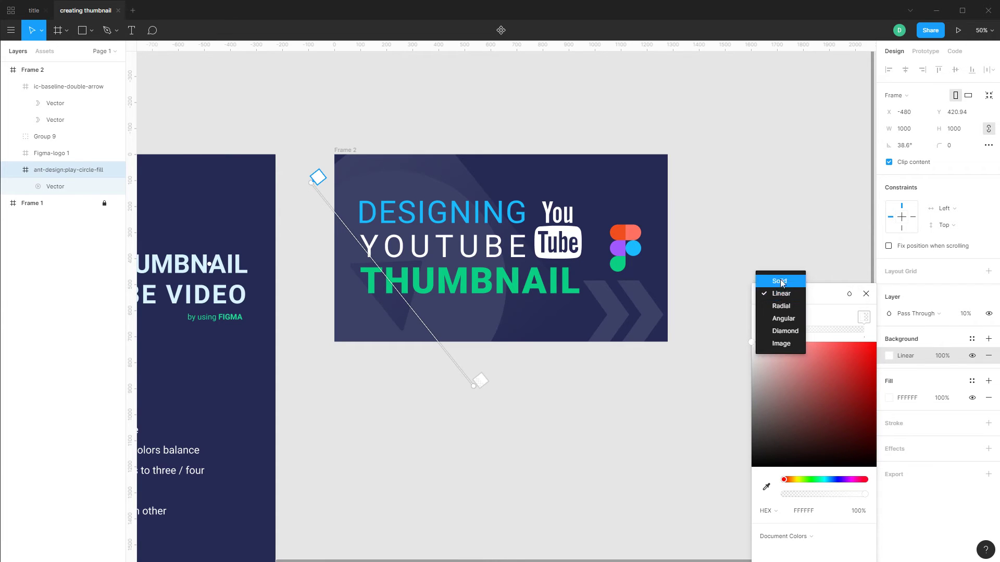
{"action": "left_click", "coordinate": [780, 282]}
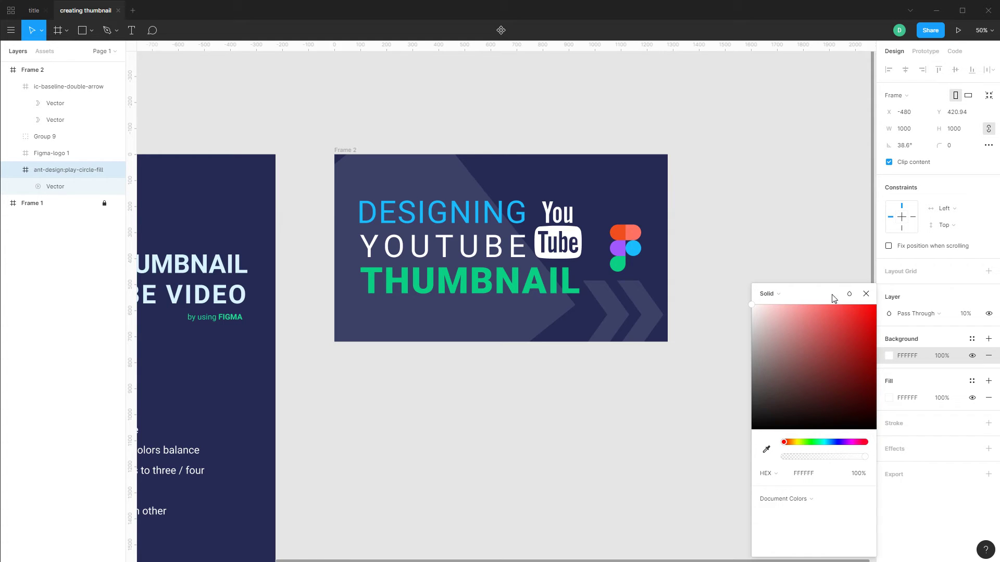
{"action": "left_click", "coordinate": [866, 294]}
{"action": "left_click", "coordinate": [601, 390]}
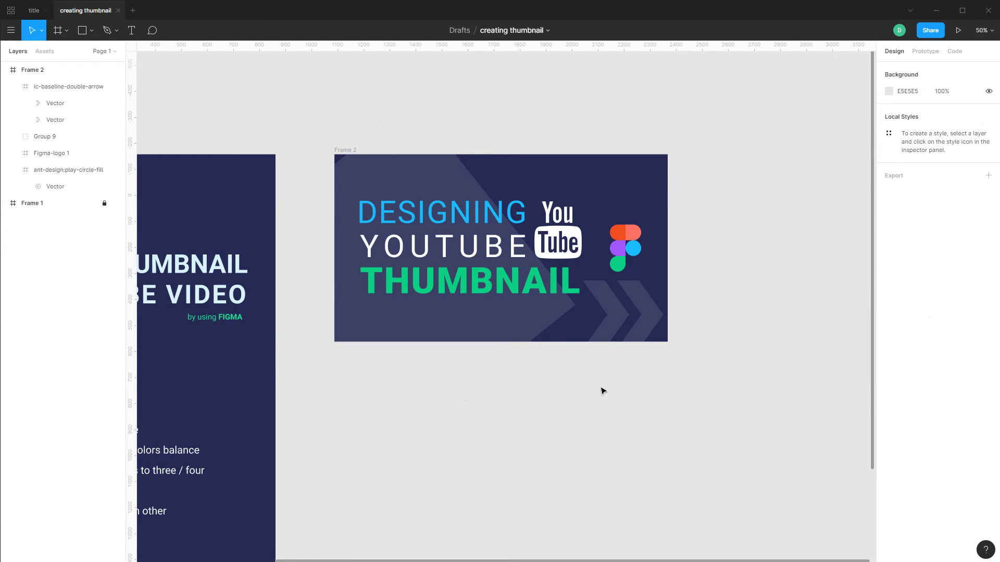
{"action": "key", "text": "ctrl+z"}
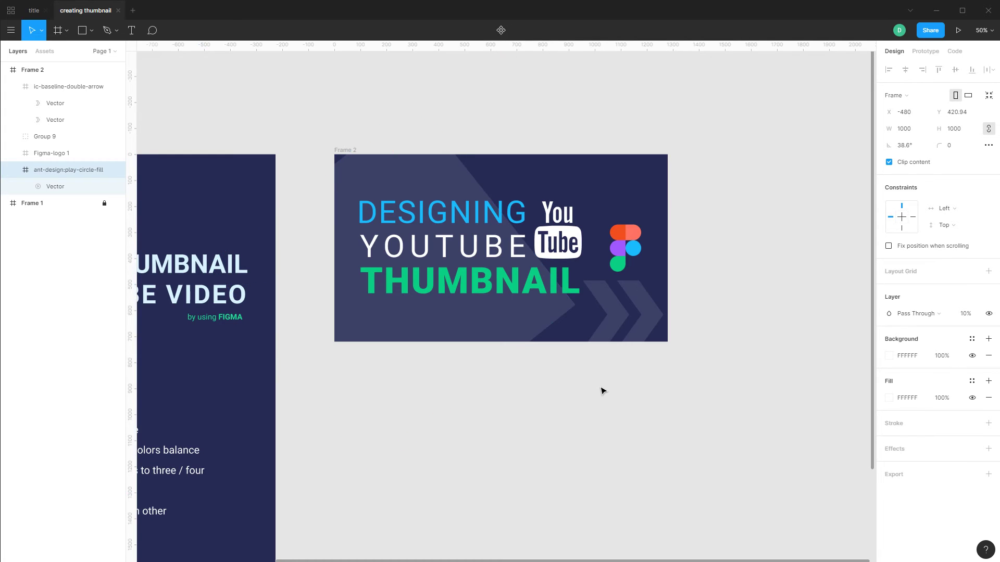
{"action": "key", "text": "ctrl+z"}
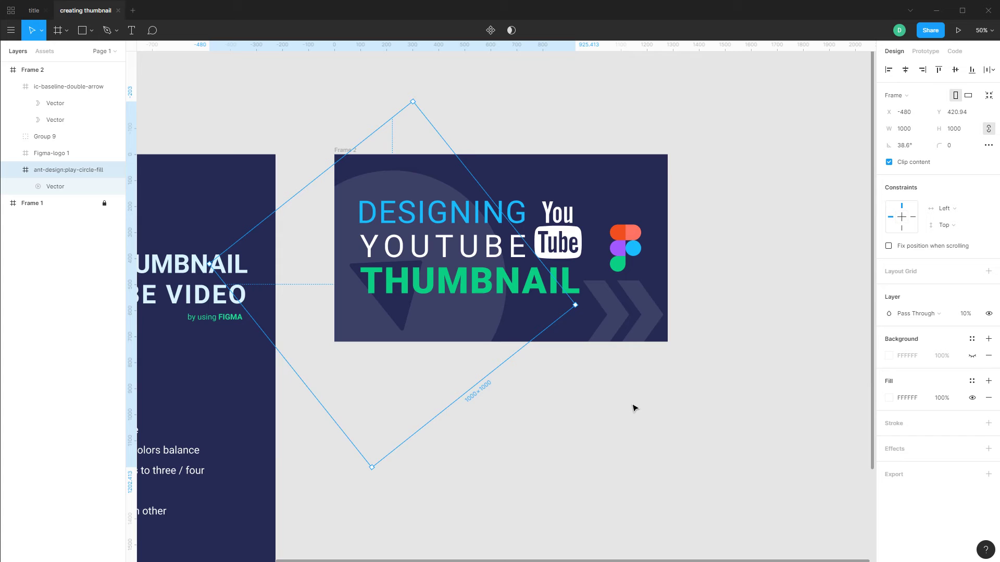
- Change the fill of the Vector inside the play circle icon to a linear gradient
{"action": "left_click", "coordinate": [67, 194]}
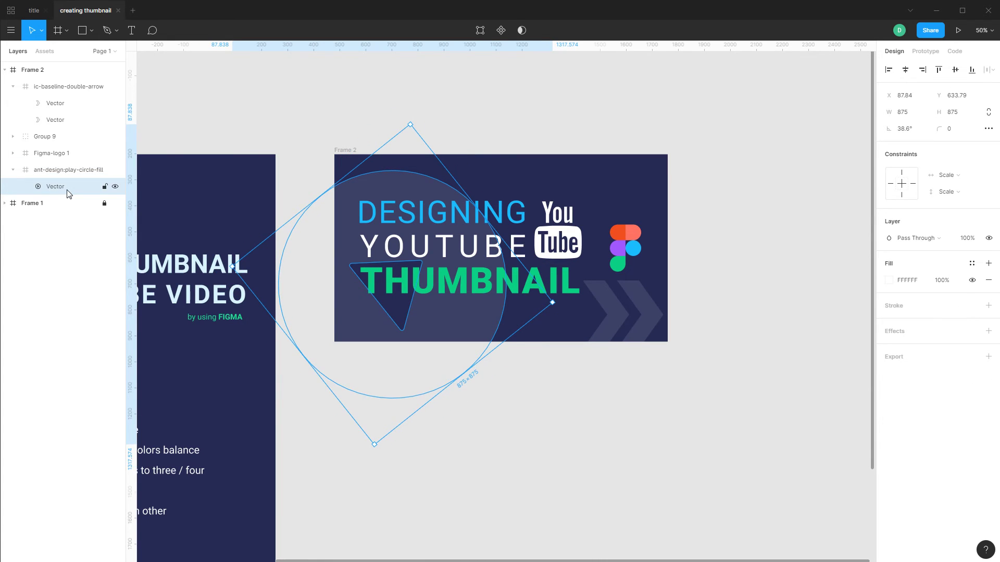
{"action": "left_click", "coordinate": [889, 281]}
{"action": "left_click", "coordinate": [772, 286]}
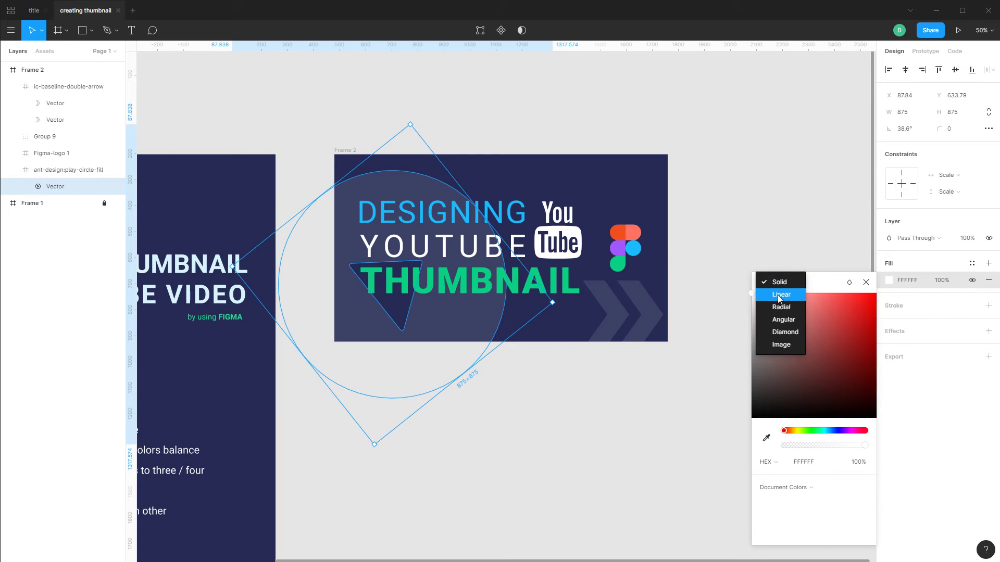
{"action": "left_click", "coordinate": [777, 294]}
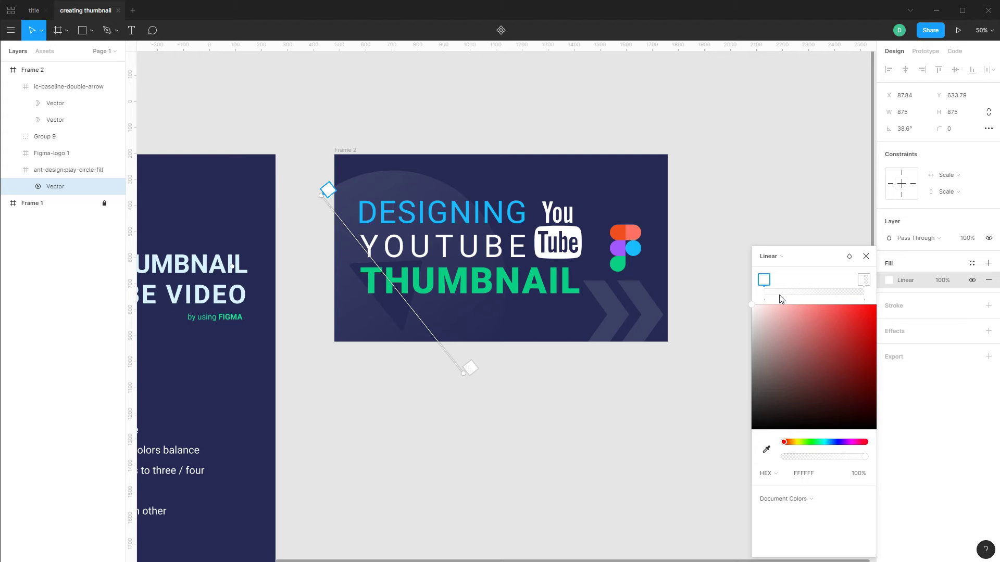
- Set the end stop of the play vector's linear gradient to 17% opacity
{"action": "left_click", "coordinate": [863, 280]}
{"action": "left_click_drag", "start_coordinate": [792, 457], "coordinate": [833, 456]}
{"action": "left_click", "coordinate": [801, 455]}
{"action": "key", "text": "shift+0"}
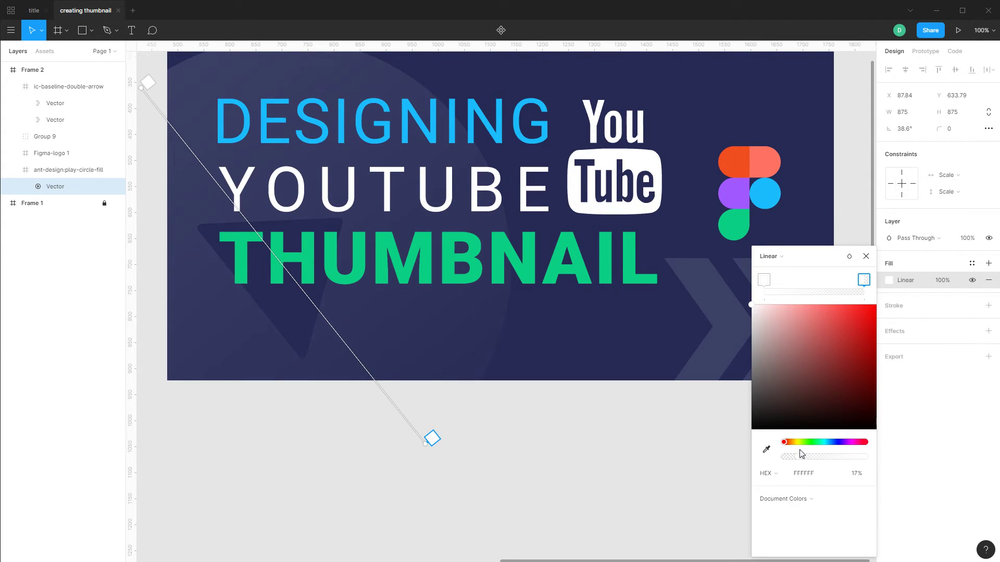
- Set the end stop of the play vector's linear gradient to 0% opacity
{"action": "key", "text": "plus"}
{"action": "left_click_drag", "start_coordinate": [489, 288], "coordinate": [610, 403]}
{"action": "scroll", "coordinate": [610, 403], "scroll_direction": "left", "scroll_amount": 1}
{"action": "scroll", "coordinate": [585, 294], "scroll_direction": "left", "scroll_amount": 3}
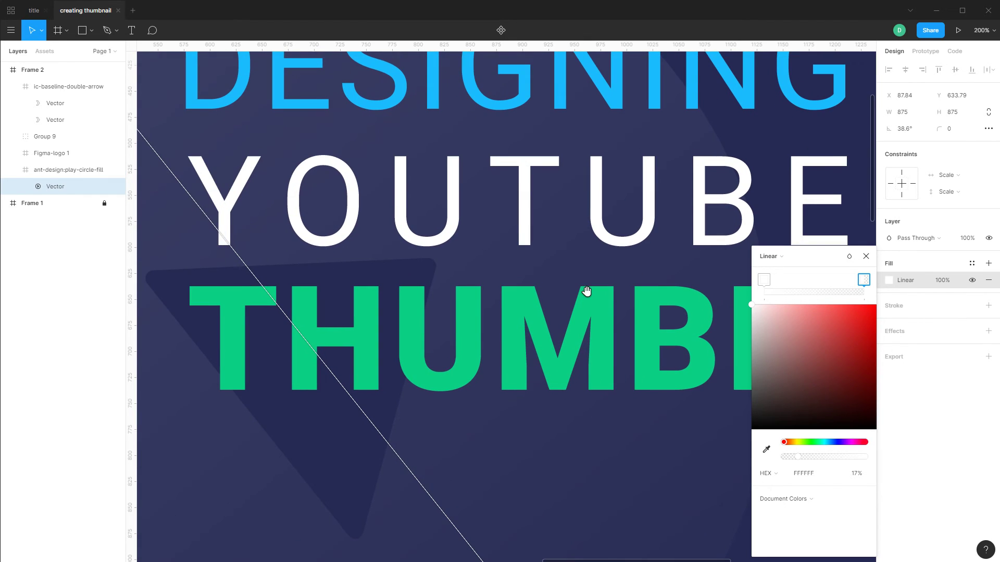
{"action": "key", "text": "minus"}
{"action": "scroll", "coordinate": [603, 328], "scroll_direction": "right", "scroll_amount": 2}
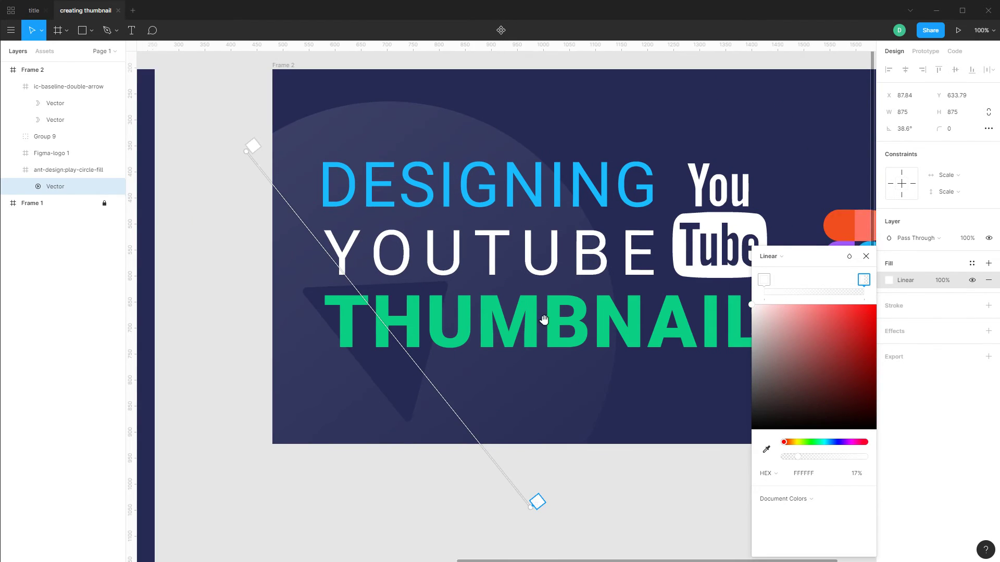
{"action": "left_click_drag", "start_coordinate": [797, 456], "coordinate": [768, 464]}
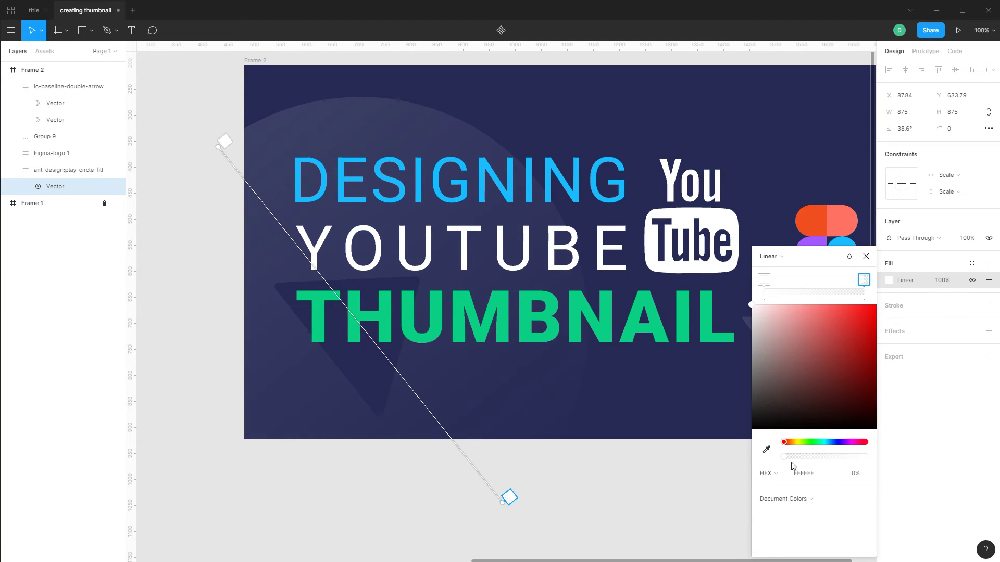
{"action": "left_click_drag", "start_coordinate": [845, 462], "coordinate": [890, 457]}
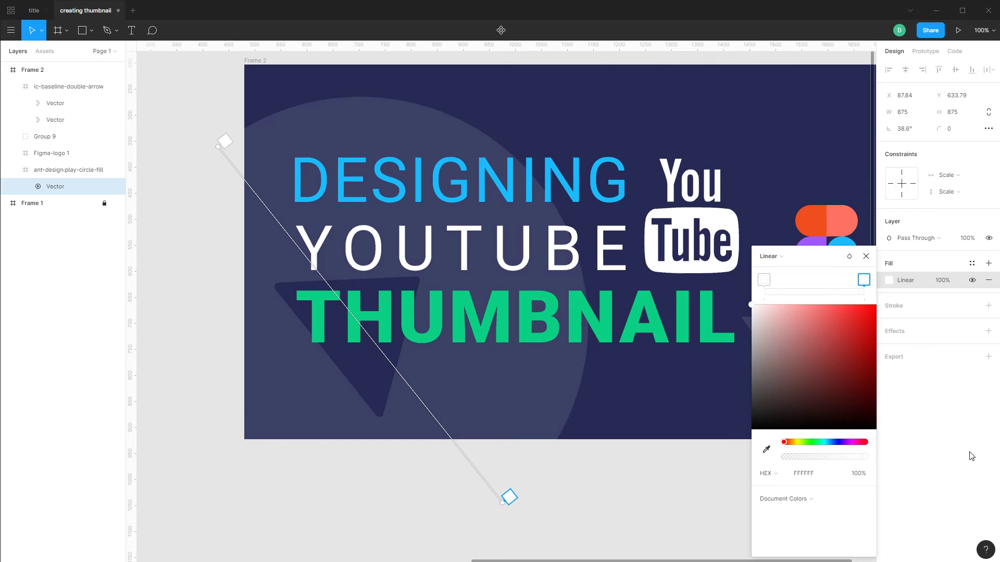
{"action": "left_click_drag", "start_coordinate": [823, 459], "coordinate": [766, 451]}
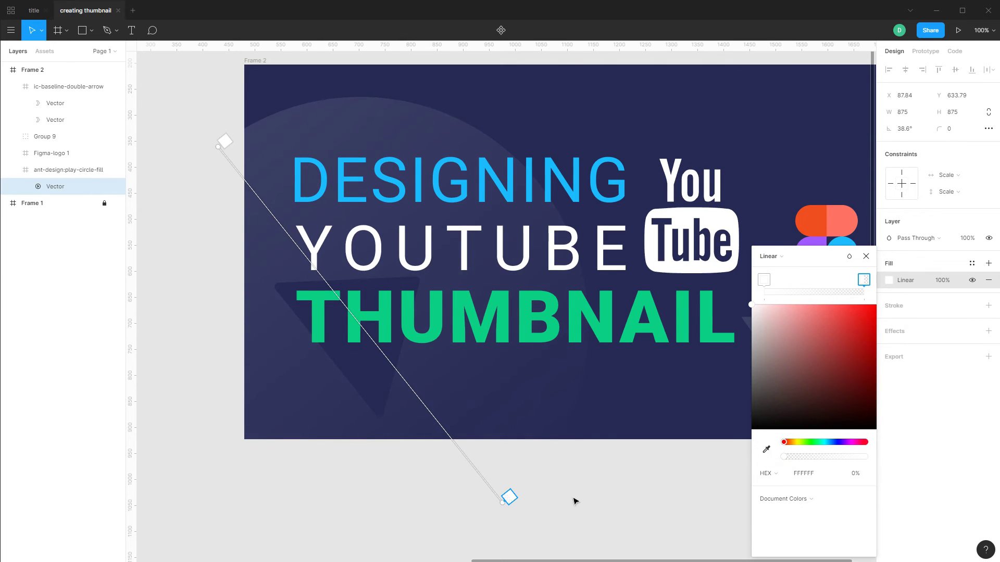
- Reposition the play vector's gradient handles so the gradient runs diagonally from the circle's upper-left area to the thumbnail's bottom edge, and close the fill settings
{"action": "left_click_drag", "start_coordinate": [507, 502], "coordinate": [527, 452]}
{"action": "left_click_drag", "start_coordinate": [578, 550], "coordinate": [573, 549]}
{"action": "left_click_drag", "start_coordinate": [503, 502], "coordinate": [536, 438]}
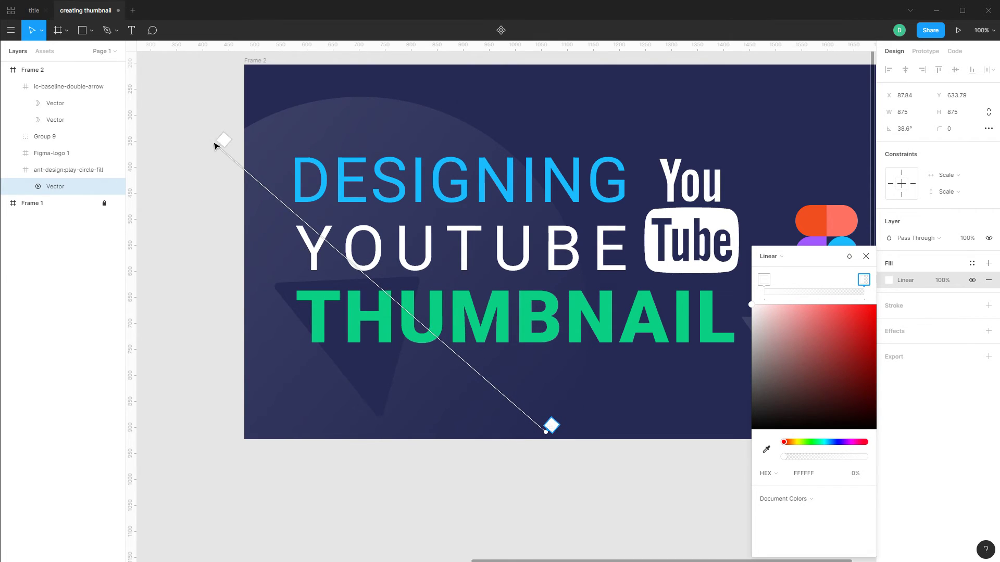
{"action": "left_click_drag", "start_coordinate": [257, 132], "coordinate": [271, 121]}
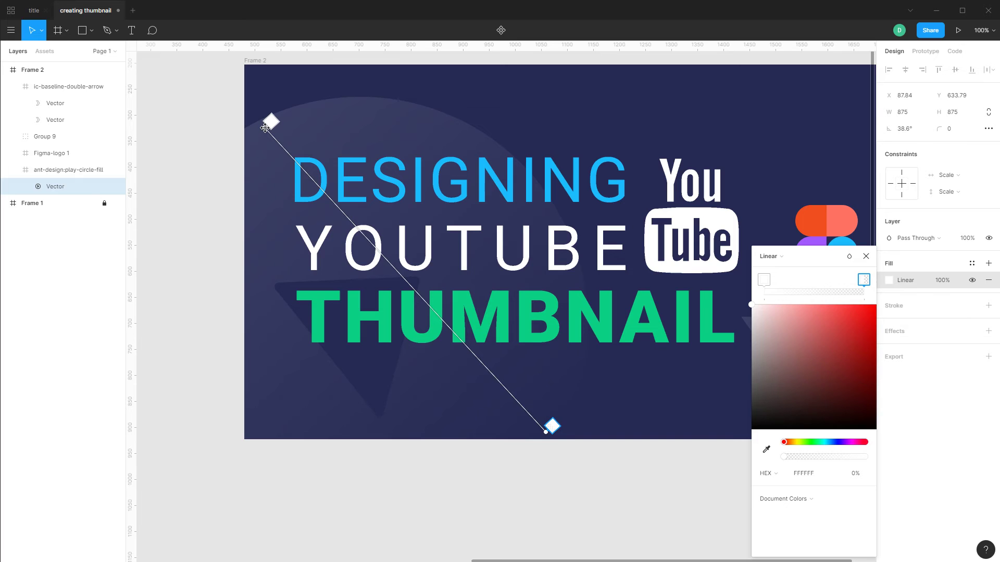
{"action": "mouse_move", "coordinate": [538, 432]}
{"action": "left_mouse_down"}
{"action": "mouse_move", "coordinate": [486, 370]}
{"action": "mouse_move", "coordinate": [505, 377]}
{"action": "mouse_move", "coordinate": [342, 199]}
{"action": "mouse_move", "coordinate": [417, 326]}
{"action": "mouse_move", "coordinate": [477, 361]}
{"action": "mouse_move", "coordinate": [533, 412]}
{"action": "mouse_move", "coordinate": [544, 443]}
{"action": "left_mouse_up"}
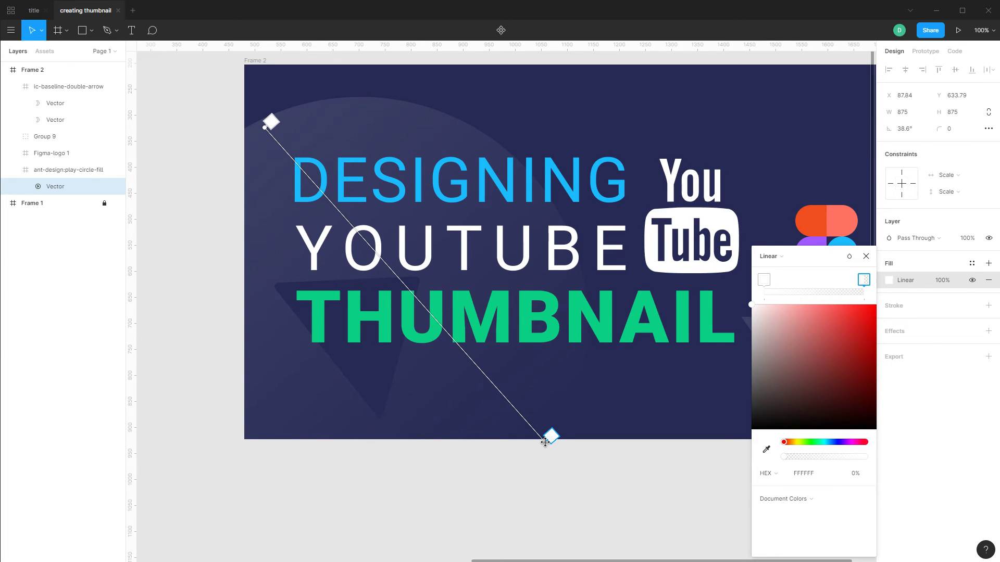
{"action": "left_click", "coordinate": [866, 258]}
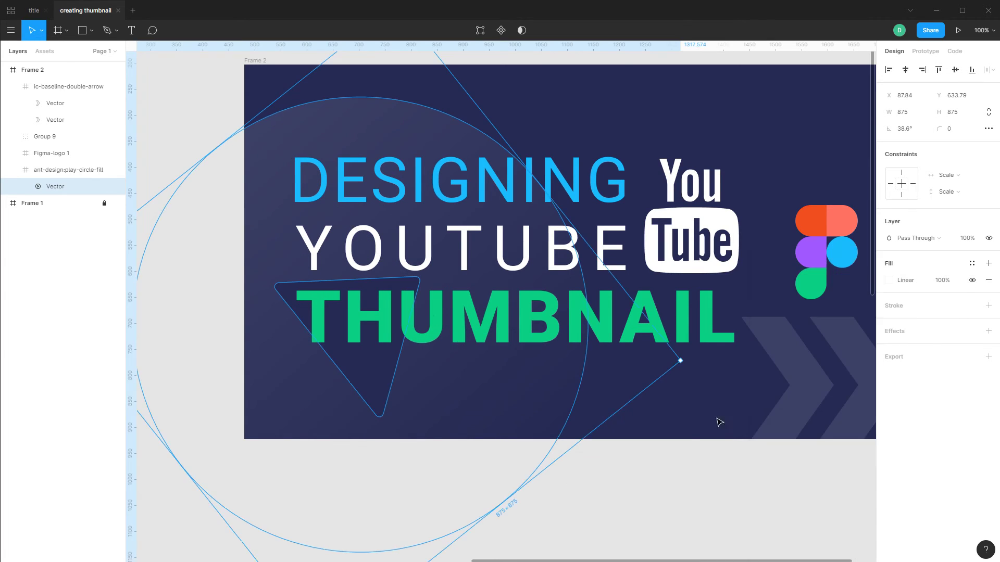
{"action": "left_click", "coordinate": [797, 382]}
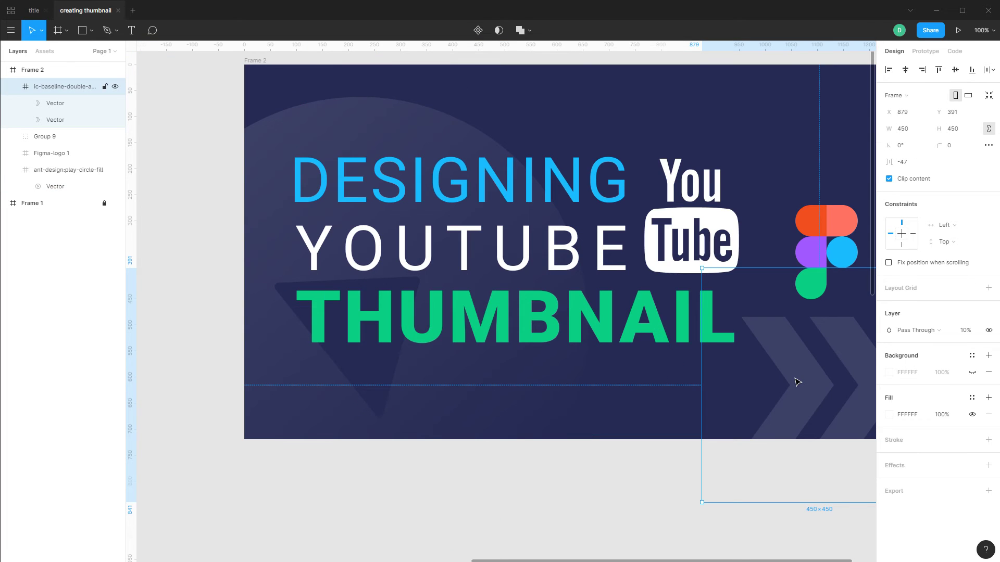
{"action": "left_click", "coordinate": [796, 383]}
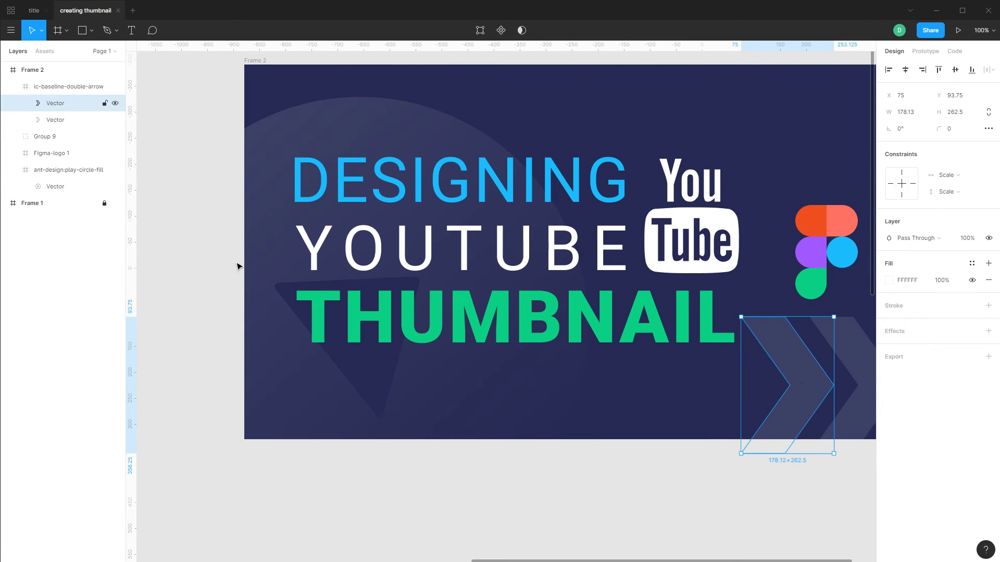
{"action": "left_click", "coordinate": [82, 74]}
{"action": "left_click", "coordinate": [81, 87]}
{"action": "left_click", "coordinate": [617, 463]}
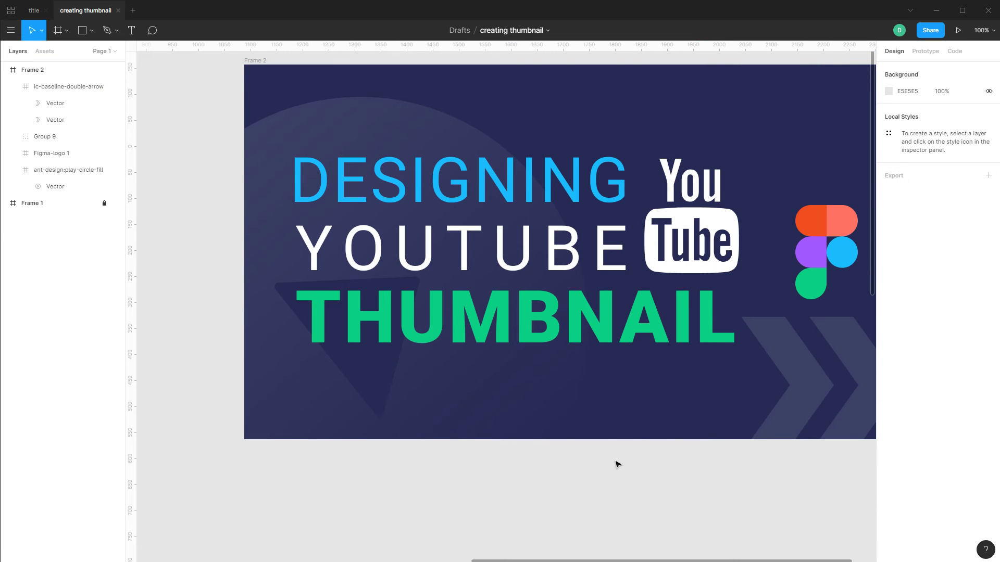
- Set the layer opacity of the double-arrow icon's frame to 5% and deselect it
{"action": "left_click", "coordinate": [806, 388]}
{"action": "scroll", "coordinate": [714, 374], "scroll_direction": "right", "scroll_amount": 3}
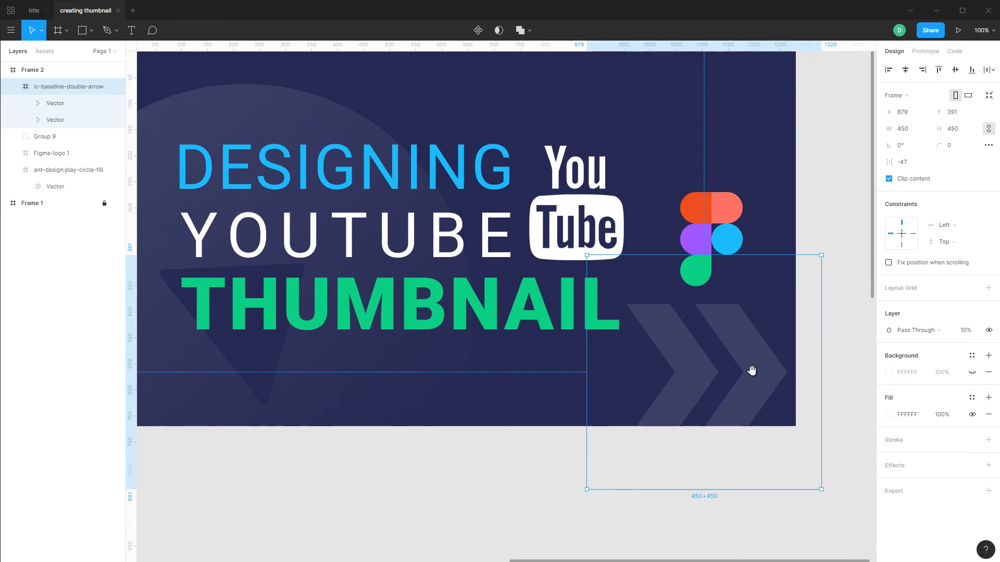
{"action": "left_click", "coordinate": [969, 333]}
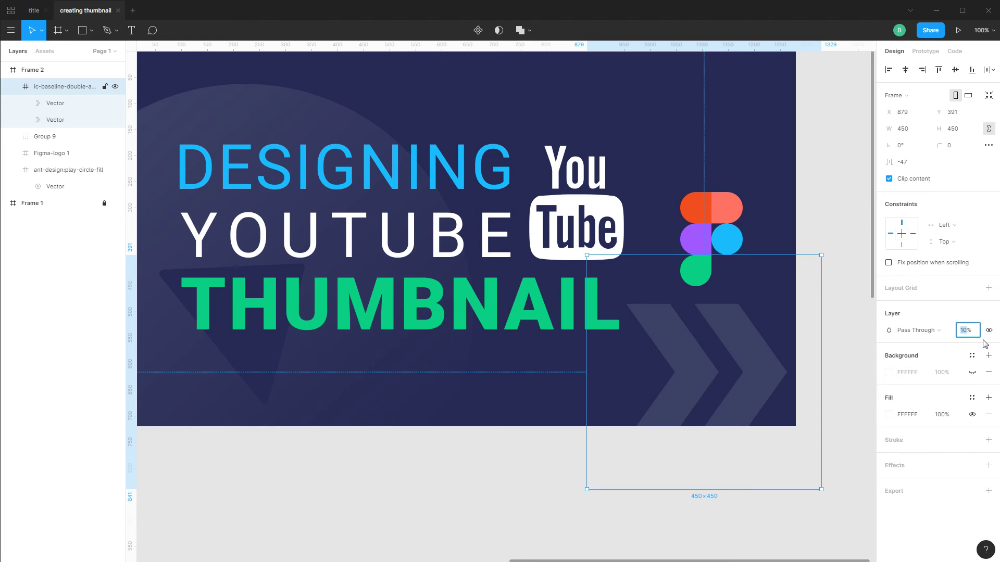
{"action": "type", "text": "5"}
{"action": "key", "text": "Return"}
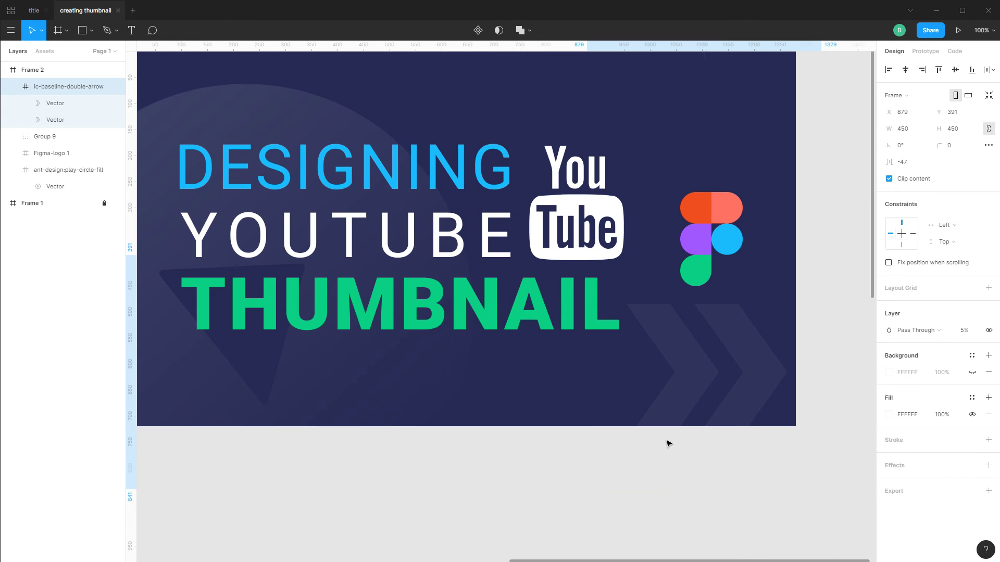
{"action": "left_click", "coordinate": [641, 471]}
- Examine the whole thumbnail frame, first at a reduced size and again close up, to judge the overall composition
{"action": "key", "text": "minus"}
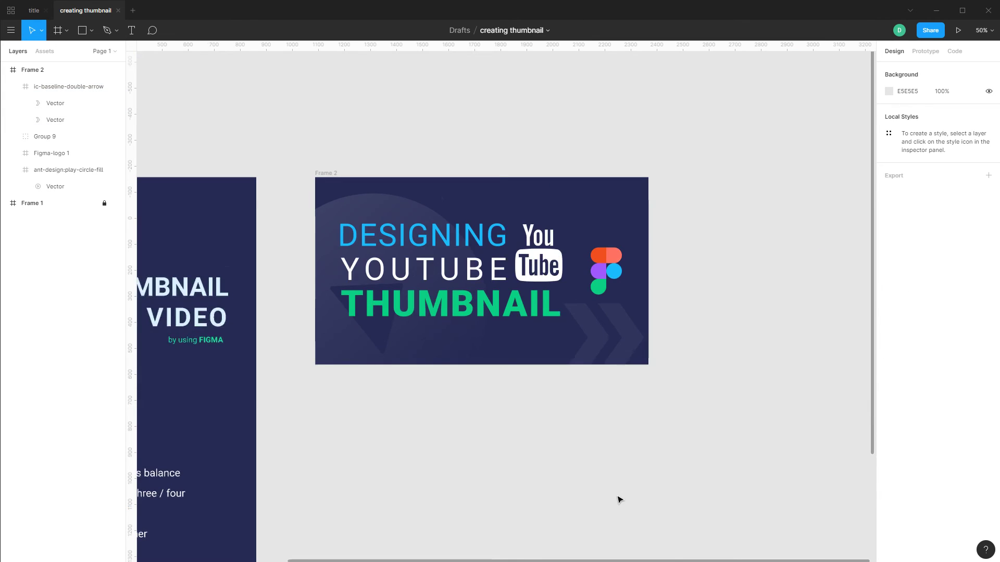
{"action": "scroll", "coordinate": [611, 464], "scroll_direction": "up", "scroll_amount": 1}
{"action": "scroll", "coordinate": [612, 464], "scroll_direction": "left", "scroll_amount": 1}
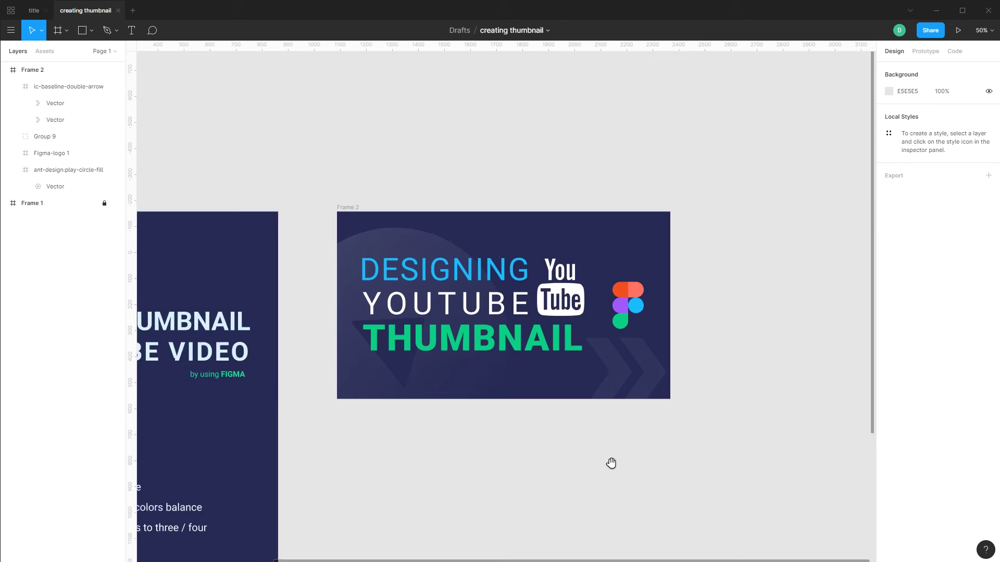
{"action": "left_click_drag", "start_coordinate": [321, 190], "coordinate": [692, 442]}
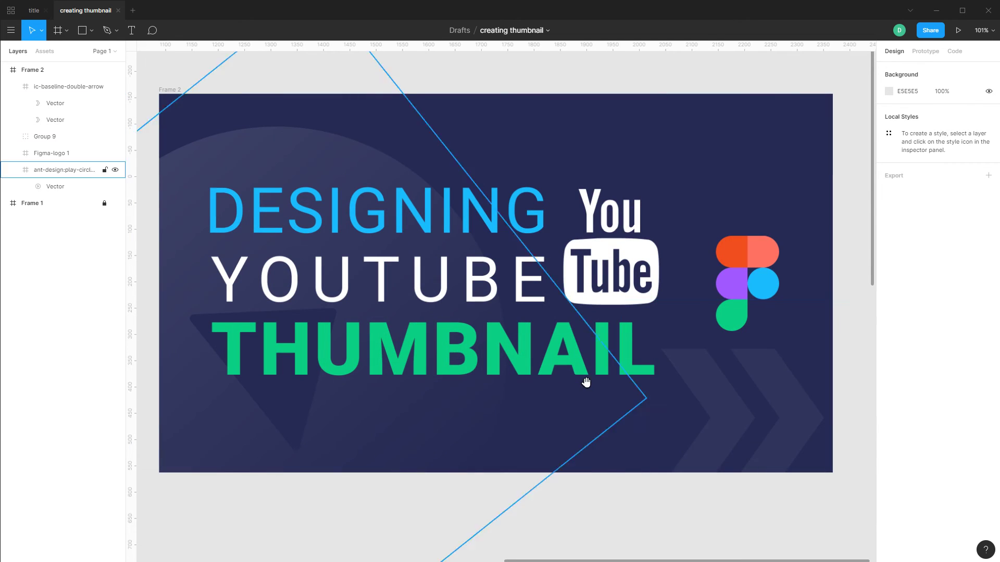
{"action": "scroll", "coordinate": [587, 382], "scroll_direction": "left", "scroll_amount": 1}
{"action": "scroll", "coordinate": [587, 382], "scroll_direction": "up", "scroll_amount": 1}
{"action": "scroll", "coordinate": [580, 385], "scroll_direction": "right", "scroll_amount": 1}
{"action": "scroll", "coordinate": [580, 384], "scroll_direction": "up", "scroll_amount": 1}
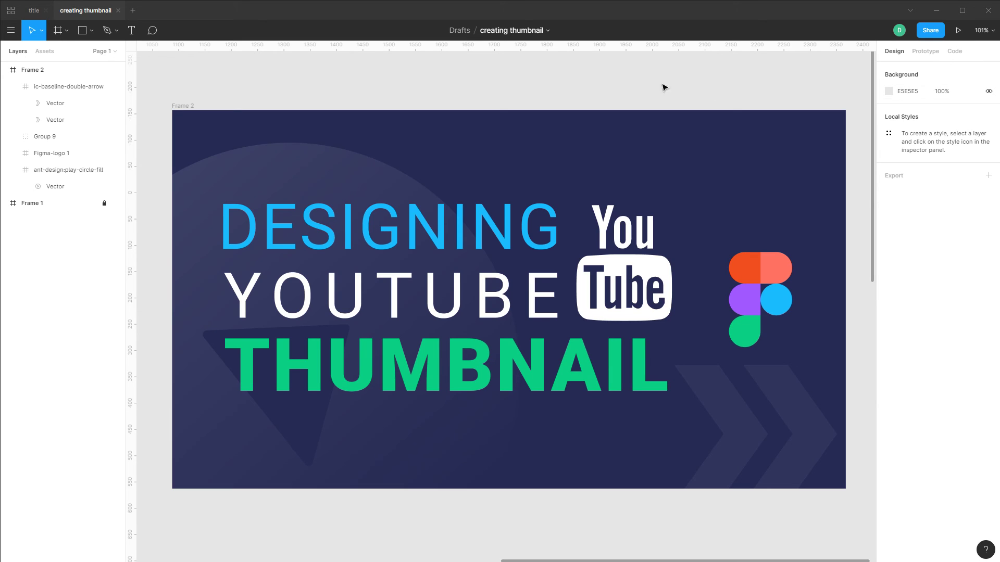
- Add a 1x PNG export setting with a preview to the thumbnail frame, Frame 2, and open the export format choices
{"action": "left_click_drag", "start_coordinate": [158, 82], "coordinate": [254, 147]}
{"action": "left_click_drag", "start_coordinate": [603, 374], "coordinate": [867, 515]}
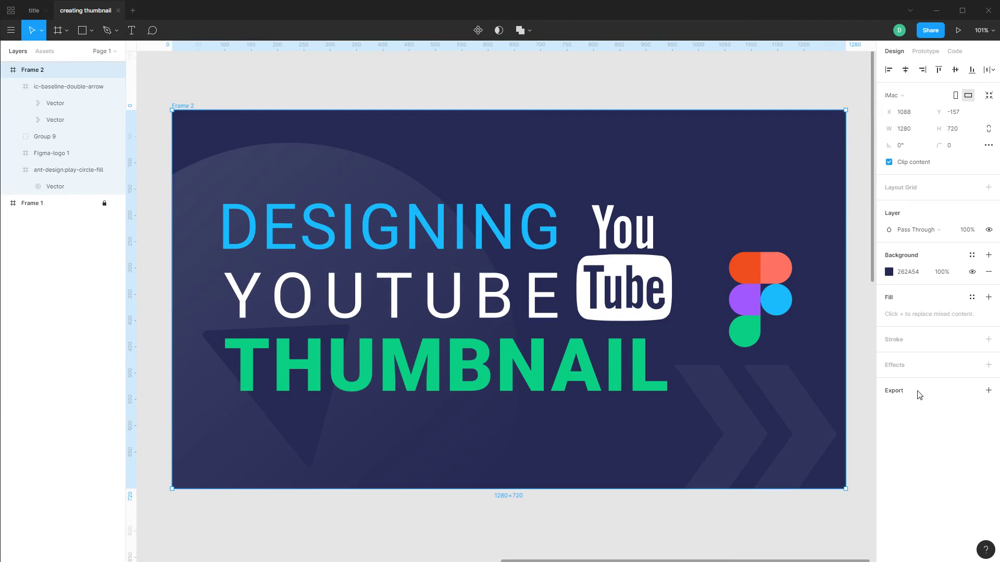
{"action": "left_click", "coordinate": [919, 394]}
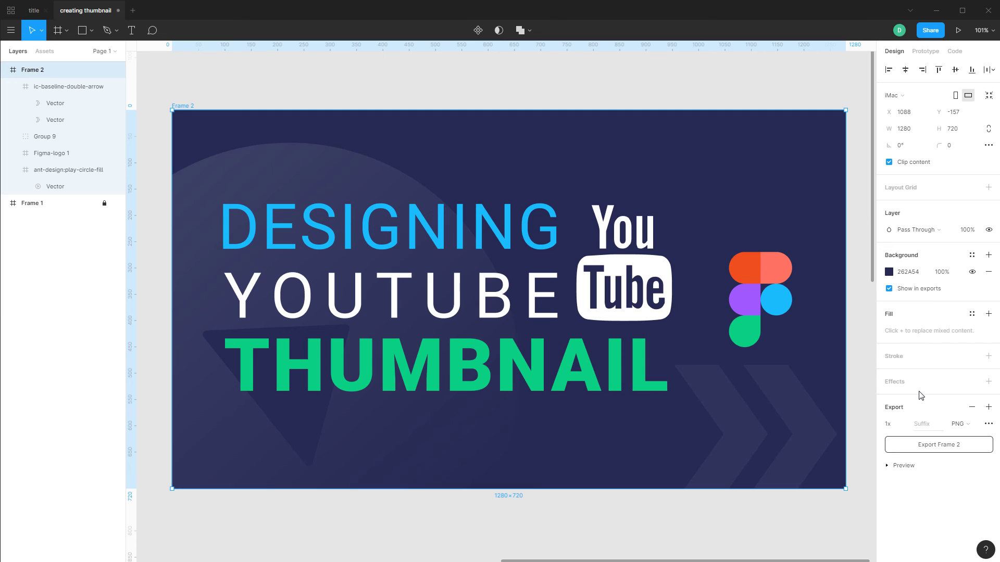
{"action": "left_click", "coordinate": [912, 466]}
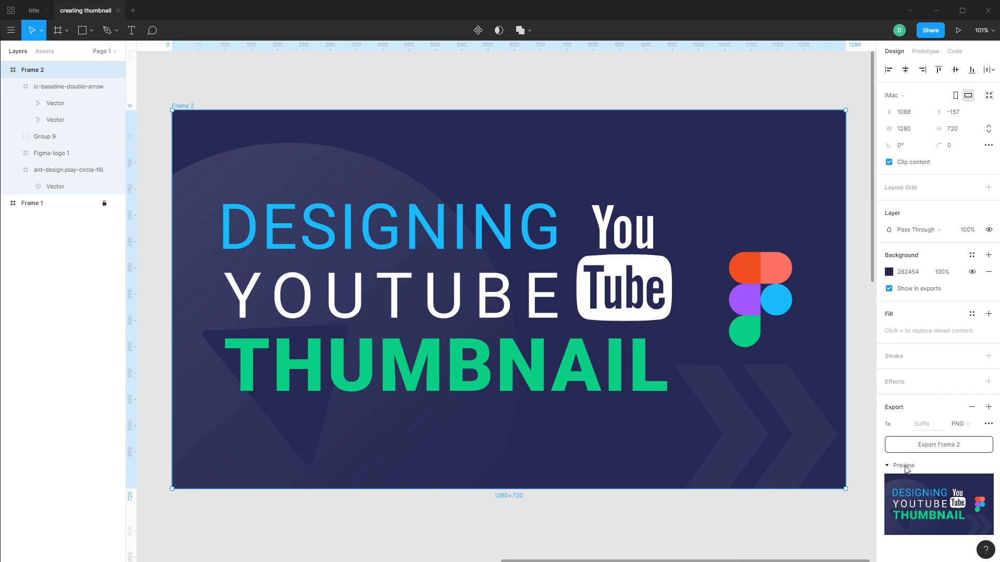
{"action": "left_click", "coordinate": [964, 424]}
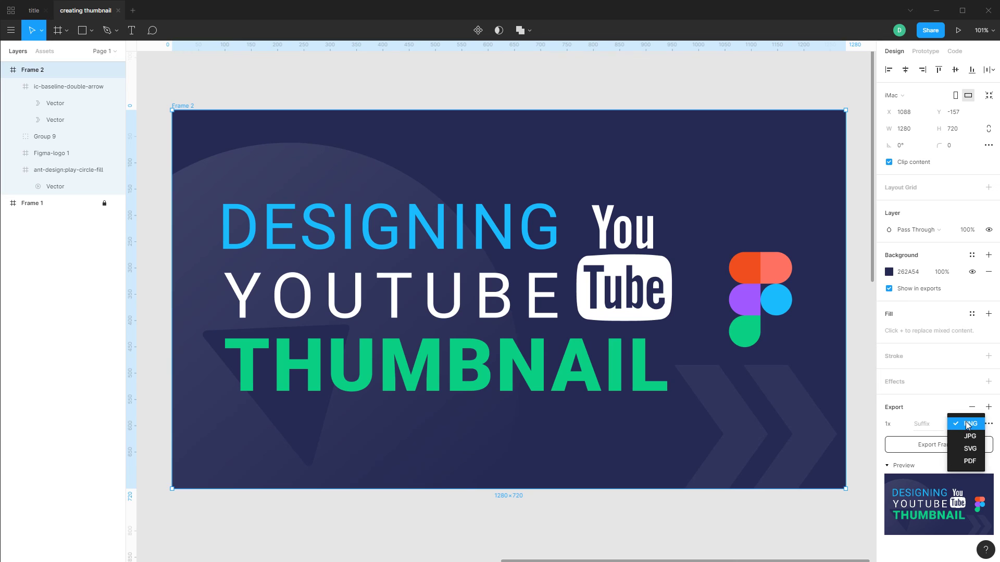